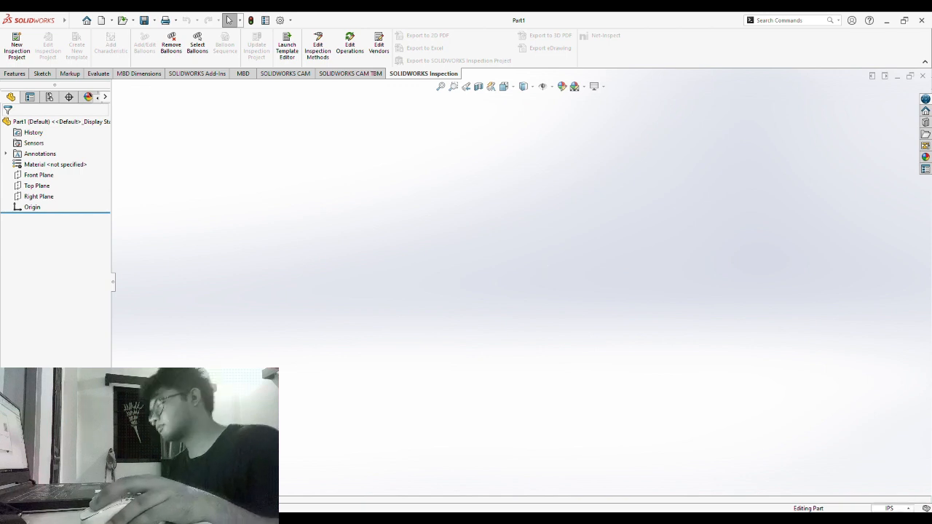
# - Switch Part1's unit system from IPS to MMGS (millimetre, gram, second)
pyautogui.click(858, 469)
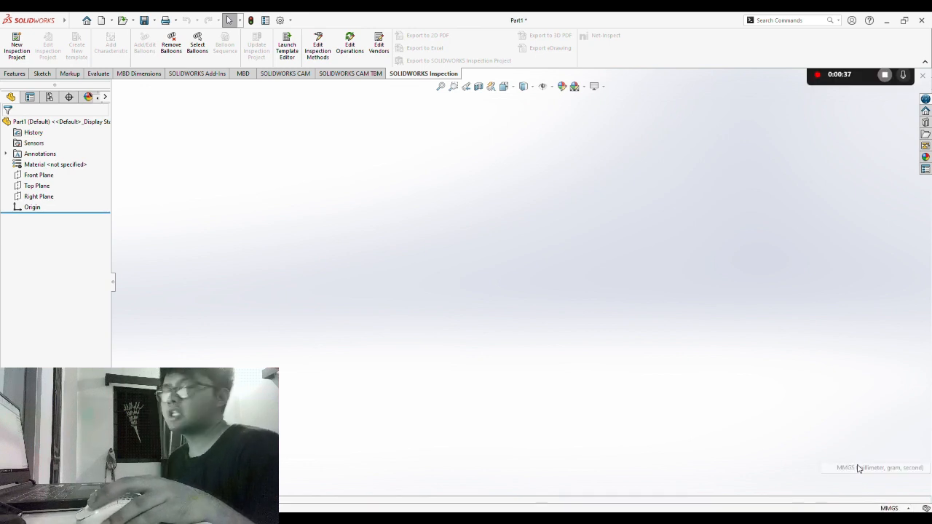
# - Draw a six-sided polygon centred on the origin in a new Front Plane sketch
pyautogui.click(36, 177)
pyautogui.click(42, 73)
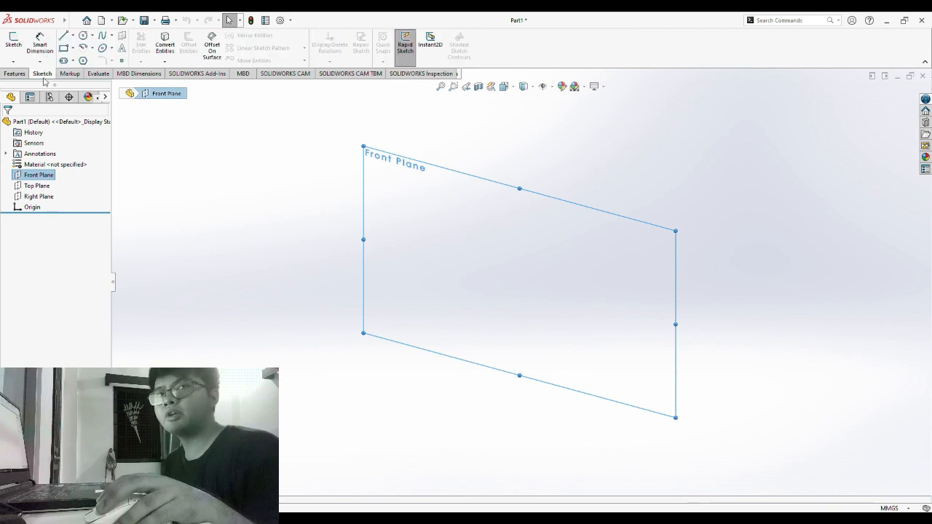
pyautogui.click(14, 46)
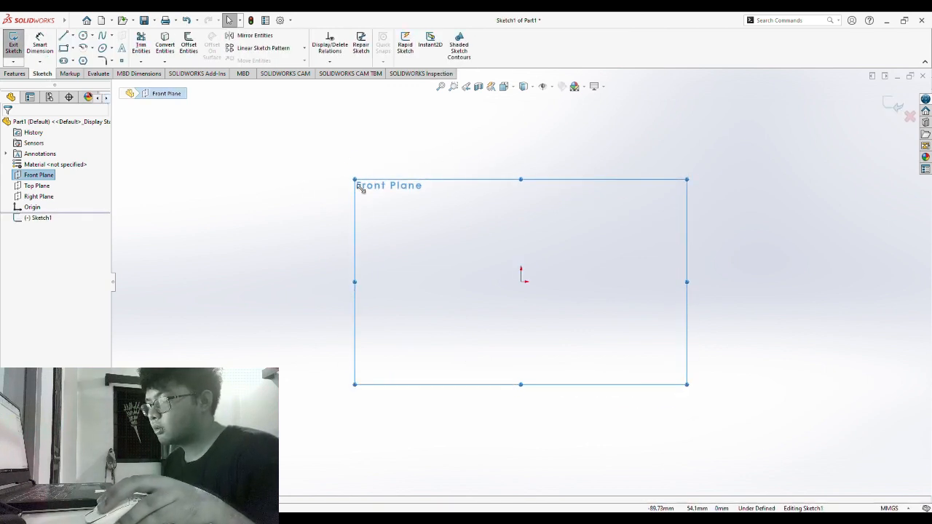
pyautogui.click(83, 61)
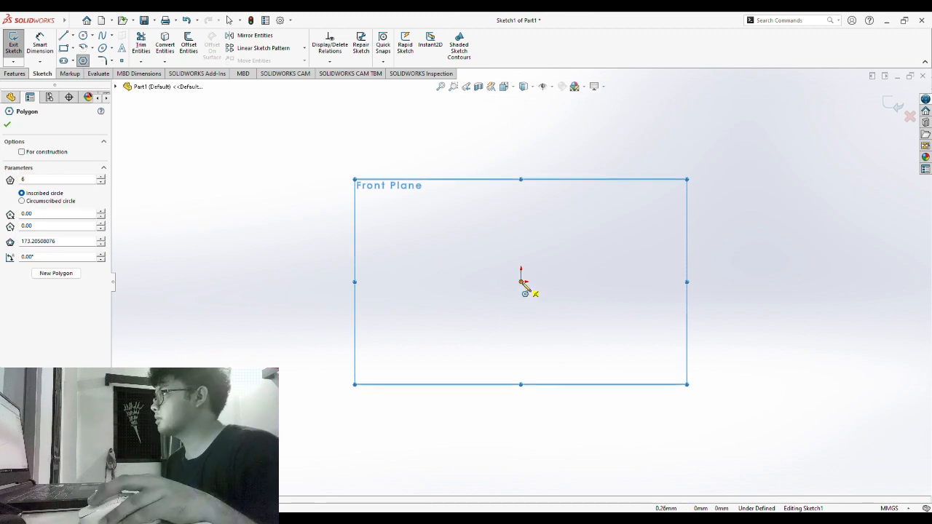
pyautogui.click(521, 282)
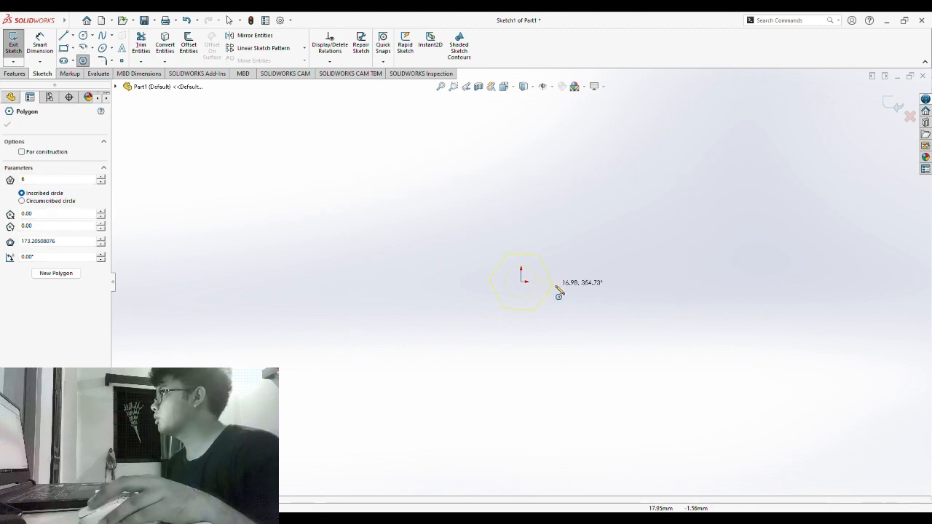
pyautogui.click(613, 292)
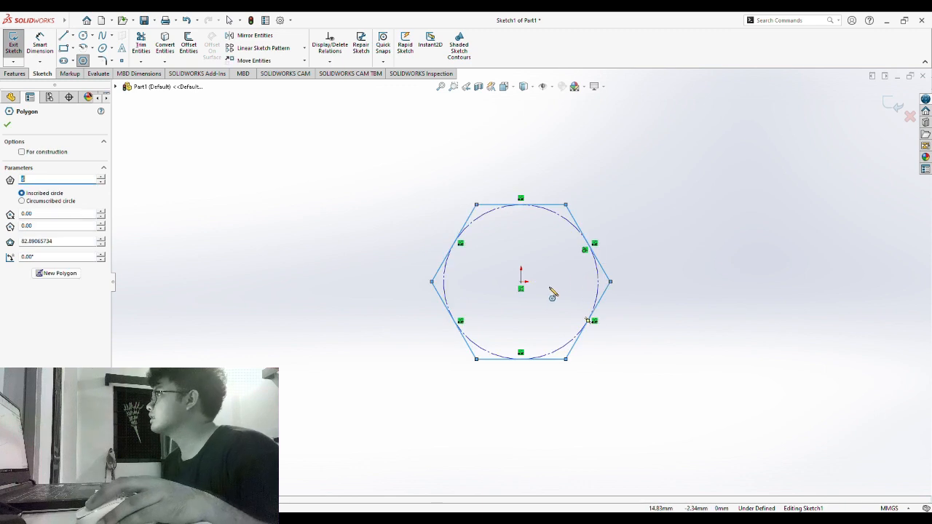
pyautogui.click(7, 125)
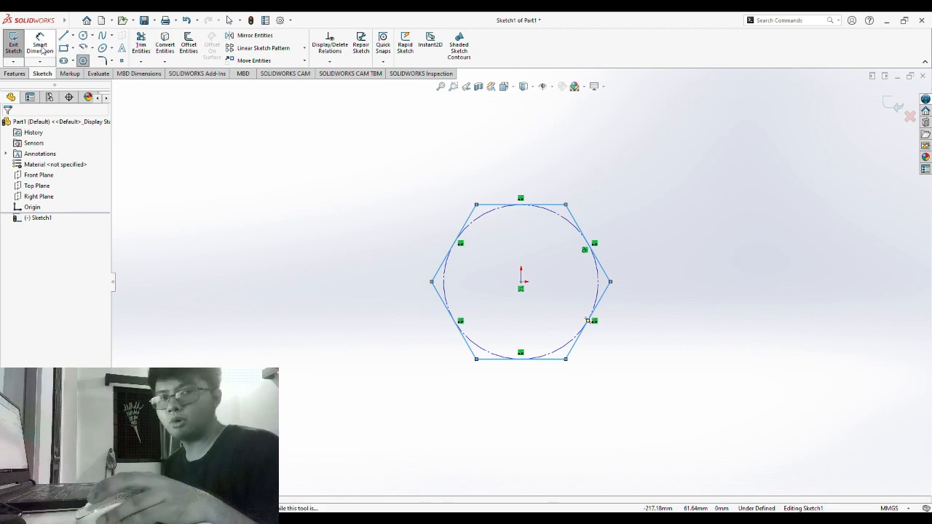
# - Dimension two opposite hexagon edges to 20 mm across the flats
pyautogui.click(41, 48)
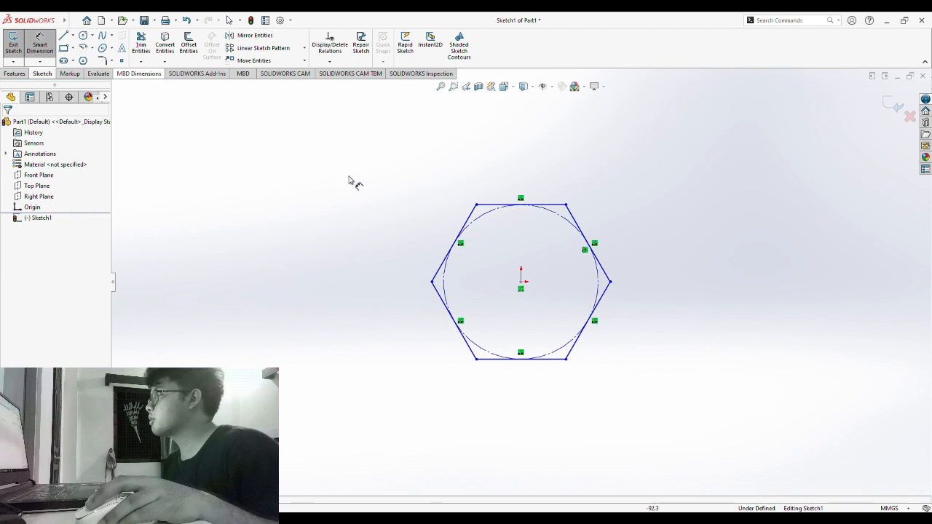
pyautogui.click(473, 218)
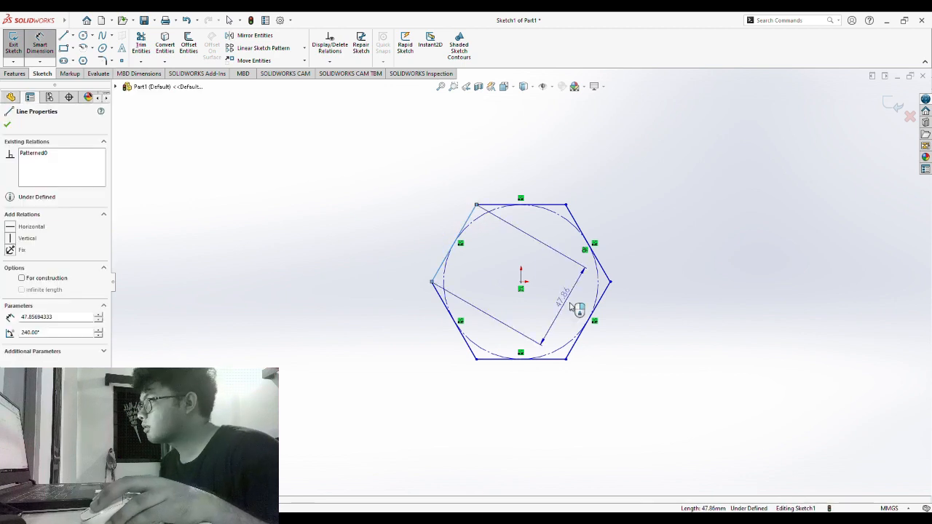
pyautogui.click(588, 329)
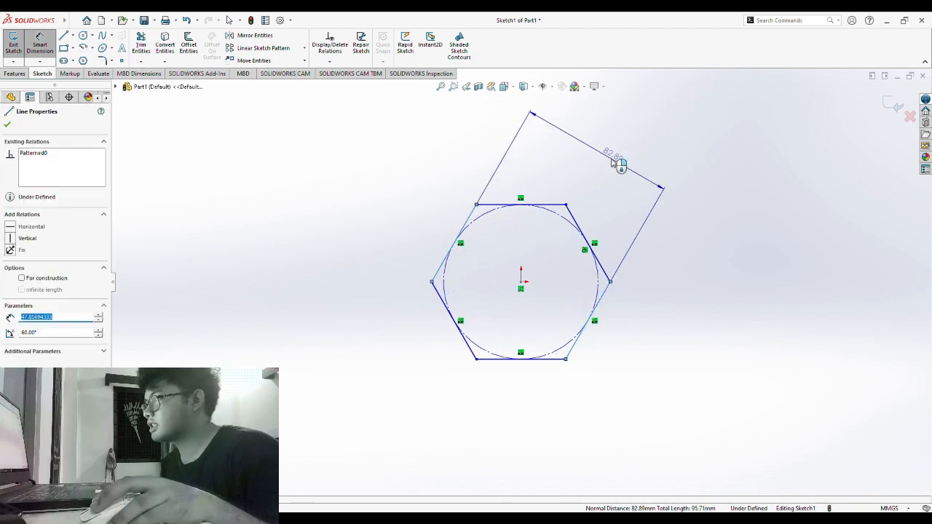
pyautogui.click(615, 156)
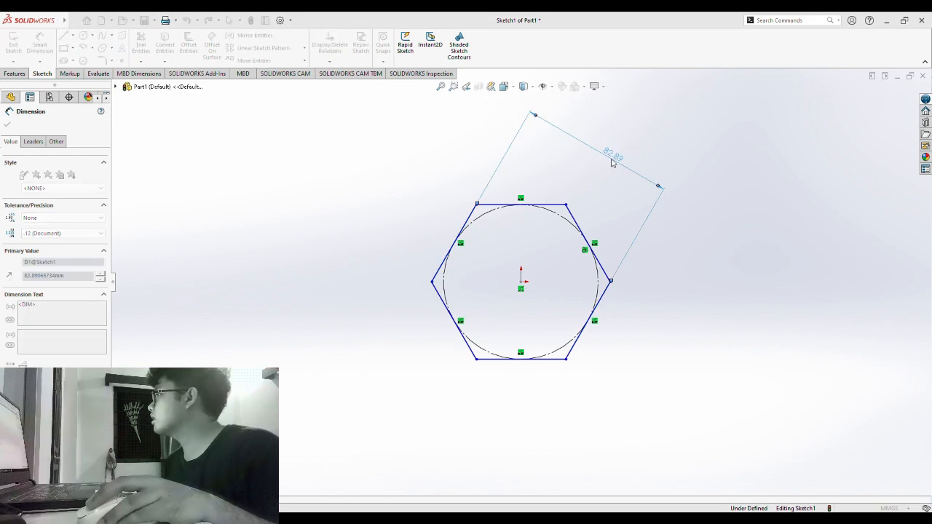
pyautogui.click(574, 149)
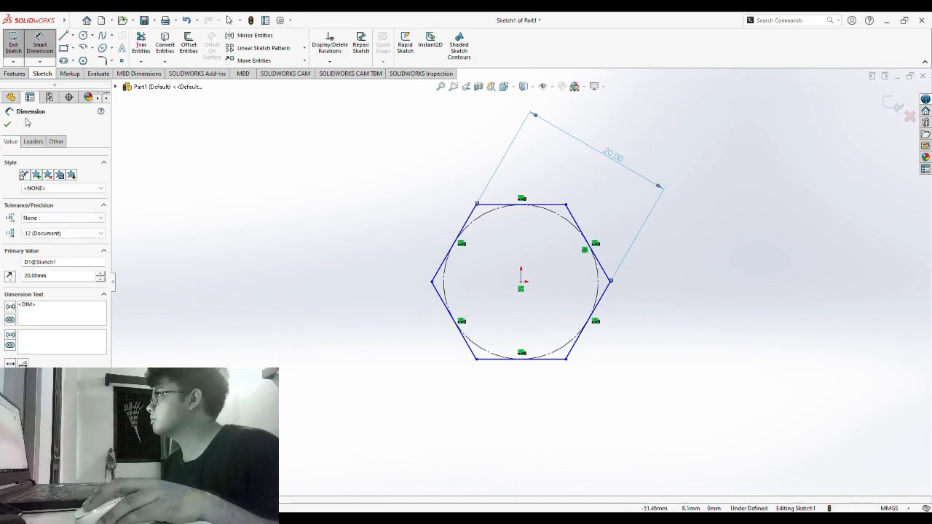
pyautogui.click(15, 75)
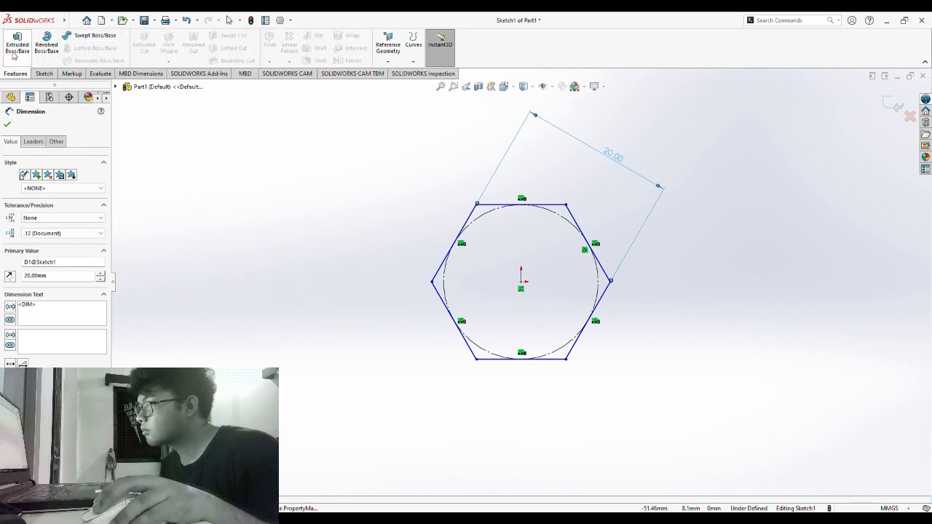
# - Extrude the hexagon sketch 9 mm with a Mid Plane end condition
pyautogui.click(14, 49)
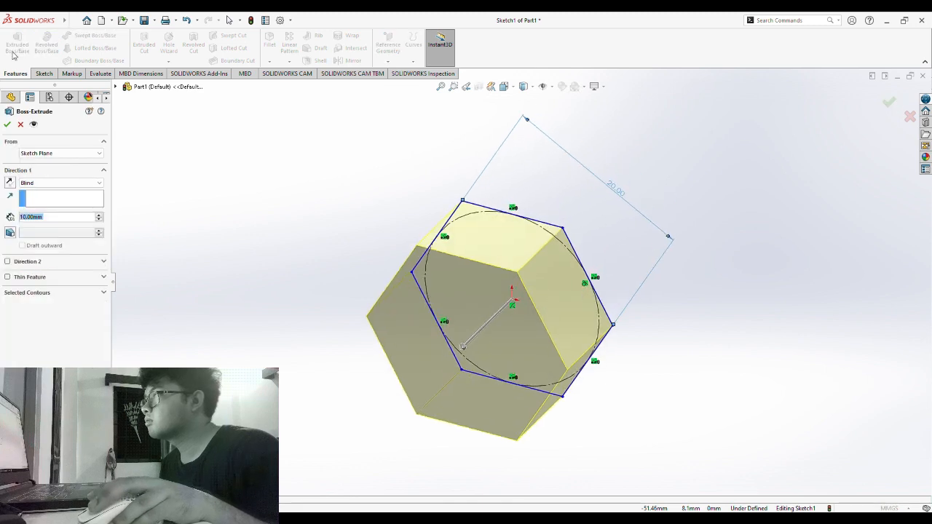
pyautogui.click(68, 157)
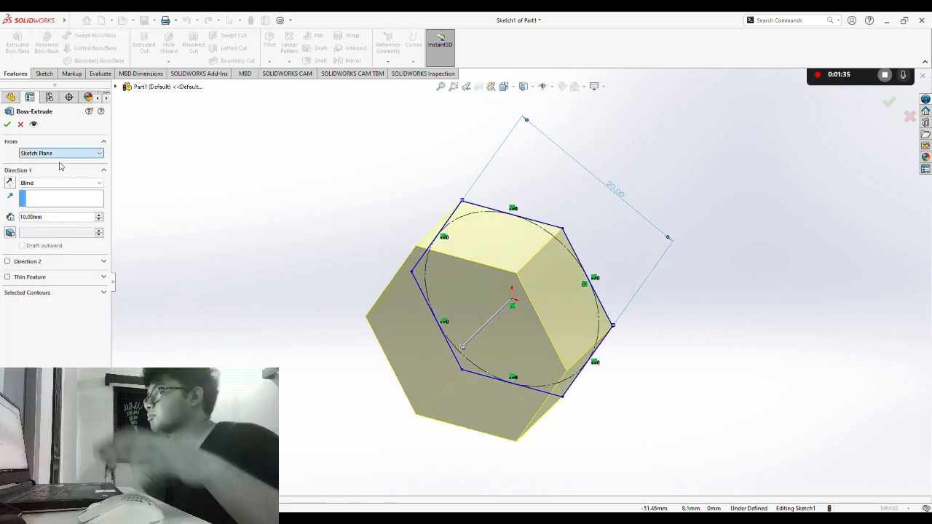
pyautogui.press('Tab')
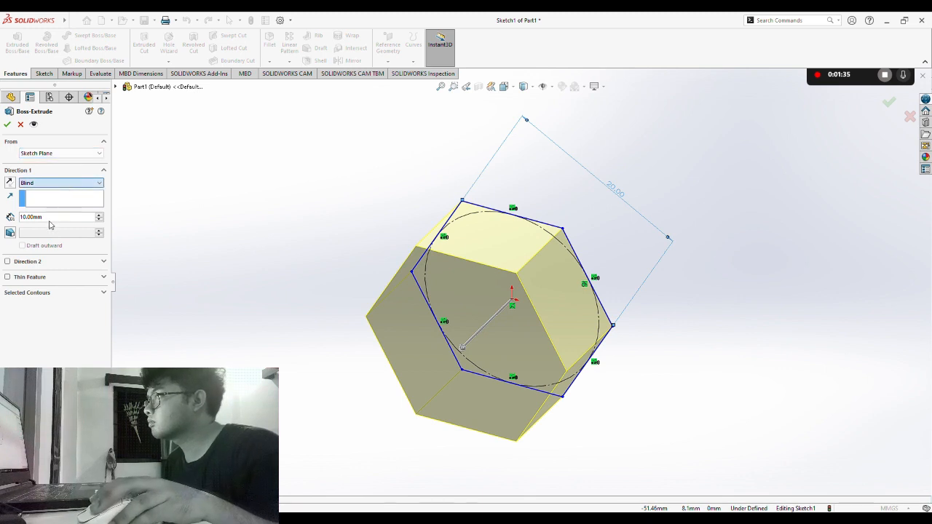
pyautogui.click(51, 225)
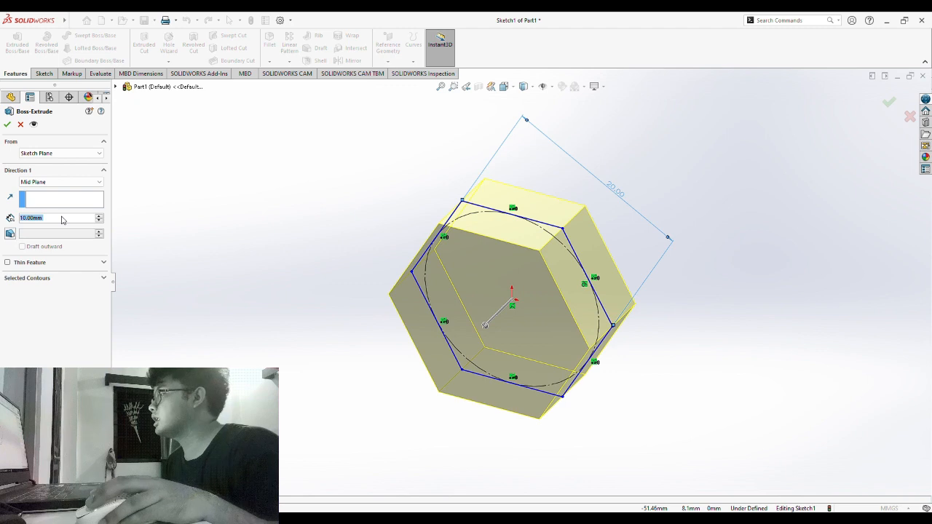
pyautogui.press('BackSpace')
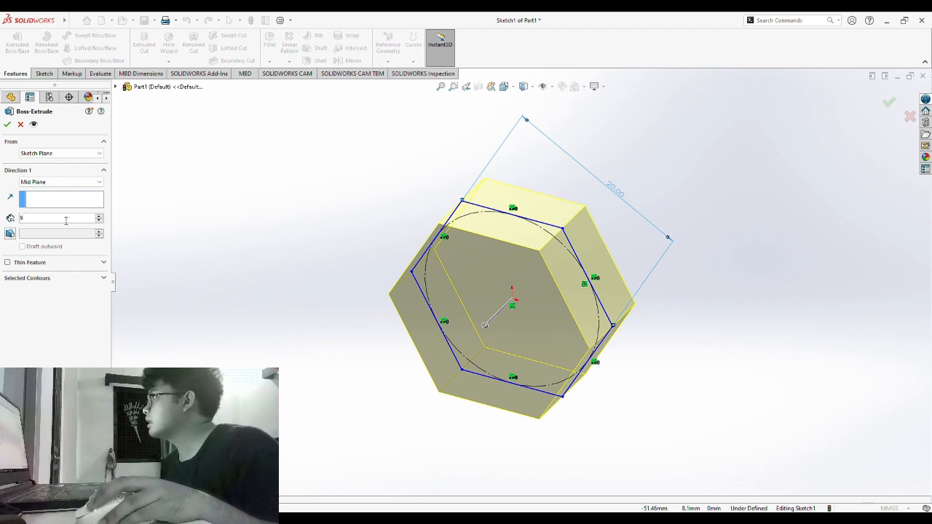
pyautogui.write('9')
pyautogui.press('Return')
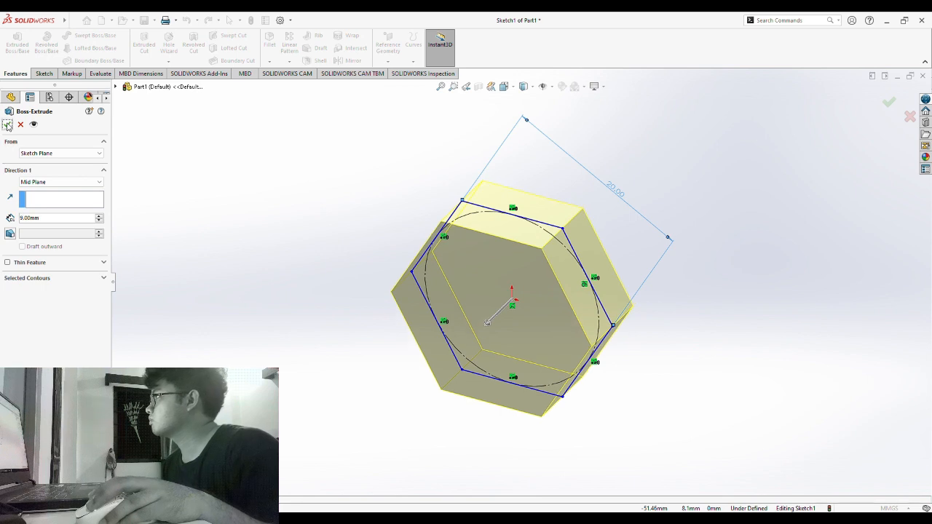
pyautogui.click(7, 125)
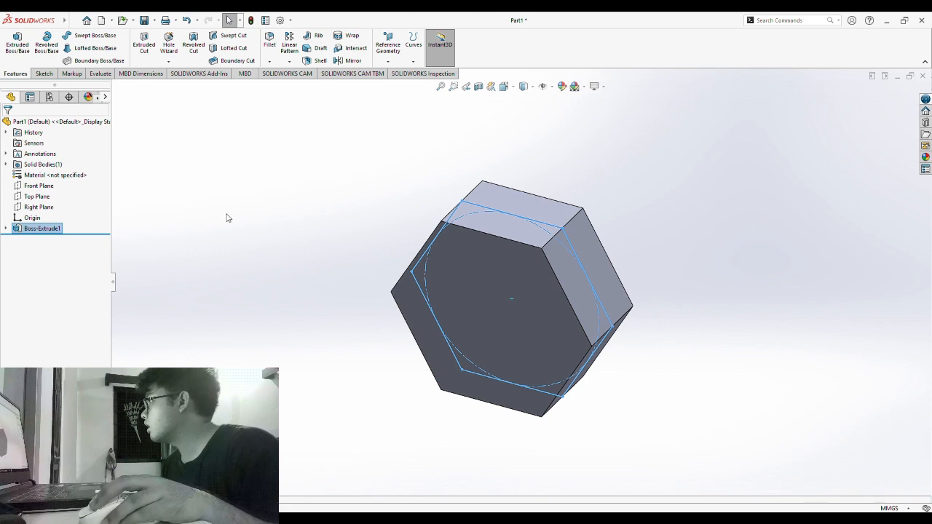
# - Rotate the view and start a new sketch on the hexagonal solid's front face
pyautogui.moveTo(226, 216); pyautogui.dragTo(273, 182, button='middle')
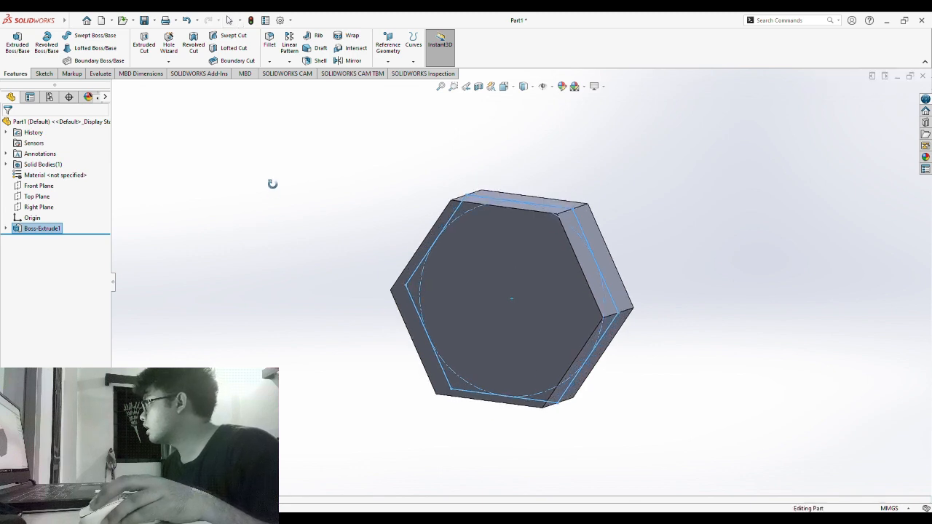
pyautogui.click(476, 254)
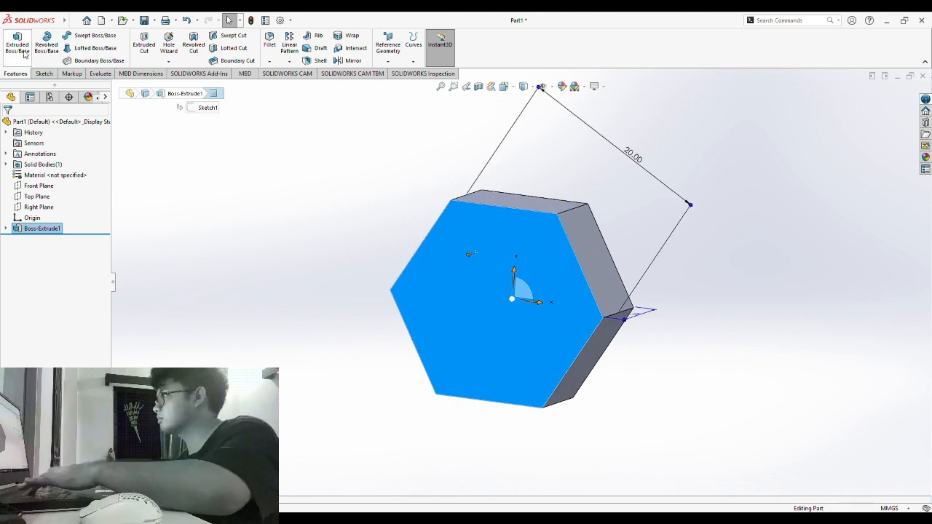
pyautogui.click(43, 74)
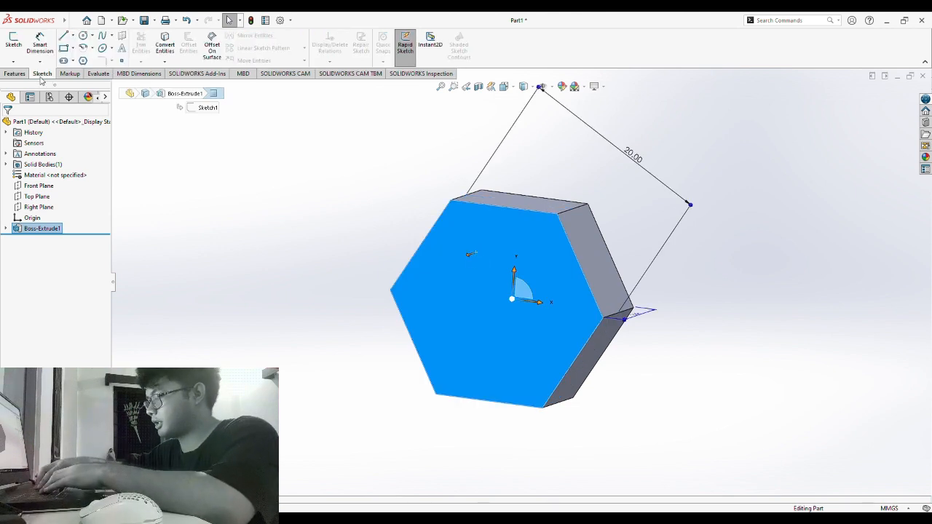
pyautogui.click(13, 44)
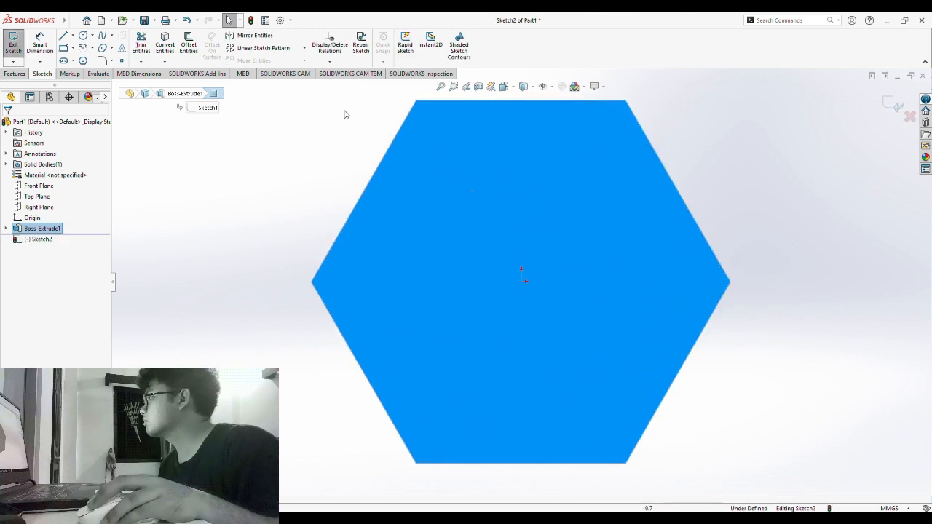
# - Draw a circle centred on the origin inside the hexagon
pyautogui.click(84, 35)
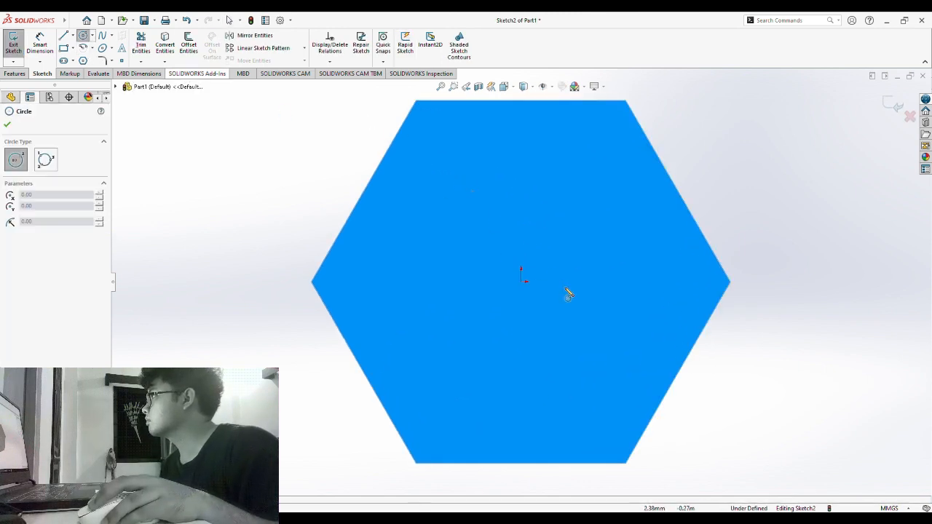
pyautogui.click(521, 282)
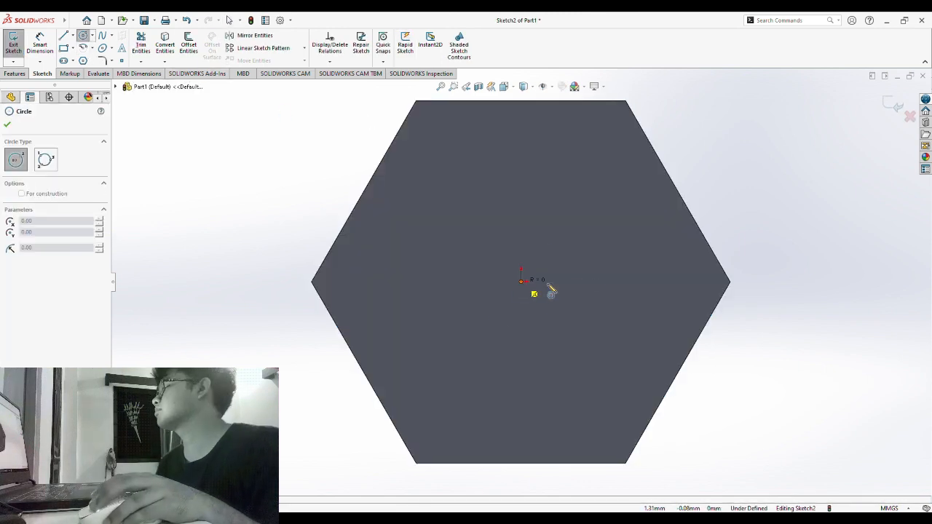
pyautogui.click(666, 304)
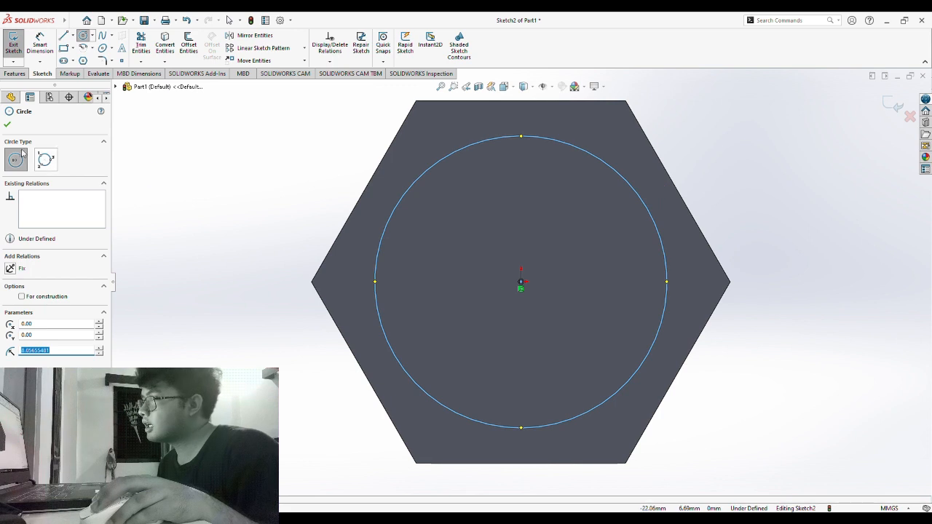
pyautogui.click(9, 125)
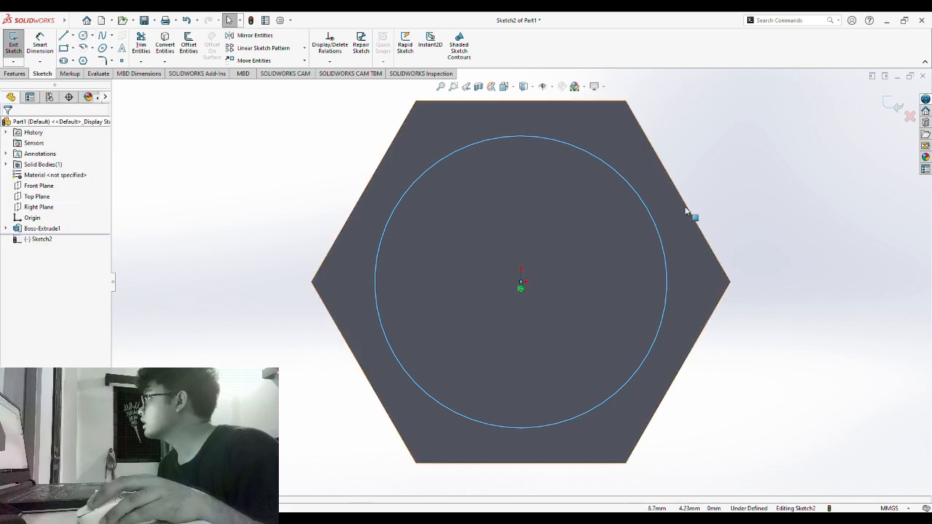
# - Add a Tangent relation between the circle and the upper-right hexagon edge
pyautogui.click(658, 234)
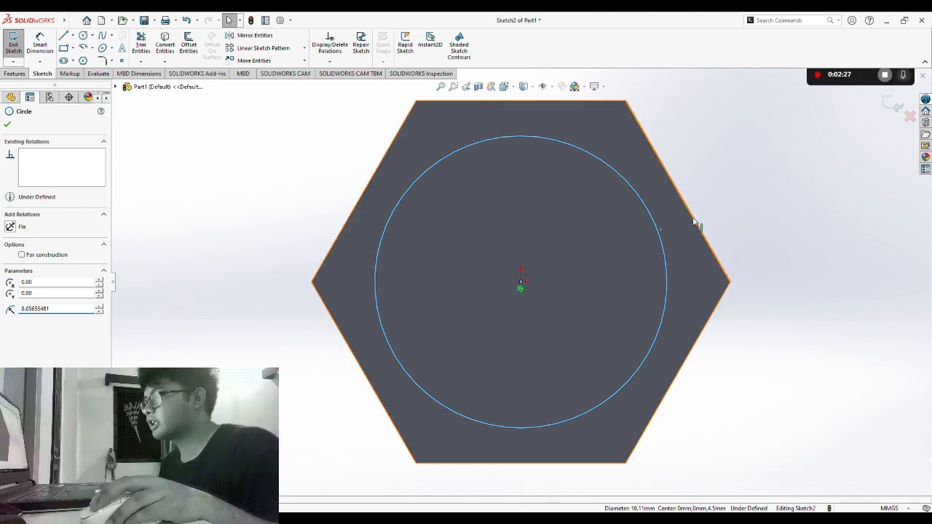
pyautogui.keyDown('ctrl'); pyautogui.click(690, 218); pyautogui.keyUp('ctrl')
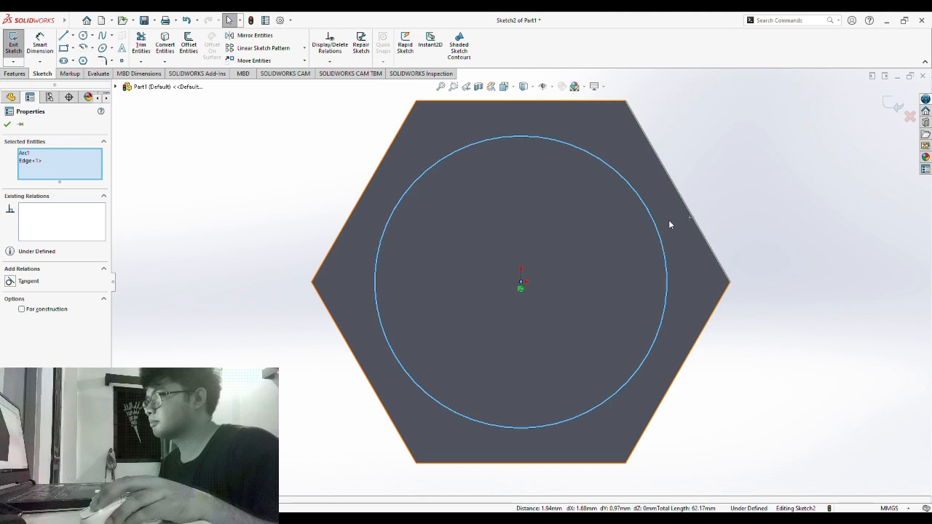
pyautogui.click(9, 282)
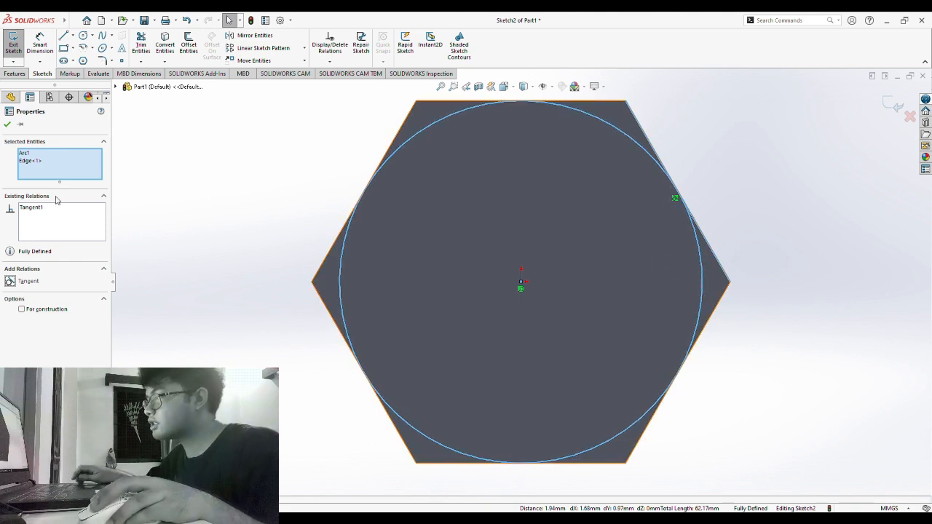
pyautogui.click(7, 126)
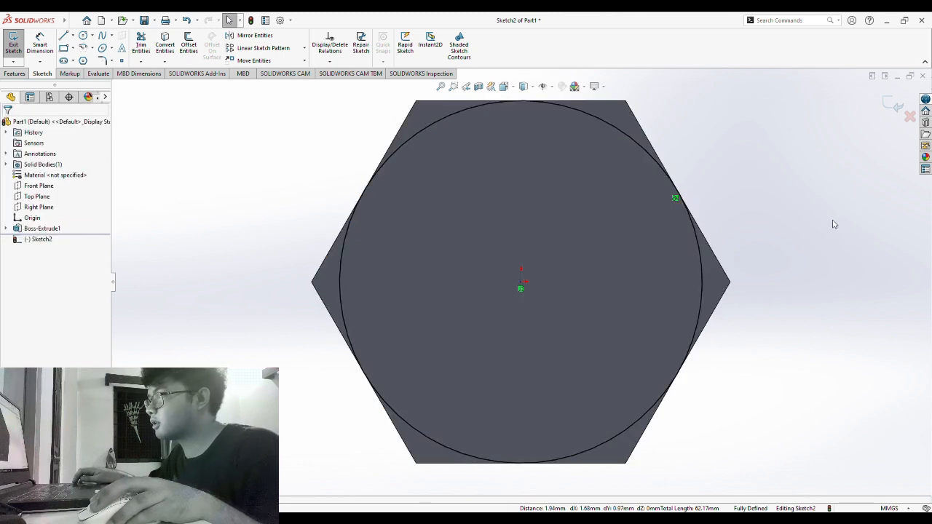
pyautogui.moveTo(765, 183)
pyautogui.mouseDown(button='middle')
pyautogui.moveTo(766, 237)
pyautogui.moveTo(617, 214)
pyautogui.mouseUp(button='middle')
pyautogui.click(20, 75)
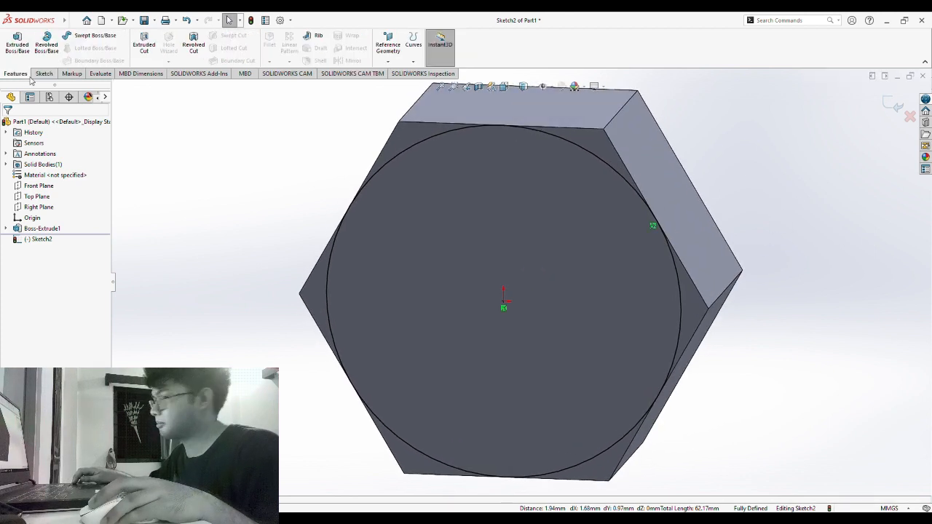
# - Cut Through All outside the circle, flipped side, with a 45° draft angle
pyautogui.click(146, 46)
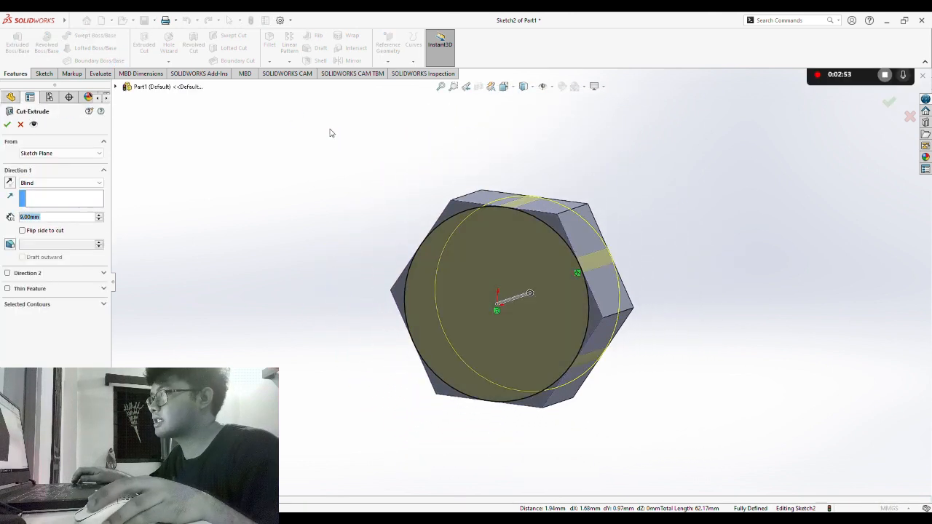
pyautogui.click(48, 183)
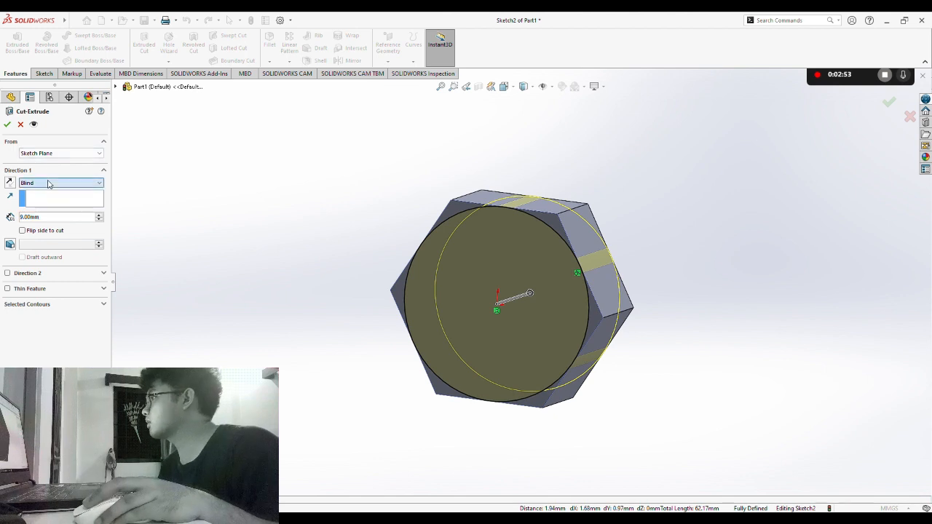
pyautogui.click(48, 200)
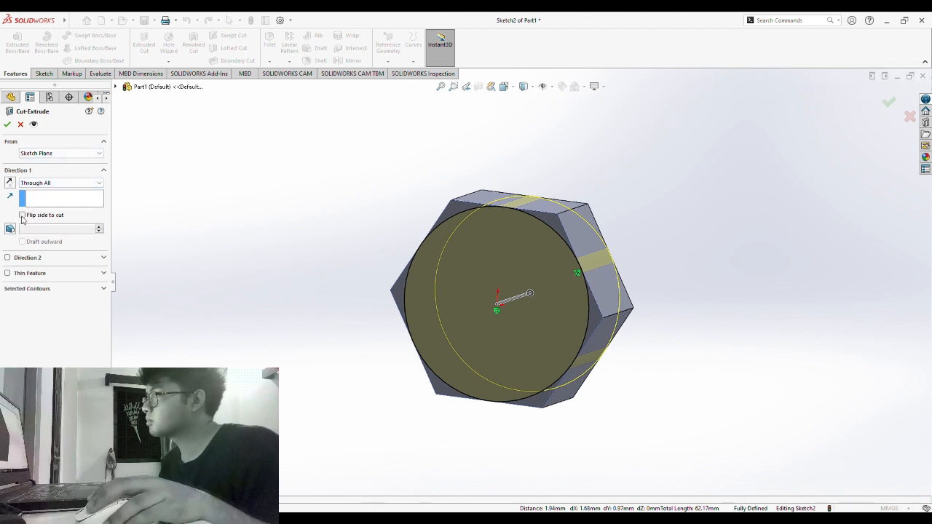
pyautogui.click(23, 216)
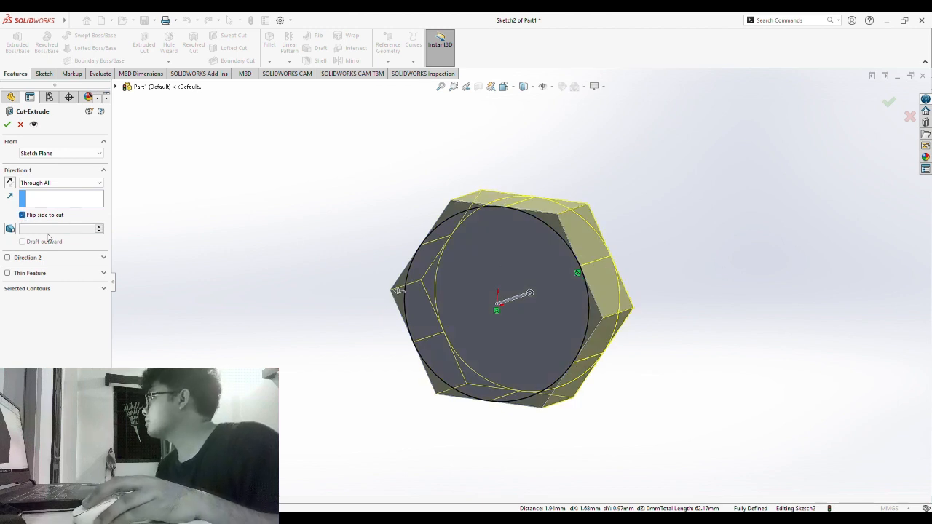
pyautogui.click(10, 228)
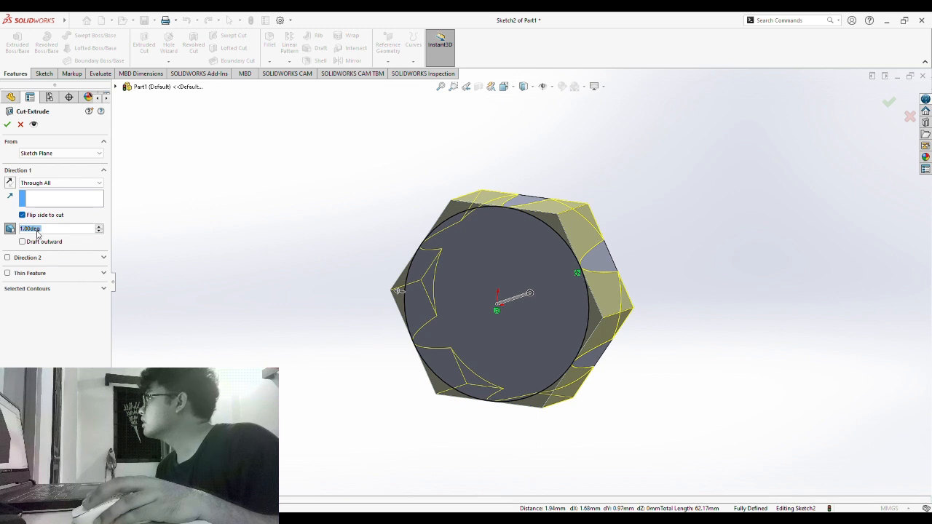
pyautogui.write('4')
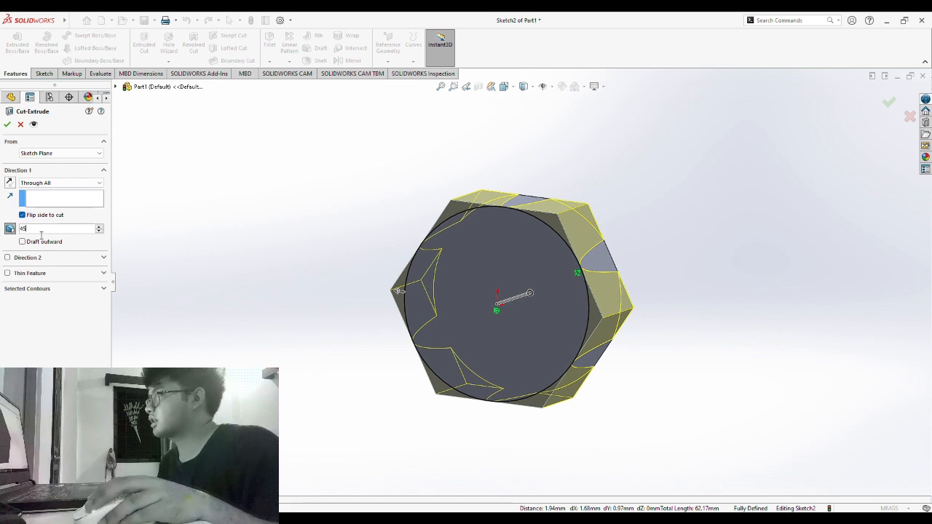
pyautogui.write('5')
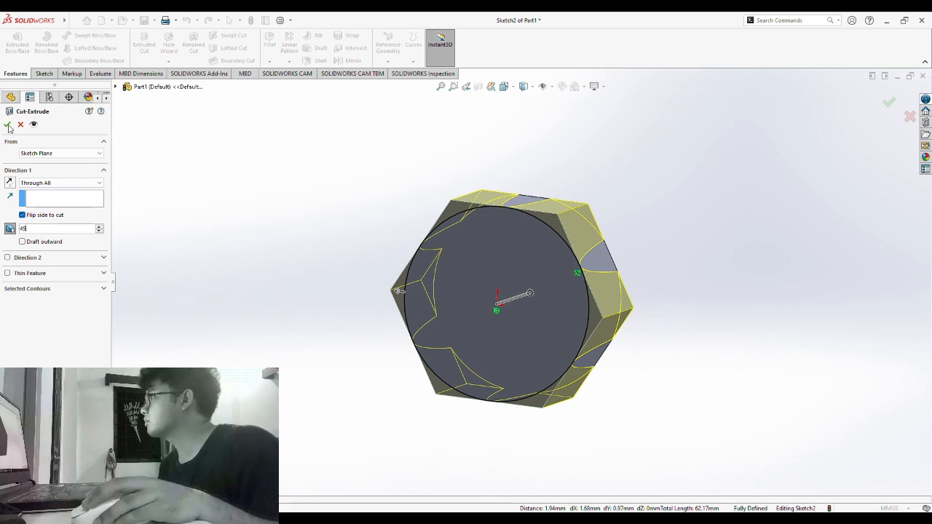
pyautogui.click(7, 124)
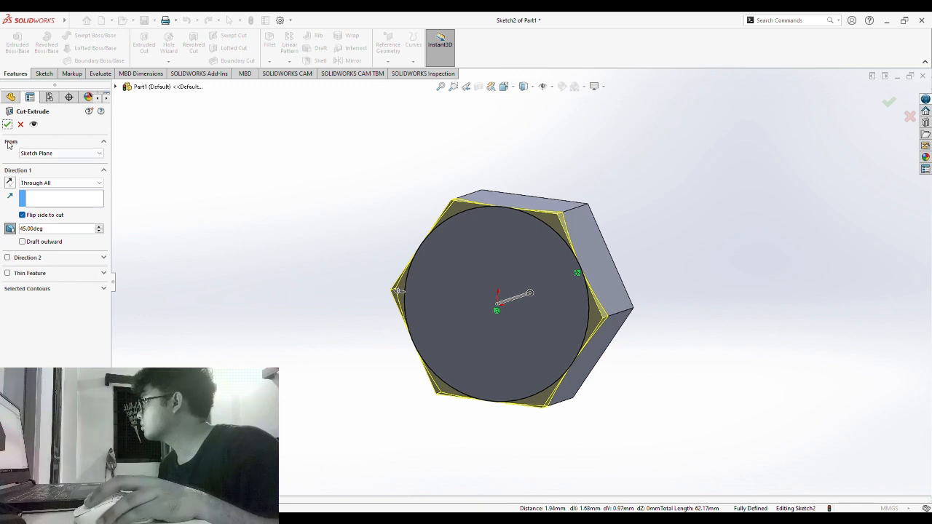
pyautogui.click(8, 125)
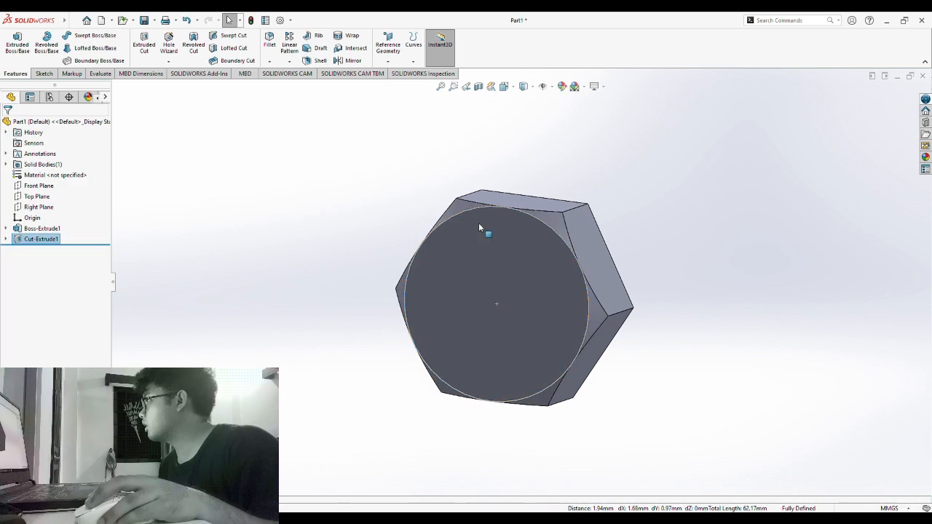
# - Select the chamfered face of Cut-Extrude1 and start a Mirror feature
pyautogui.moveTo(721, 254); pyautogui.dragTo(691, 278, button='middle')
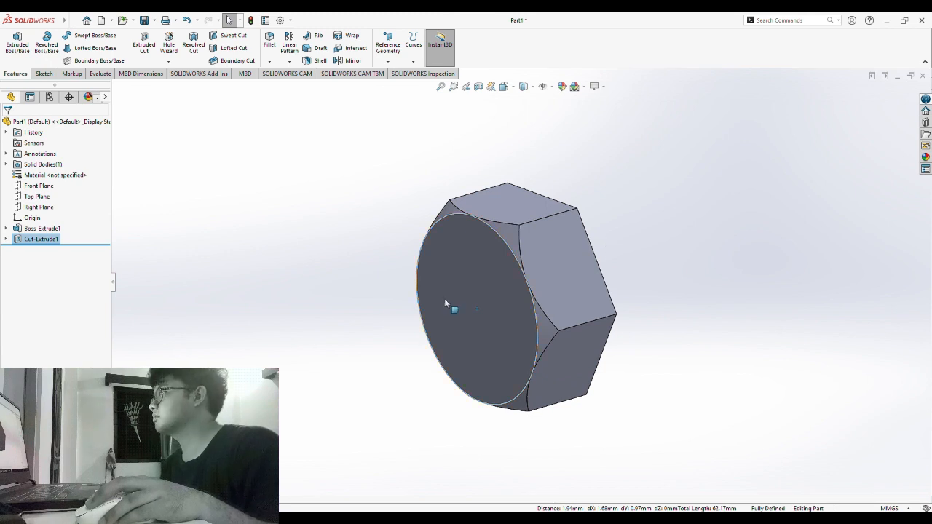
pyautogui.click(506, 277)
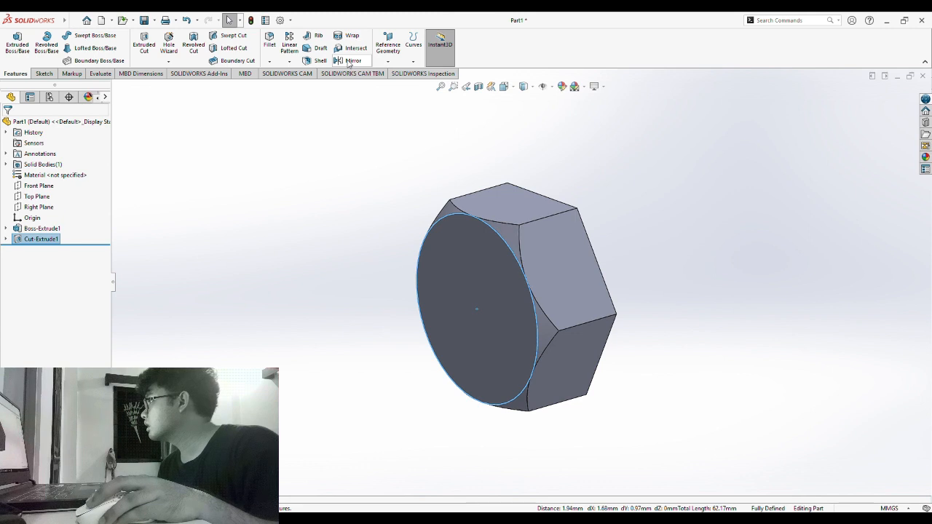
pyautogui.click(352, 61)
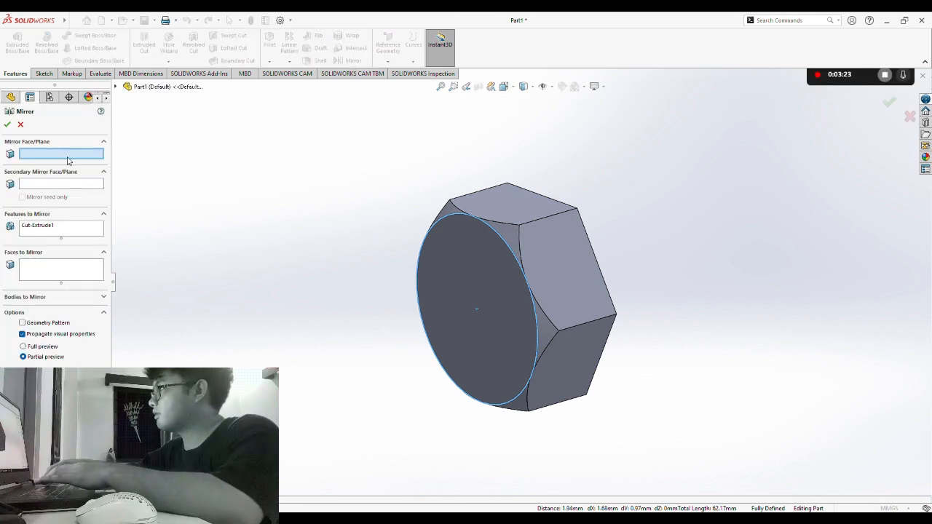
# - Mirror Cut-Extrude1 about the Front Plane to create Mirror1
pyautogui.click(142, 87)
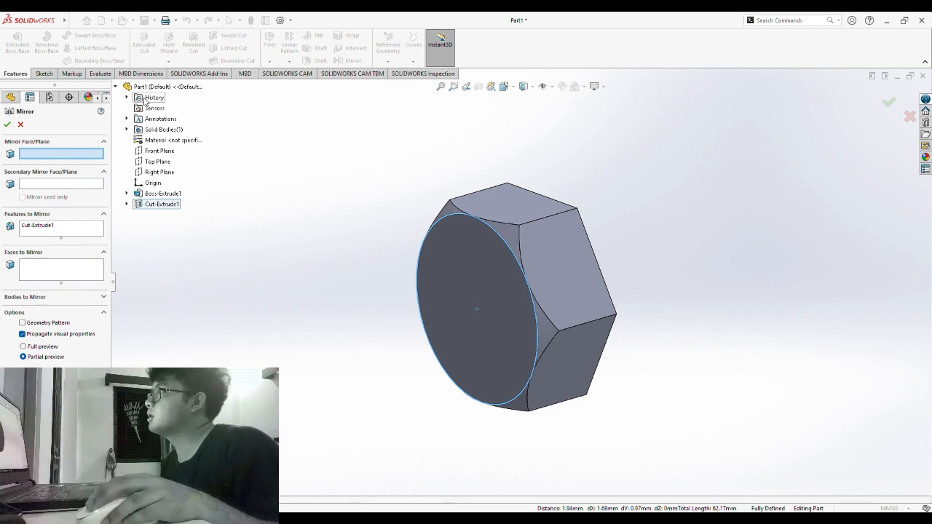
pyautogui.click(160, 152)
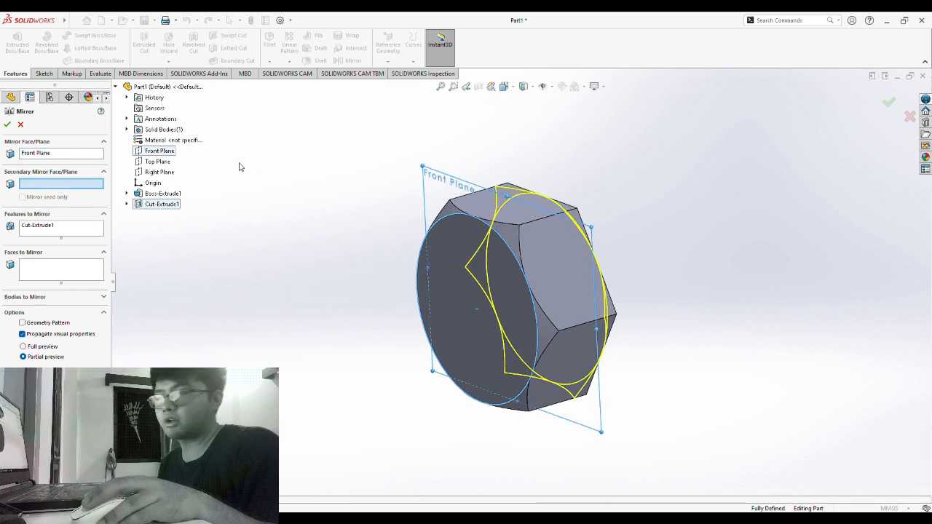
pyautogui.click(7, 125)
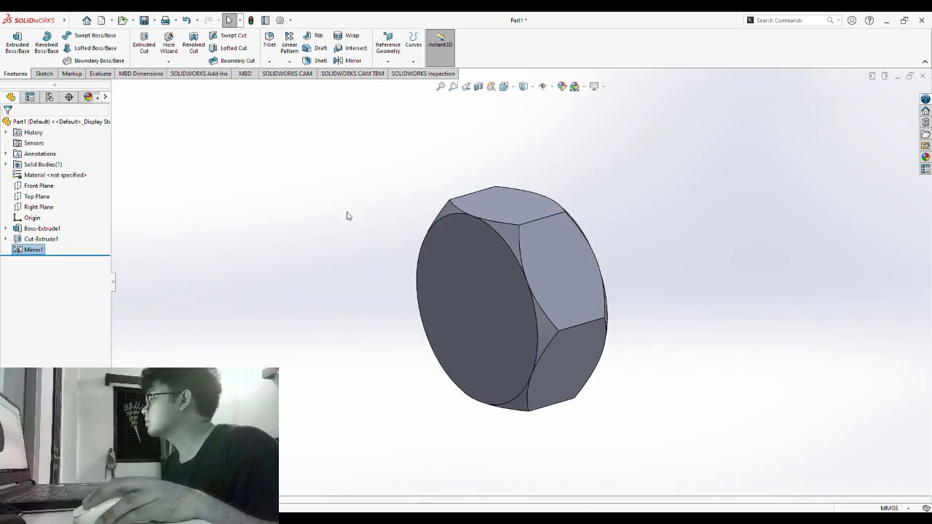
pyautogui.moveTo(692, 377); pyautogui.dragTo(624, 322, button='middle')
pyautogui.moveTo(213, 290); pyautogui.dragTo(325, 233, button='middle')
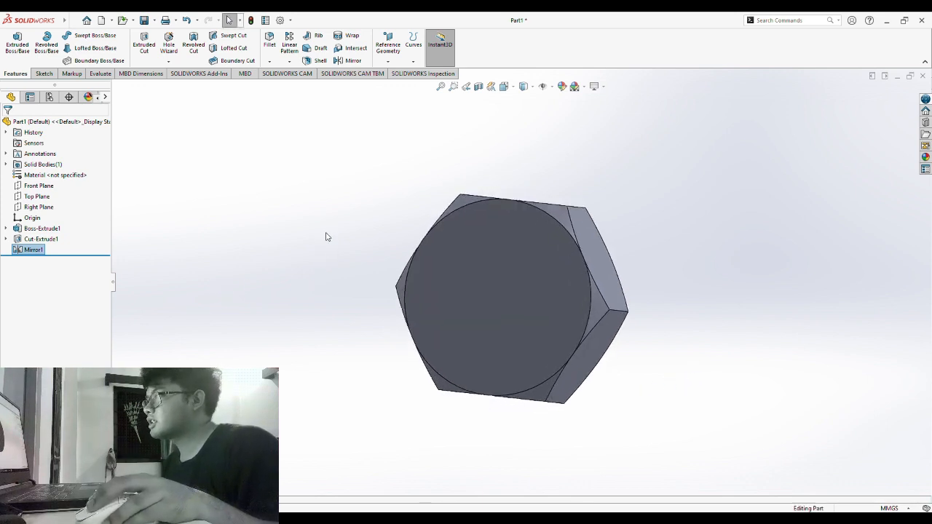
# - Start a sketch on the round face and draw a circle centred on the origin
pyautogui.click(496, 273)
pyautogui.click(44, 73)
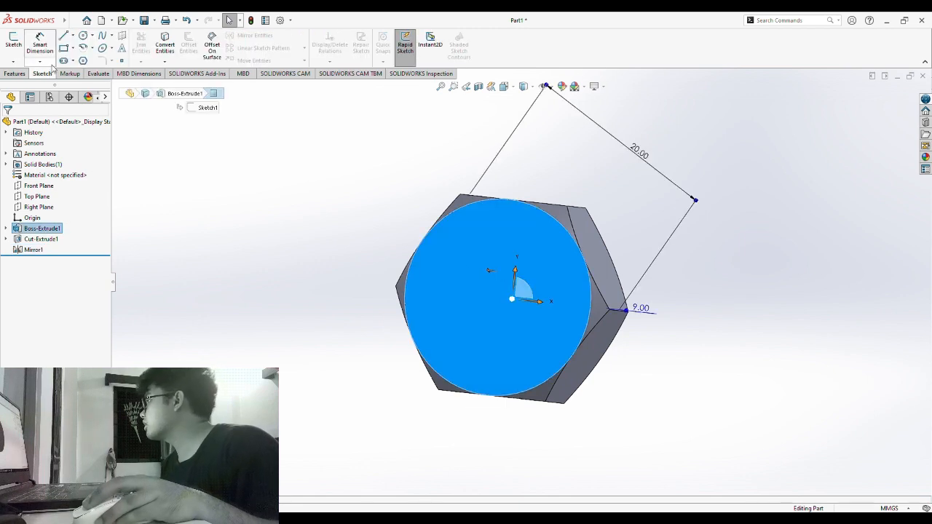
pyautogui.click(13, 42)
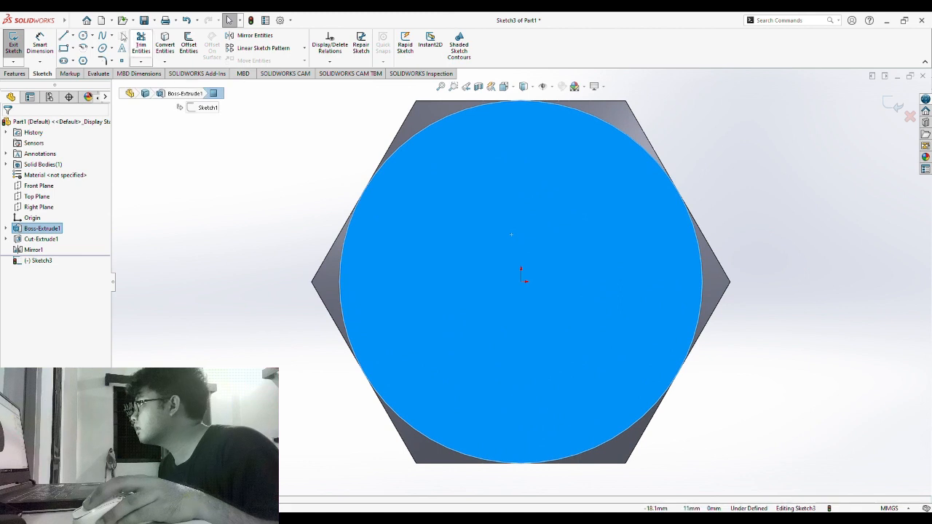
pyautogui.click(83, 36)
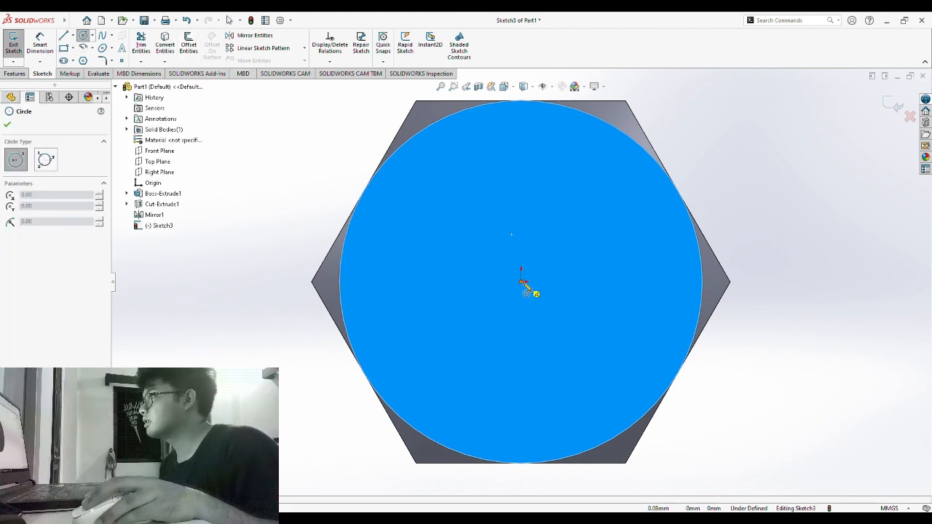
pyautogui.click(521, 282)
pyautogui.click(625, 333)
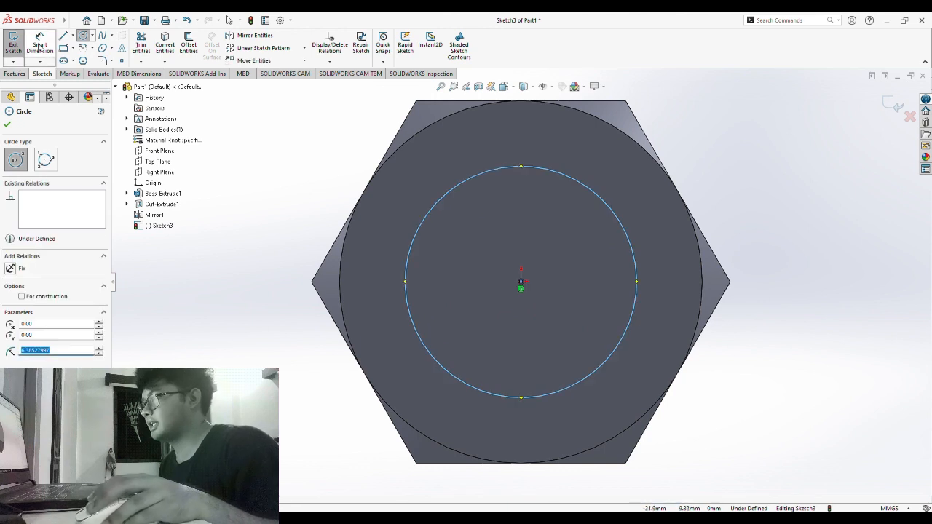
# - Dimension the circle's diameter to 12 mm
pyautogui.click(38, 48)
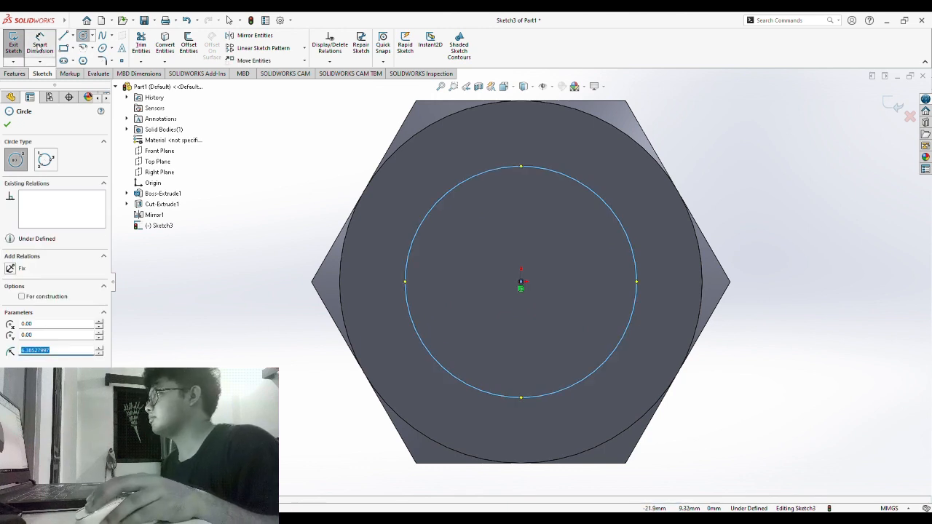
pyautogui.click(614, 213)
pyautogui.click(748, 131)
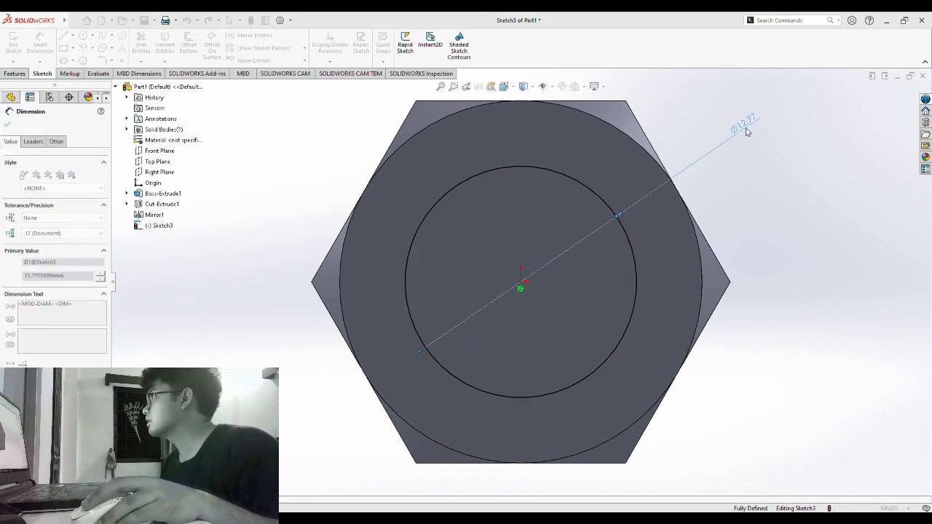
pyautogui.click(705, 116)
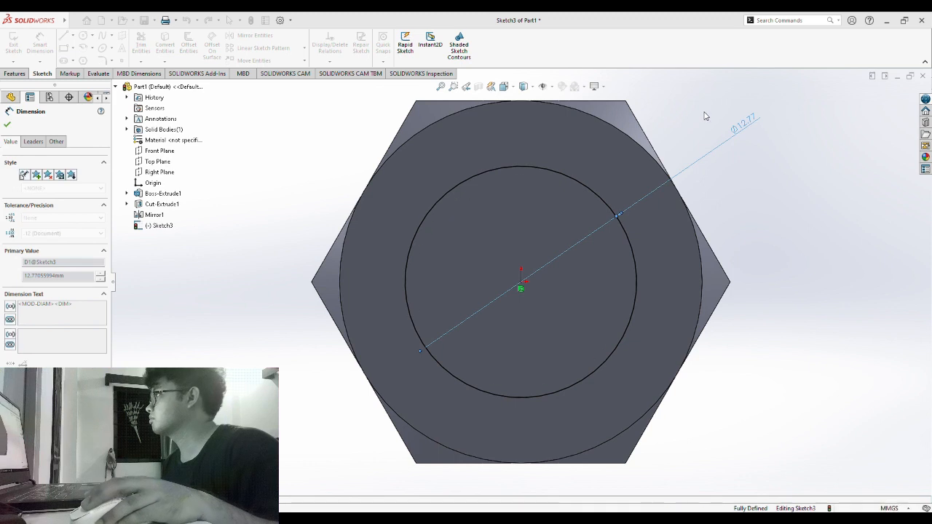
pyautogui.click(20, 77)
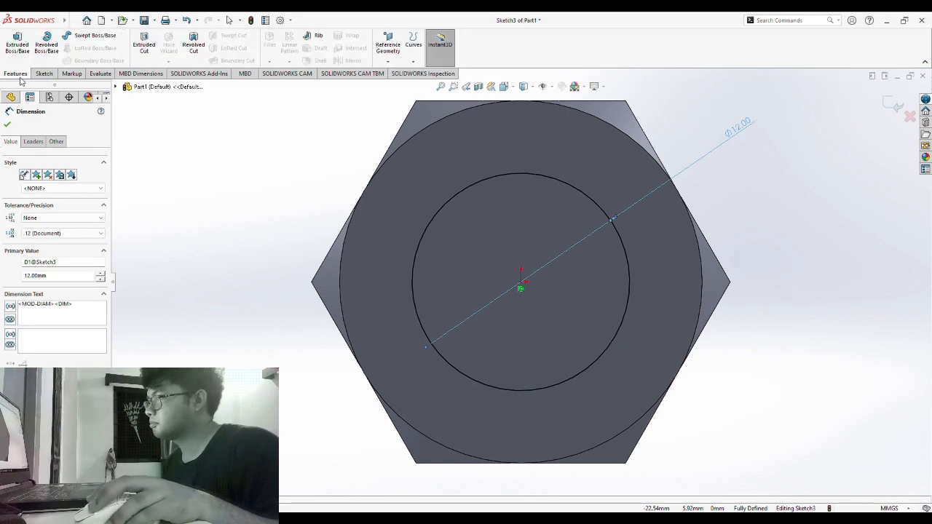
# - Extrude the 12 mm circle 40 mm in one direction as Boss-Extrude2, forming the shank
pyautogui.click(18, 44)
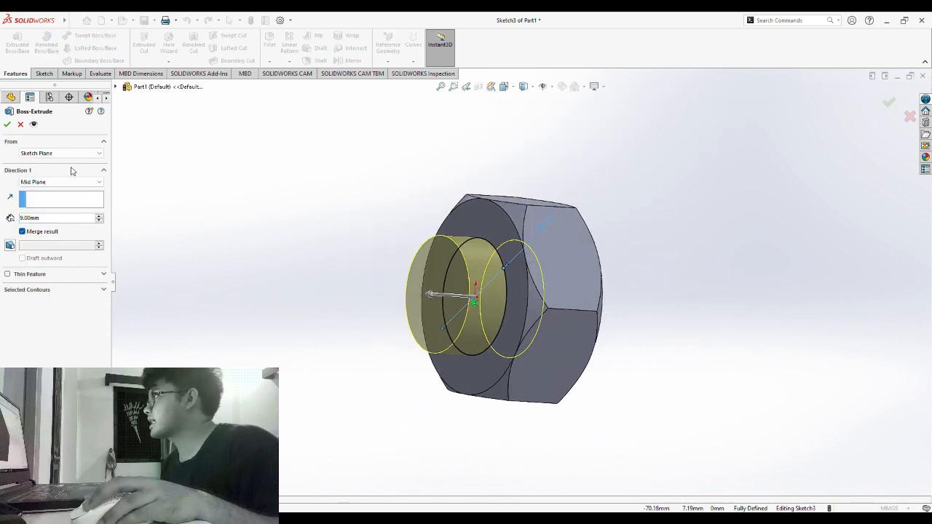
pyautogui.click(38, 194)
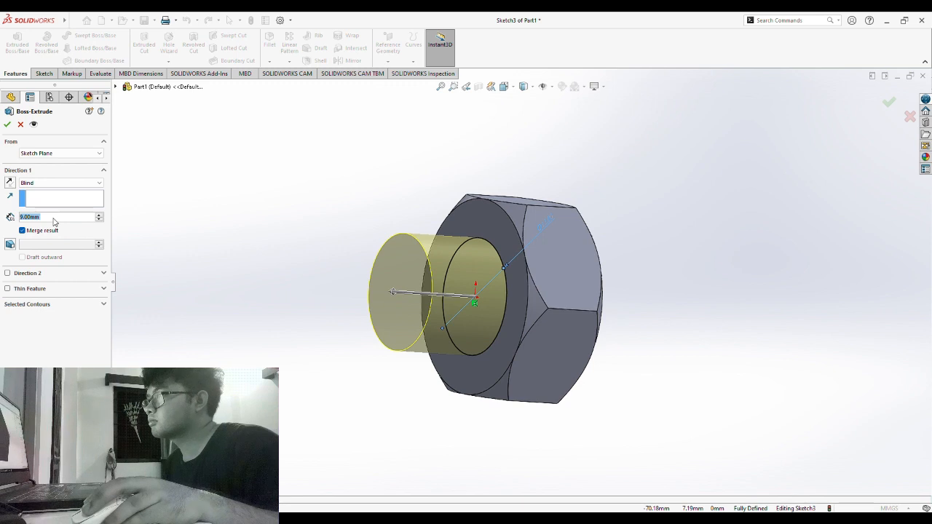
pyautogui.write('40')
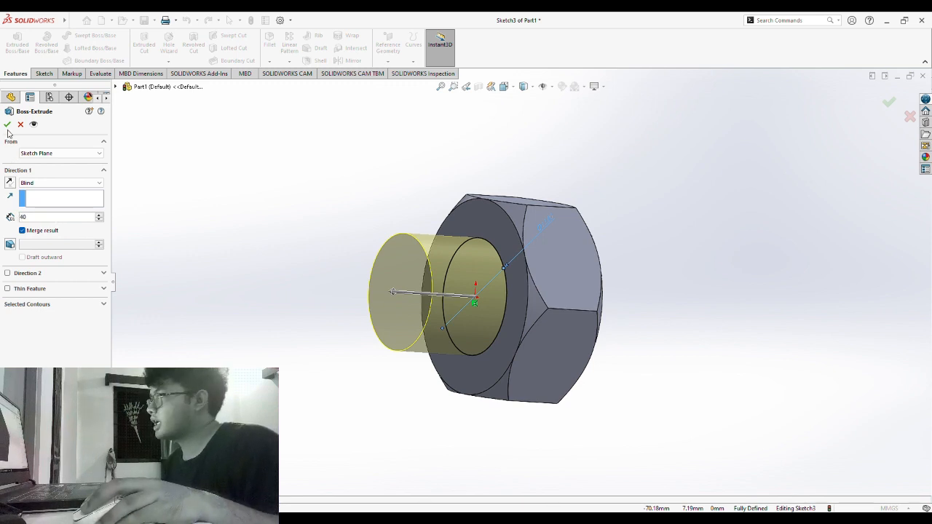
pyautogui.press('Return')
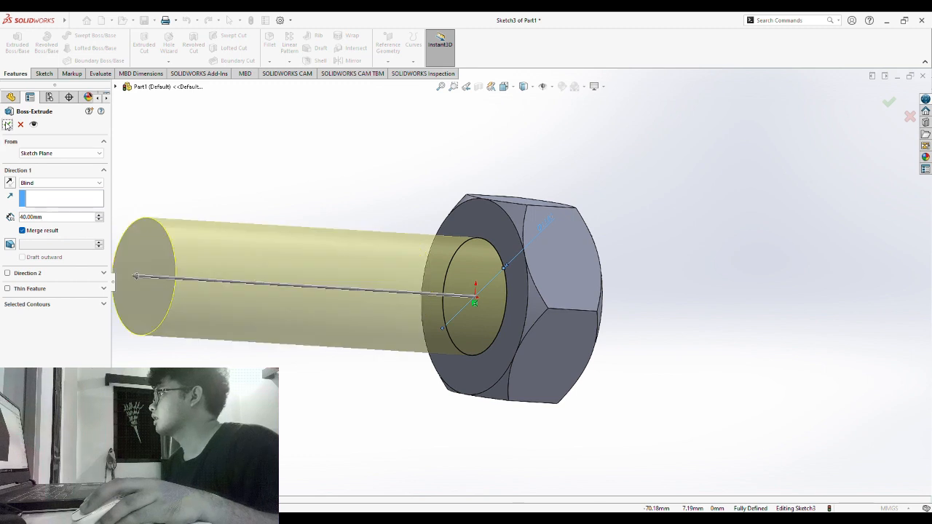
pyautogui.click(7, 125)
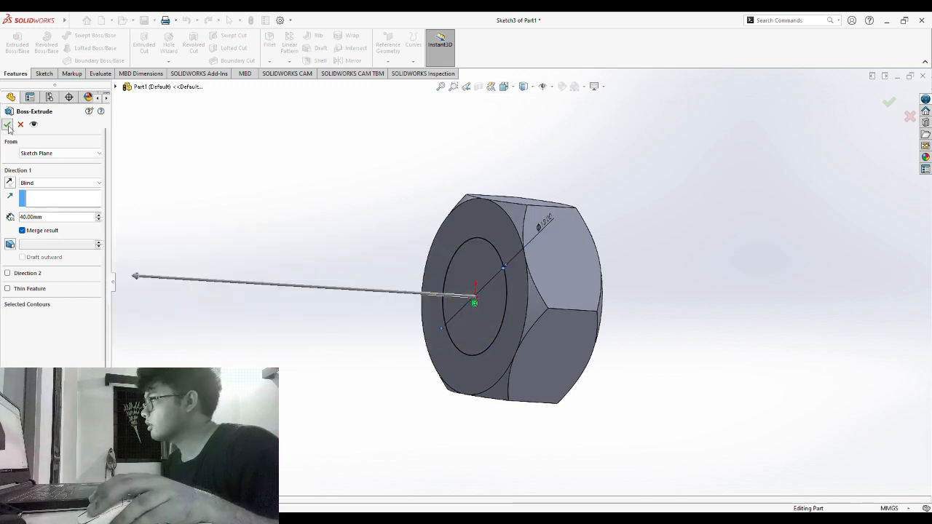
pyautogui.moveTo(255, 146); pyautogui.dragTo(213, 160, button='middle')
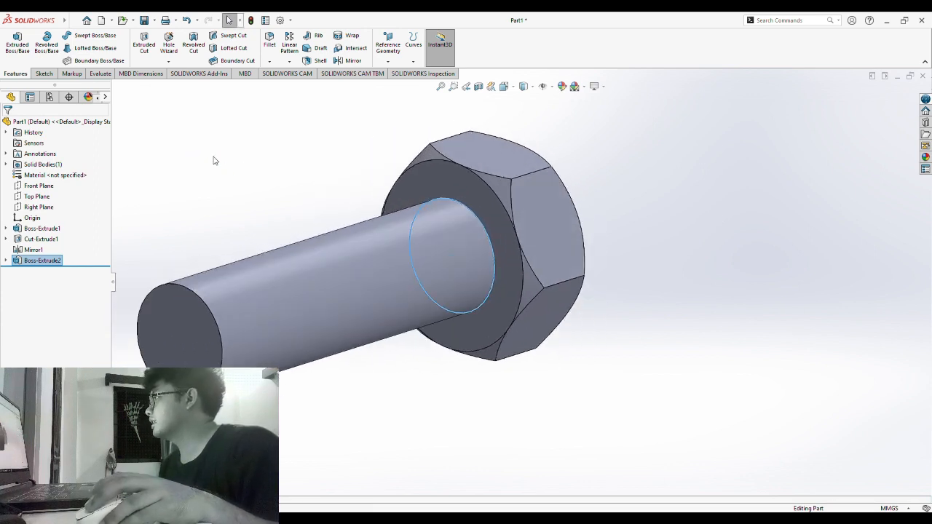
# - Add Chamfer1, a 0.5 mm × 45° bevel, to the shank's free end face
pyautogui.click(175, 347)
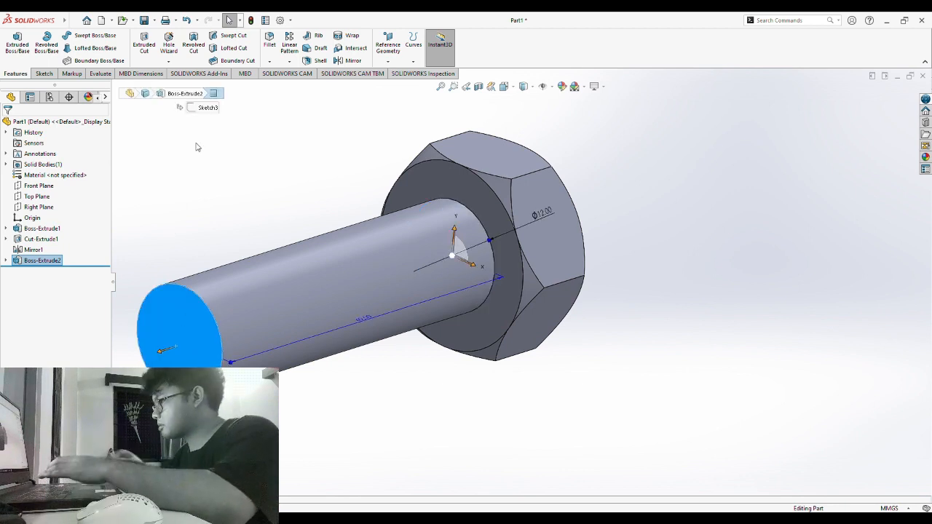
pyautogui.moveTo(204, 185); pyautogui.dragTo(221, 196, button='middle')
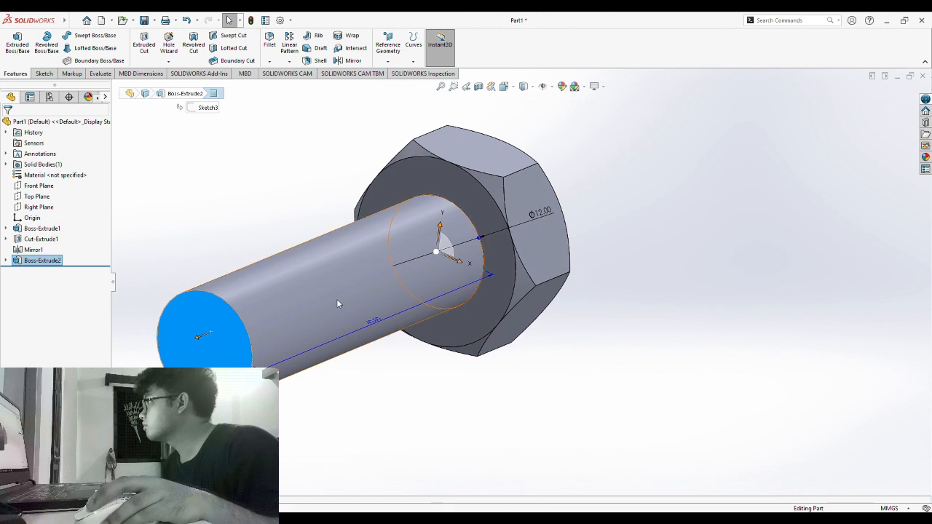
pyautogui.moveTo(161, 273); pyautogui.dragTo(203, 254, button='right')
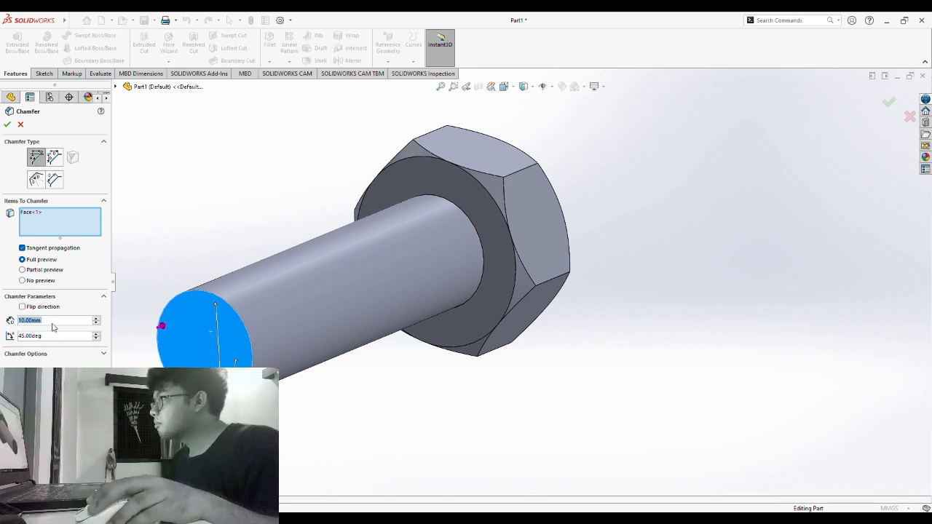
pyautogui.press('BackSpace')
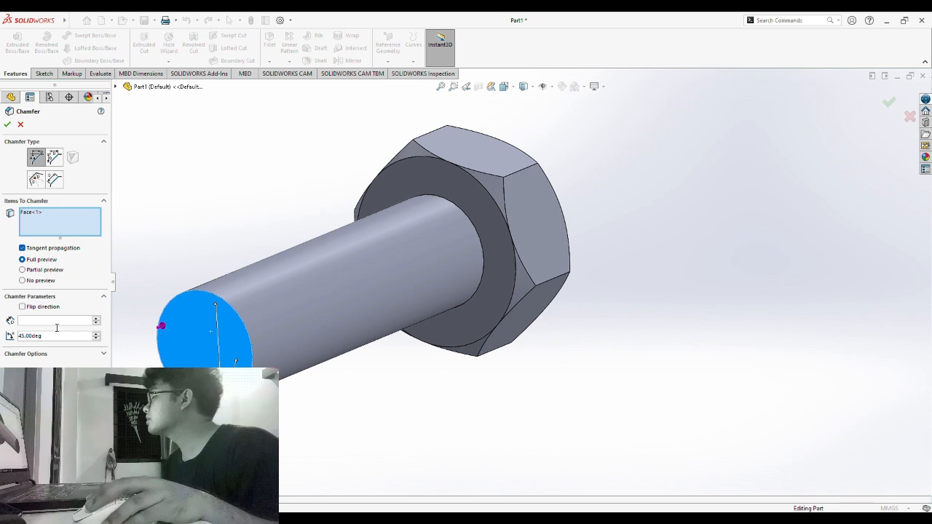
pyautogui.write('0.50mm')
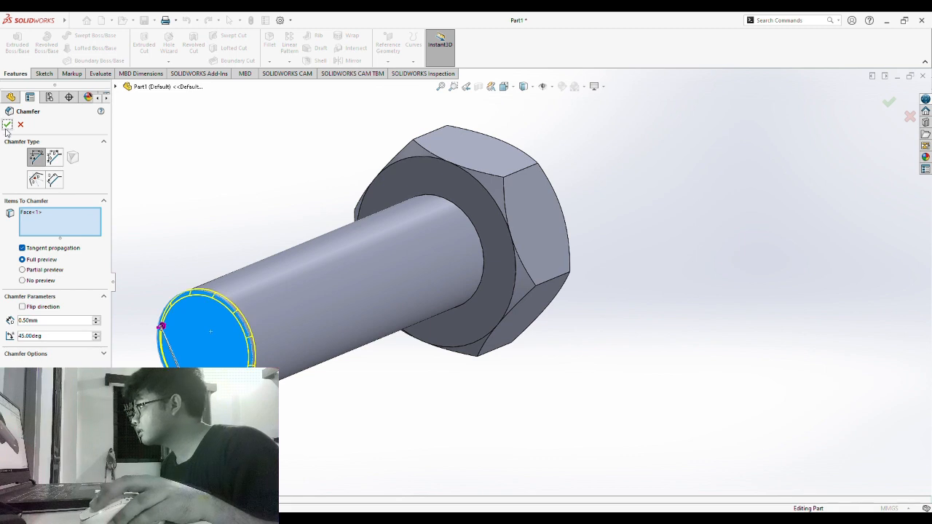
pyautogui.click(13, 127)
pyautogui.moveTo(433, 389); pyautogui.dragTo(390, 456, button='middle')
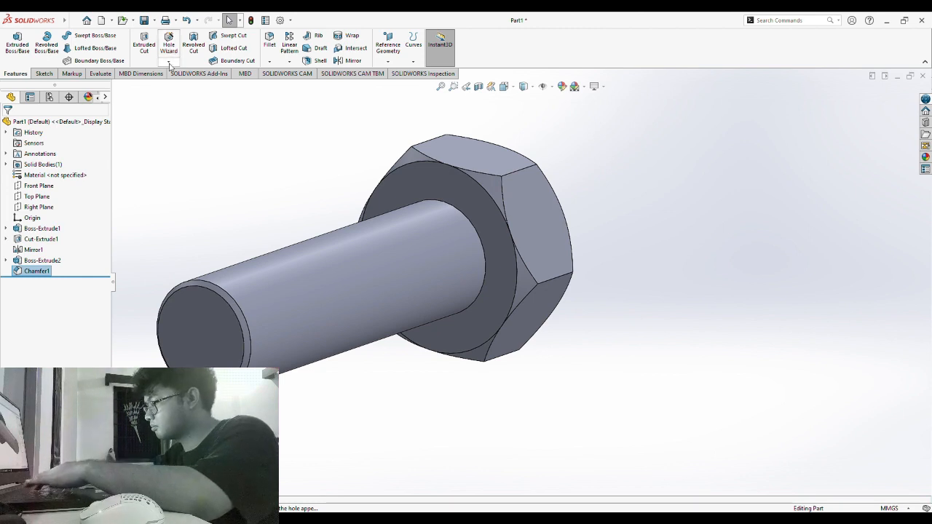
# - Start a thread at the shank-head edge, ending at the shank's end face
pyautogui.click(215, 100)
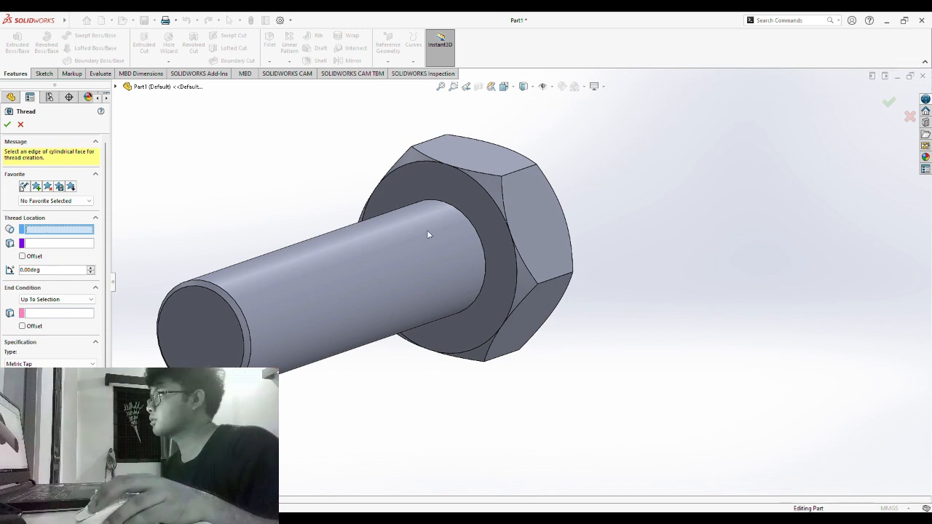
pyautogui.click(479, 240)
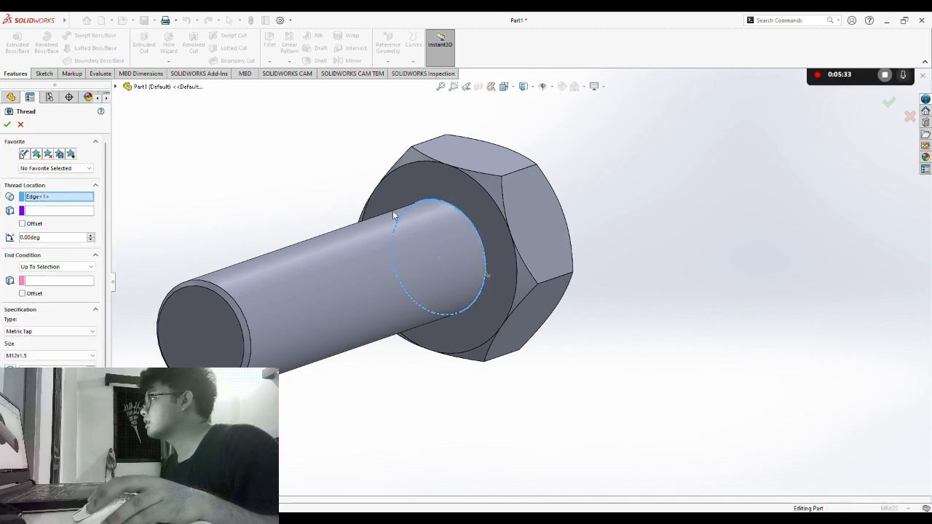
pyautogui.click(48, 281)
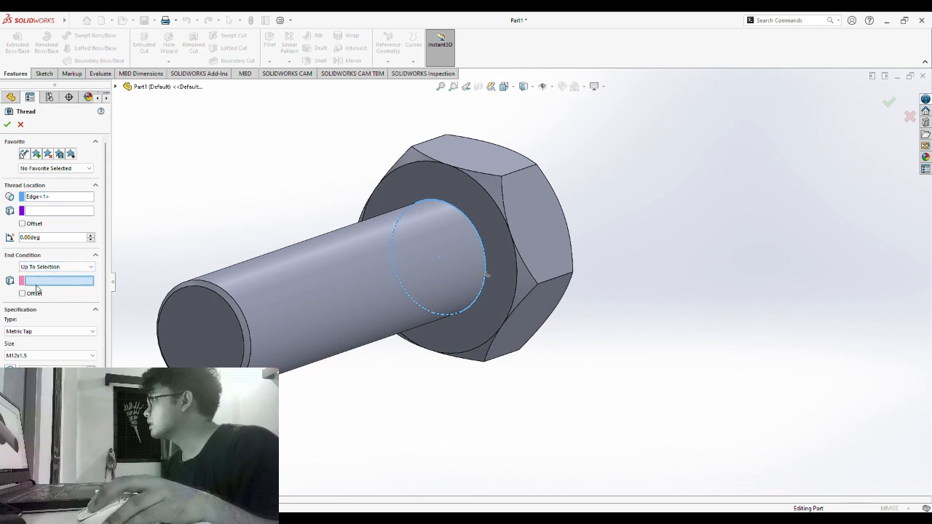
pyautogui.click(187, 329)
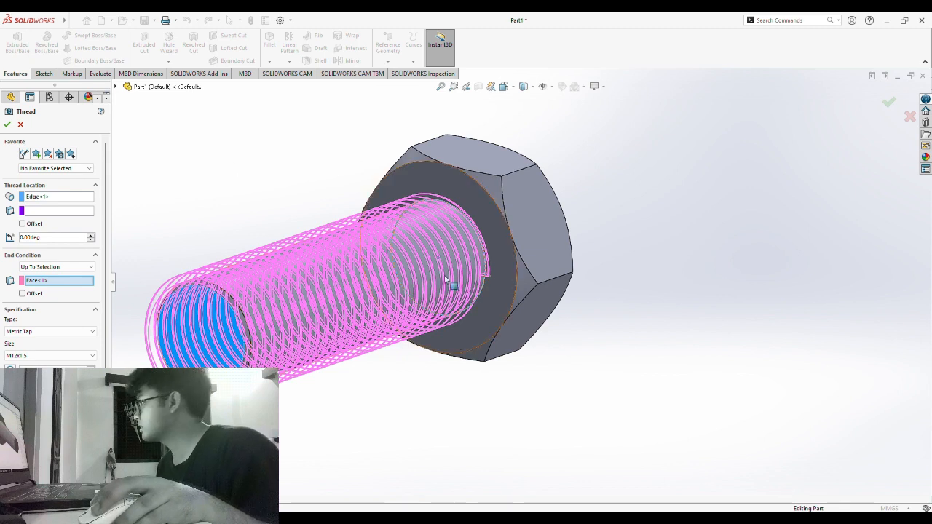
# - Offset the thread 5 mm from the head and 2 mm from the end, Metric Die M12x1.5
pyautogui.click(22, 223)
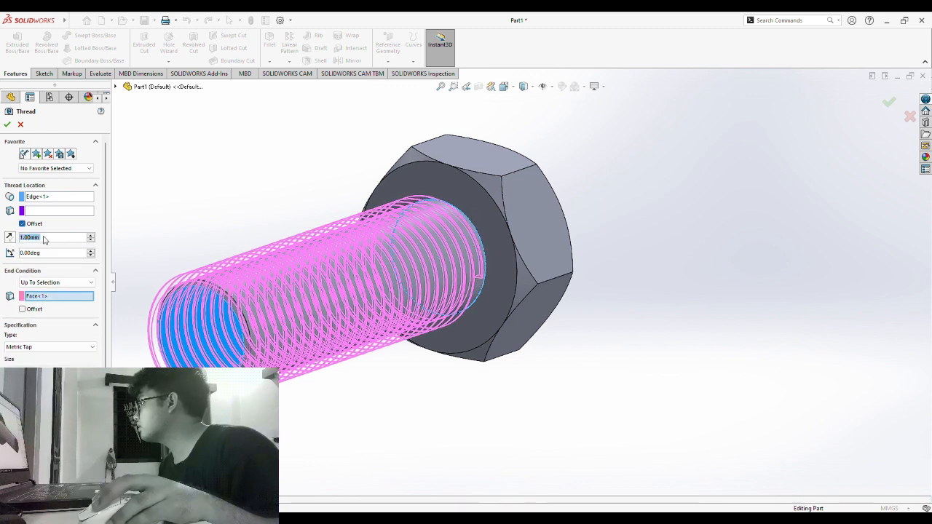
pyautogui.press('BackSpace')
pyautogui.write('5')
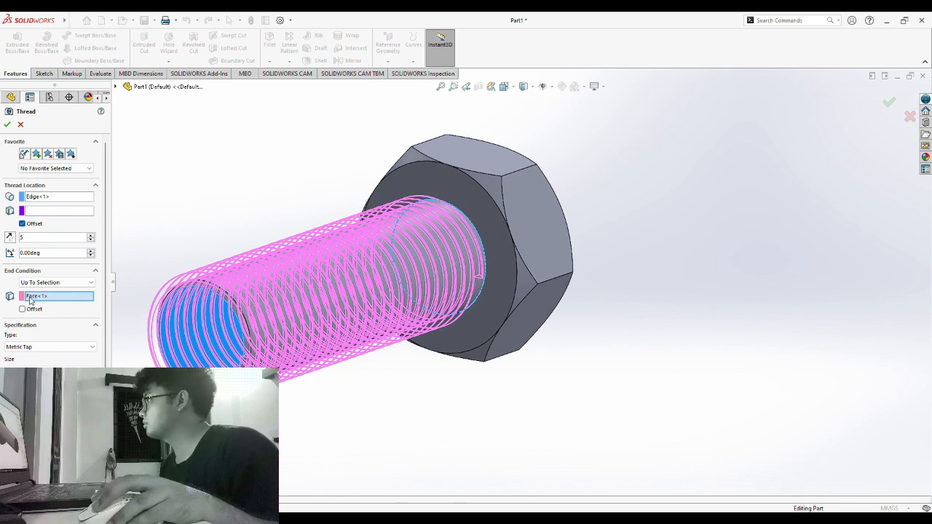
pyautogui.press('Return')
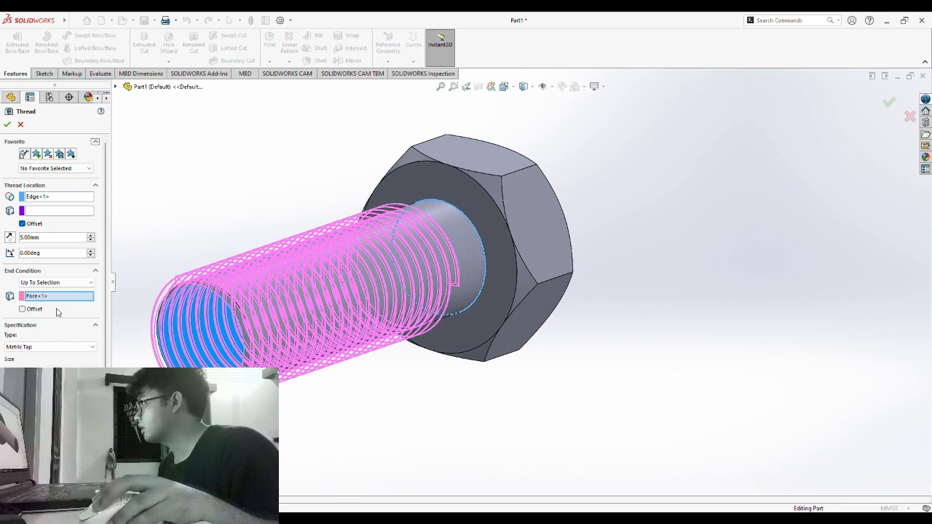
pyautogui.click(22, 310)
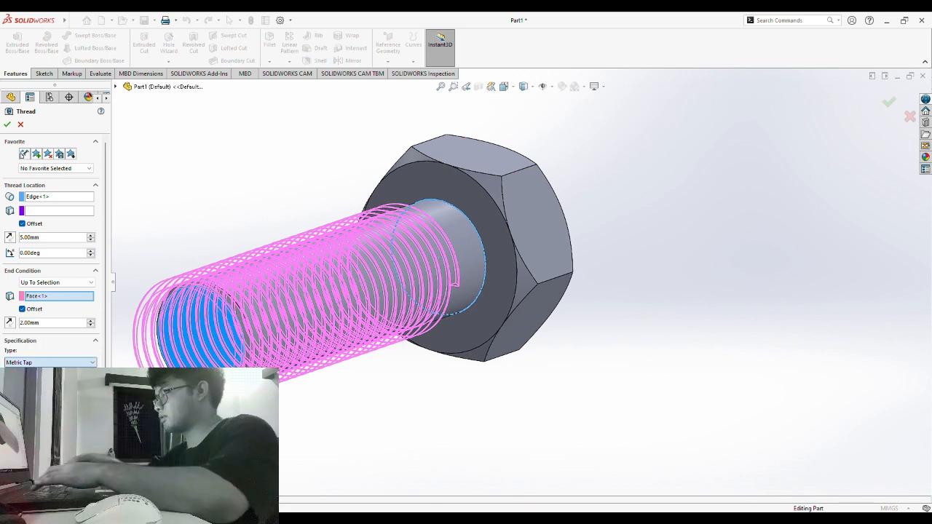
pyautogui.press('Down')
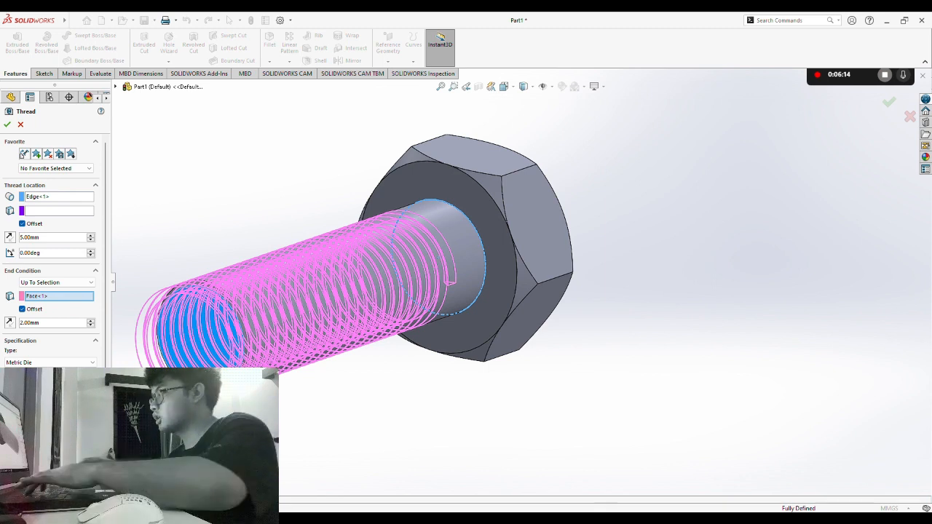
pyautogui.scroll(-3, 51, 240)
pyautogui.scroll(-2, 54, 251)
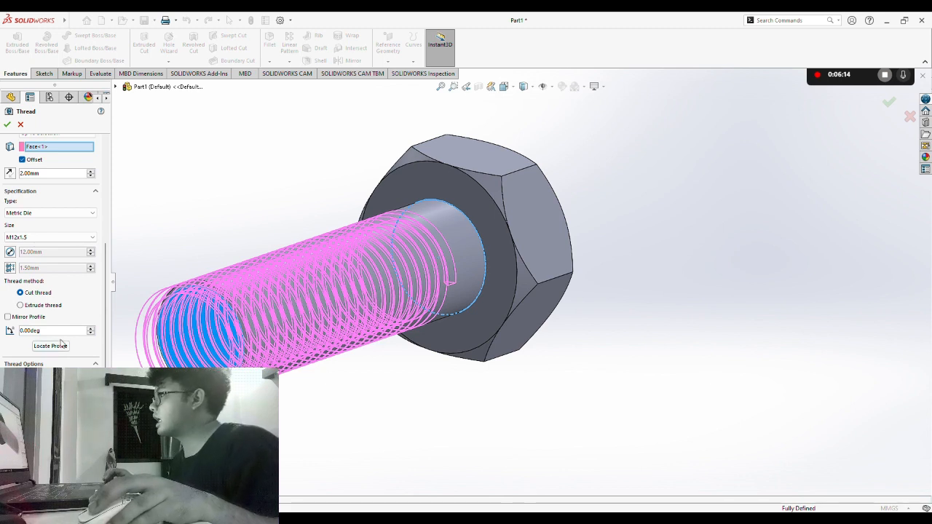
pyautogui.scroll(5, 62, 342)
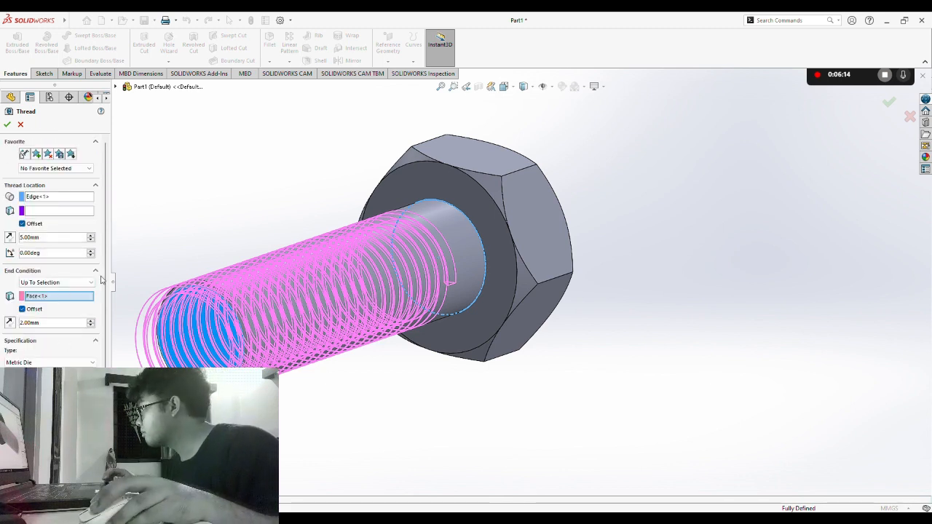
pyautogui.click(7, 125)
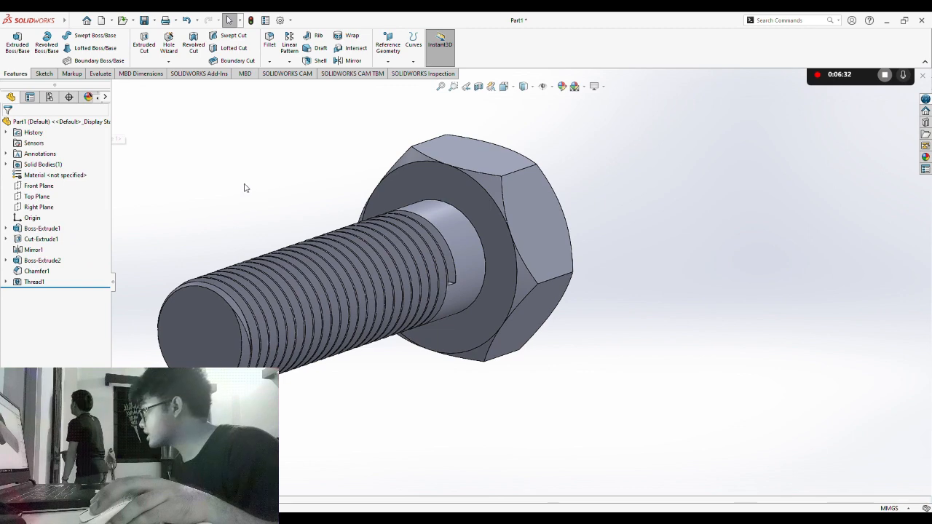
pyautogui.moveTo(243, 187); pyautogui.dragTo(120, 261, button='middle')
pyautogui.moveTo(520, 241); pyautogui.dragTo(580, 317, button='middle')
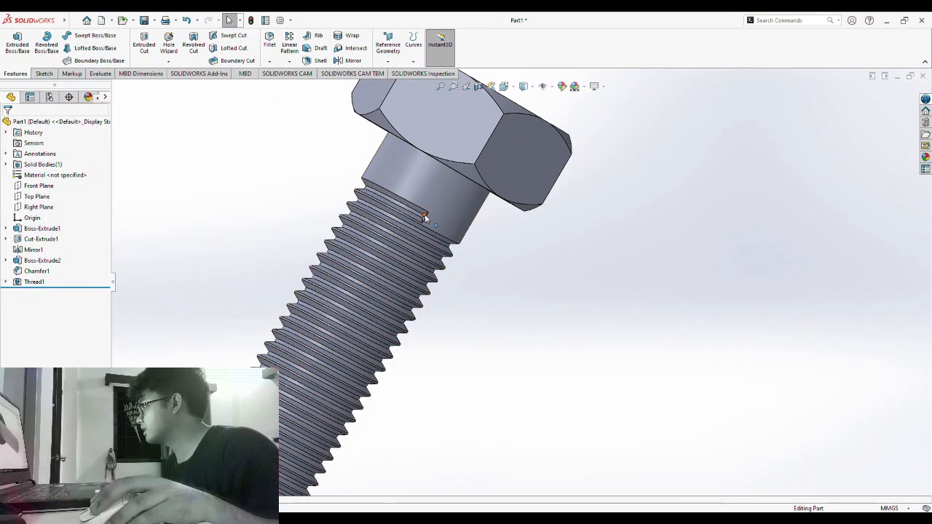
pyautogui.moveTo(535, 262); pyautogui.dragTo(593, 320, button='middle')
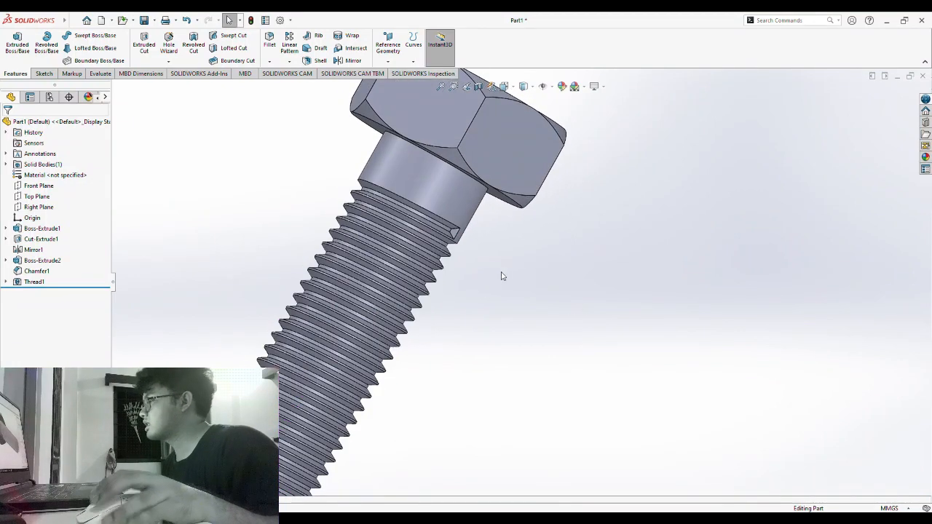
pyautogui.click(457, 234)
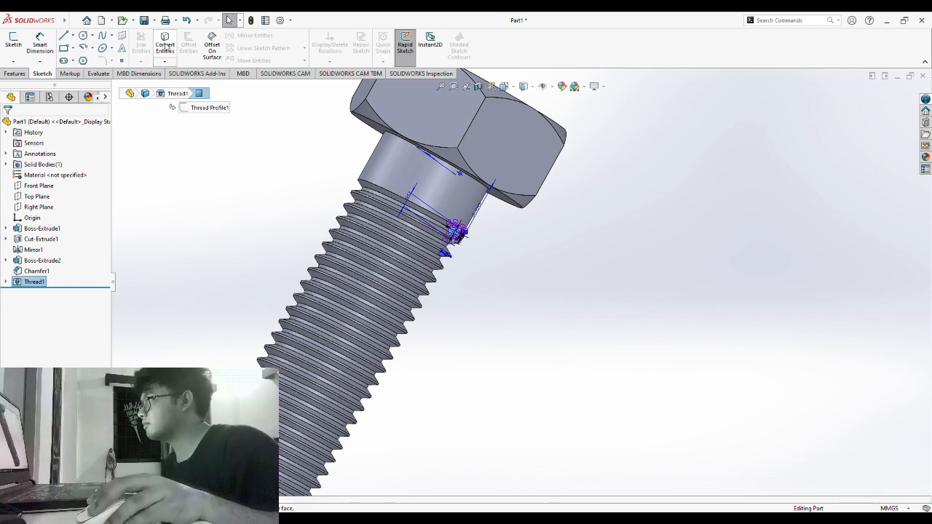
# - View the bolt from the front and begin an extruded-cut sketch
pyautogui.hotkey('ctrl', '8')
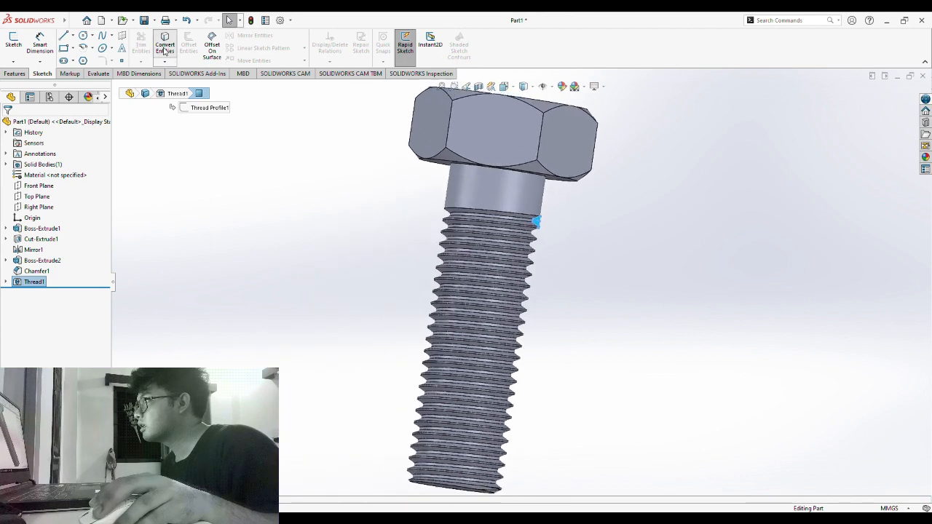
pyautogui.click(14, 74)
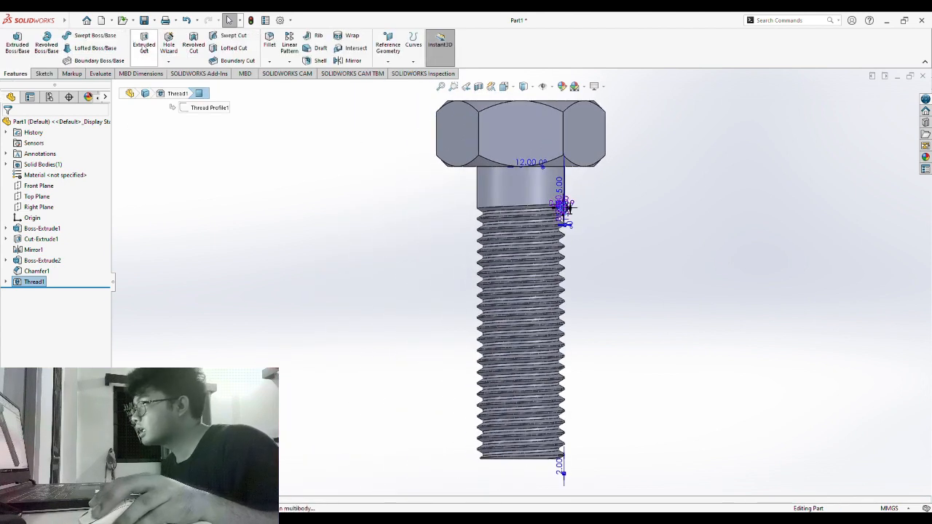
pyautogui.click(145, 47)
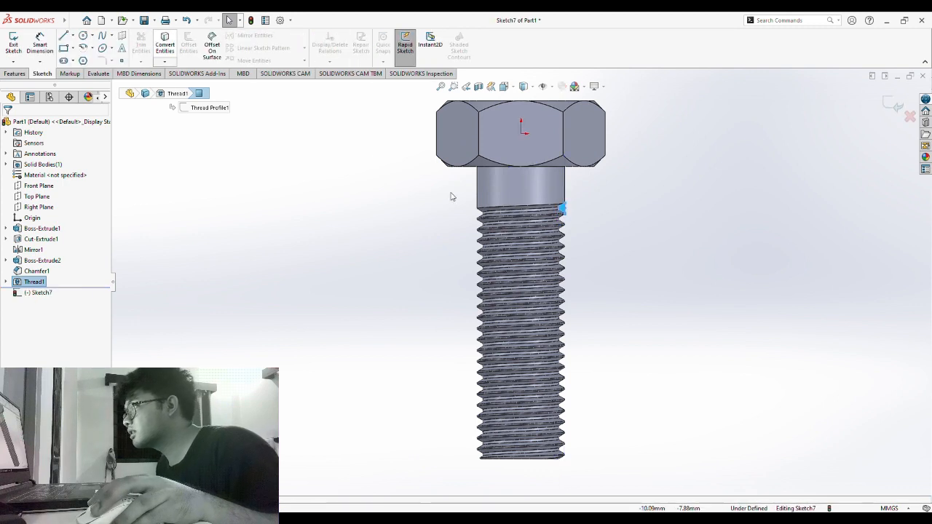
pyautogui.moveTo(720, 276); pyautogui.dragTo(665, 287, button='middle')
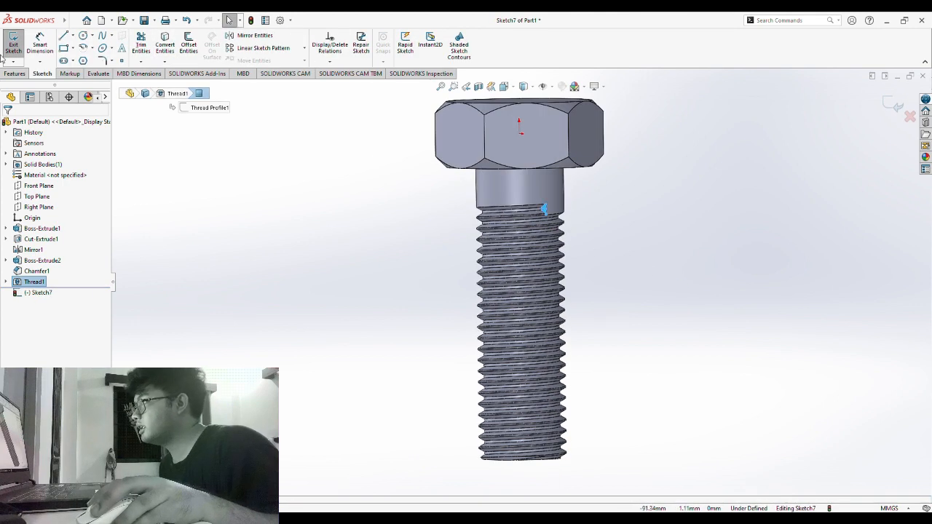
pyautogui.click(16, 73)
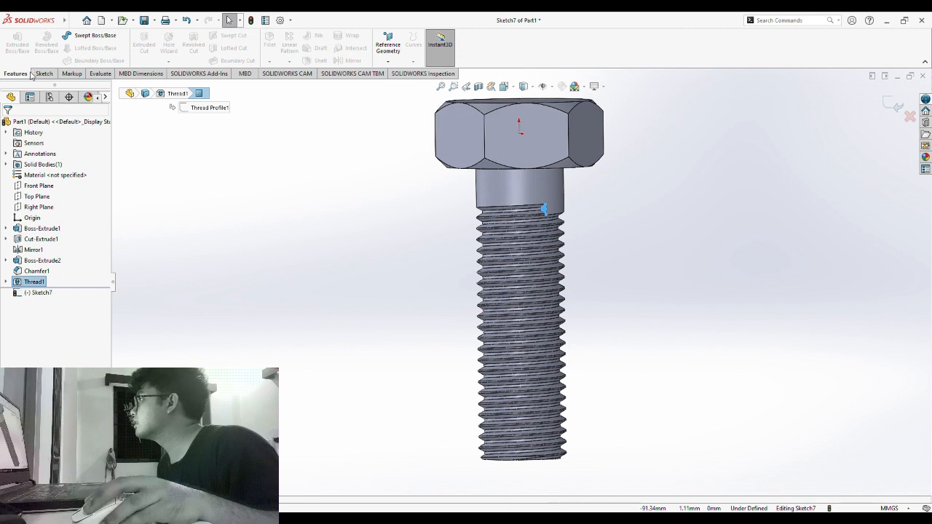
# - Convert the thread's end edge at the neck into Sketch7
pyautogui.click(692, 264)
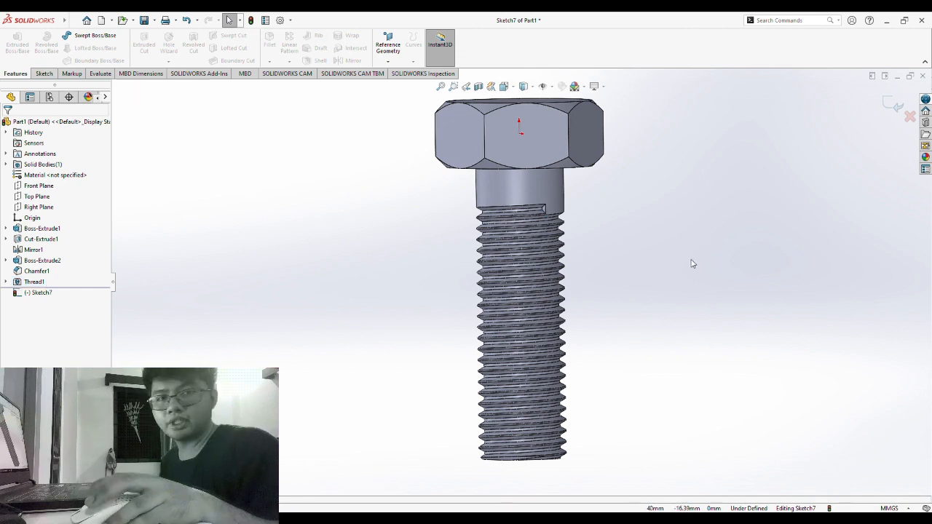
pyautogui.moveTo(692, 264); pyautogui.dragTo(739, 253, button='middle')
pyautogui.click(562, 210)
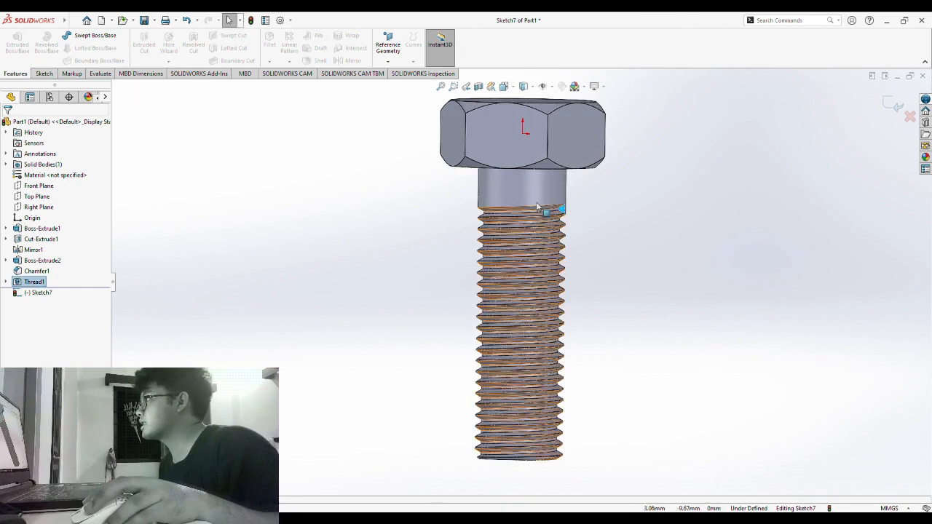
pyautogui.click(44, 74)
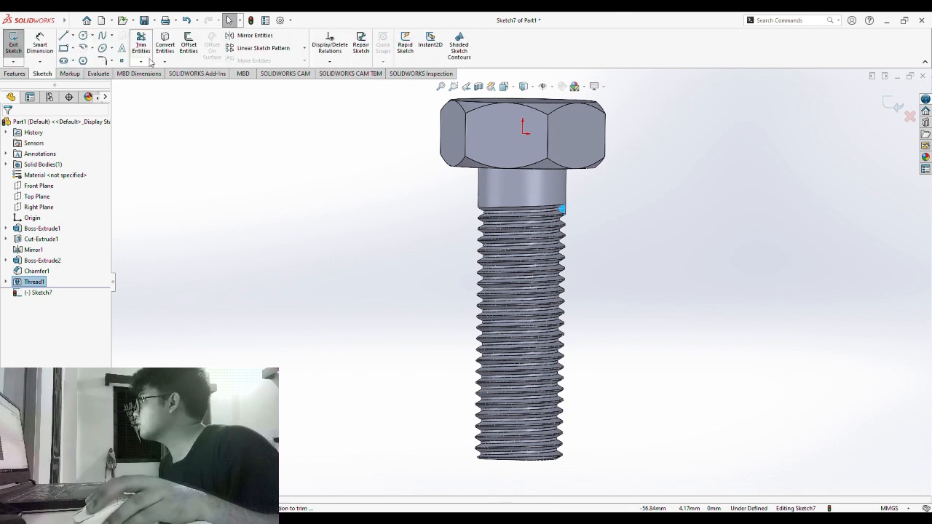
pyautogui.click(166, 45)
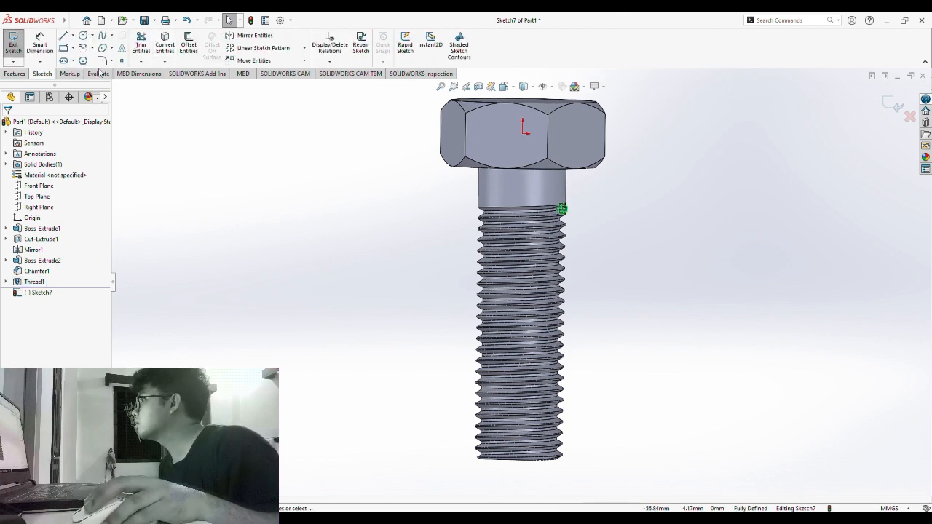
pyautogui.click(14, 73)
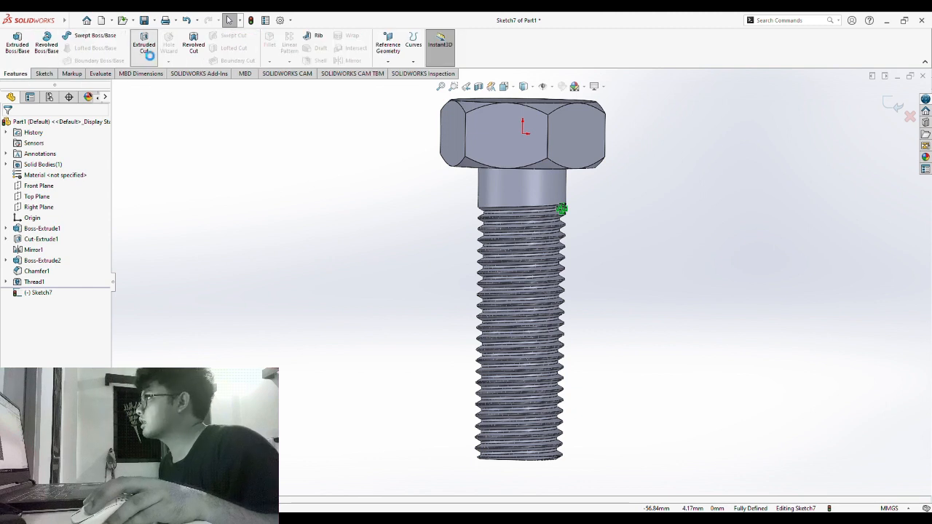
# - Cut the thread-end profile Through All as Cut-Extrude2 and inspect the thread start
pyautogui.click(145, 49)
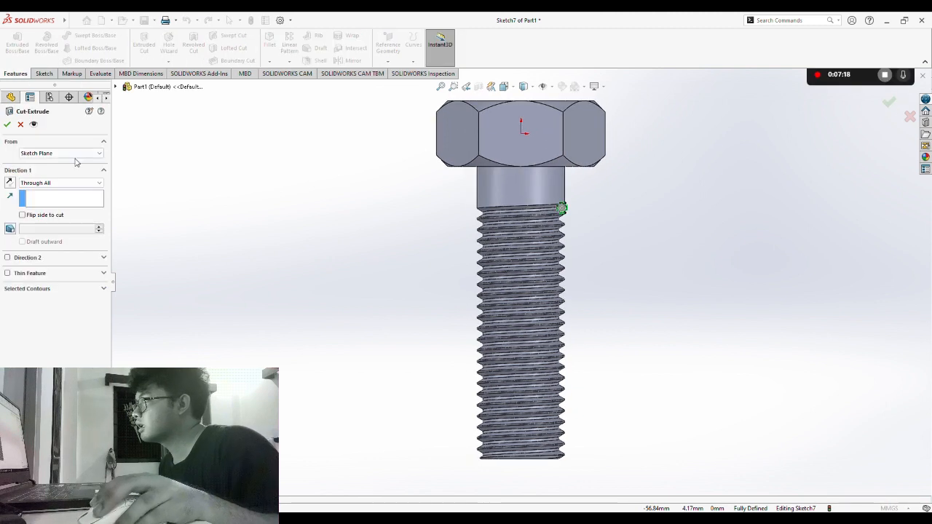
pyautogui.moveTo(728, 243); pyautogui.dragTo(641, 269, button='middle')
pyautogui.click(7, 126)
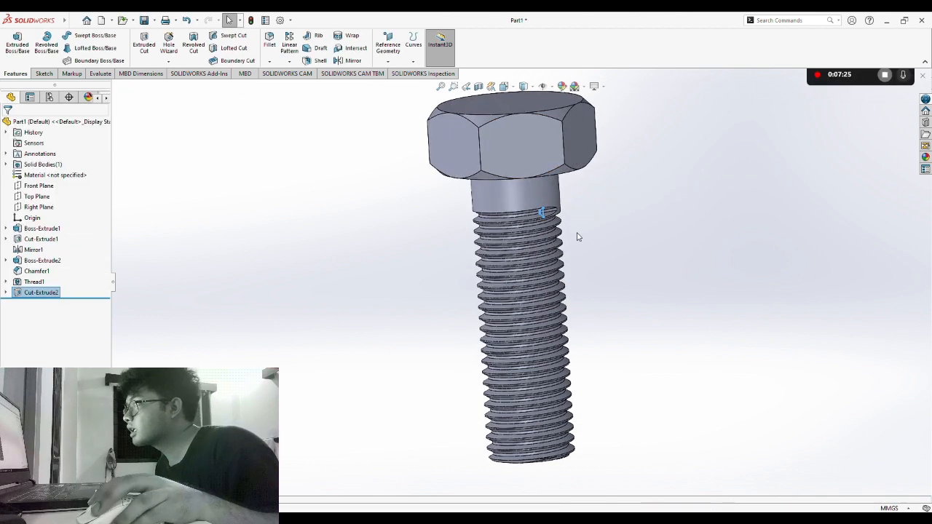
pyautogui.scroll(-4, 567, 228)
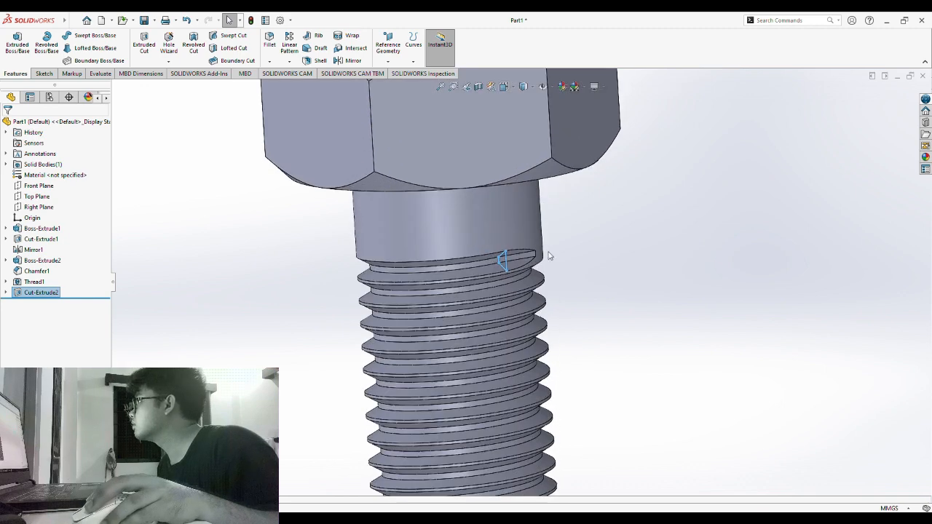
pyautogui.moveTo(587, 318); pyautogui.dragTo(572, 276, button='middle')
pyautogui.scroll(-4, 407, 285)
pyautogui.scroll(11, 404, 282)
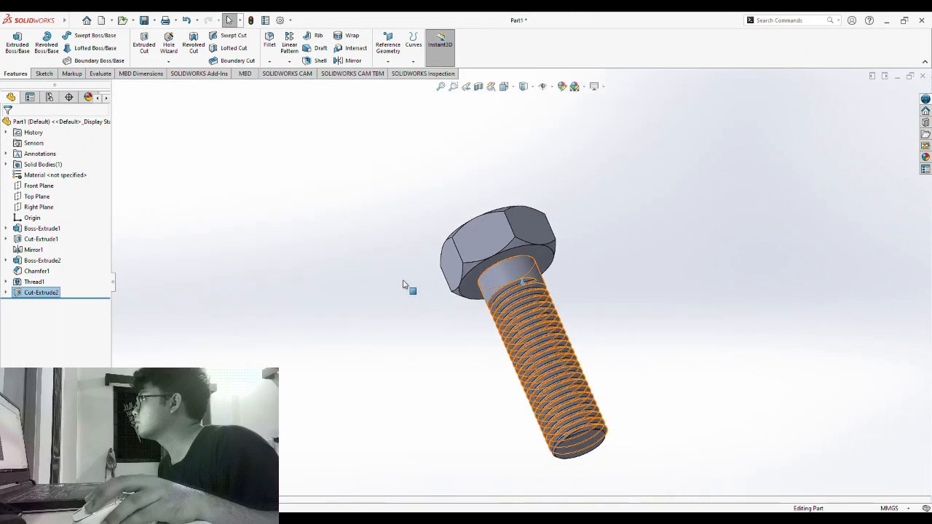
pyautogui.moveTo(437, 352); pyautogui.dragTo(425, 387, button='middle')
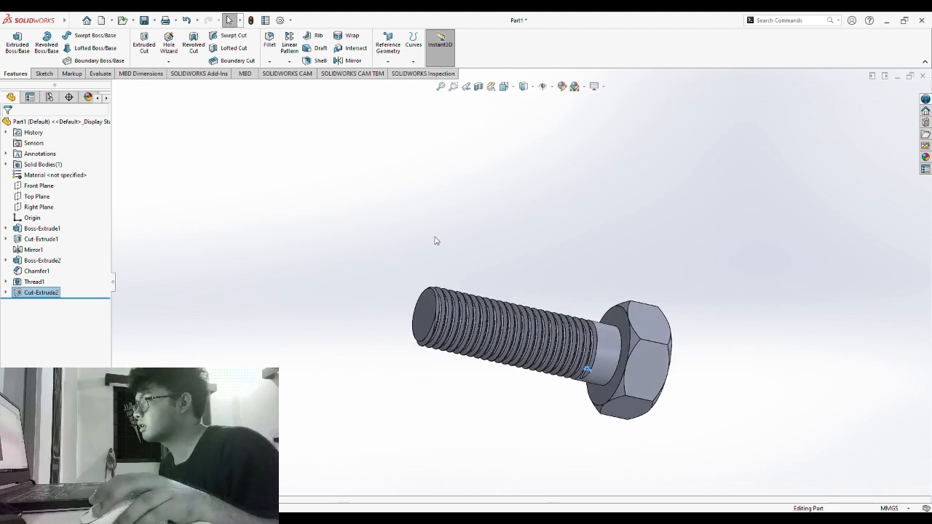
pyautogui.moveTo(327, 221); pyautogui.dragTo(314, 327, button='middle')
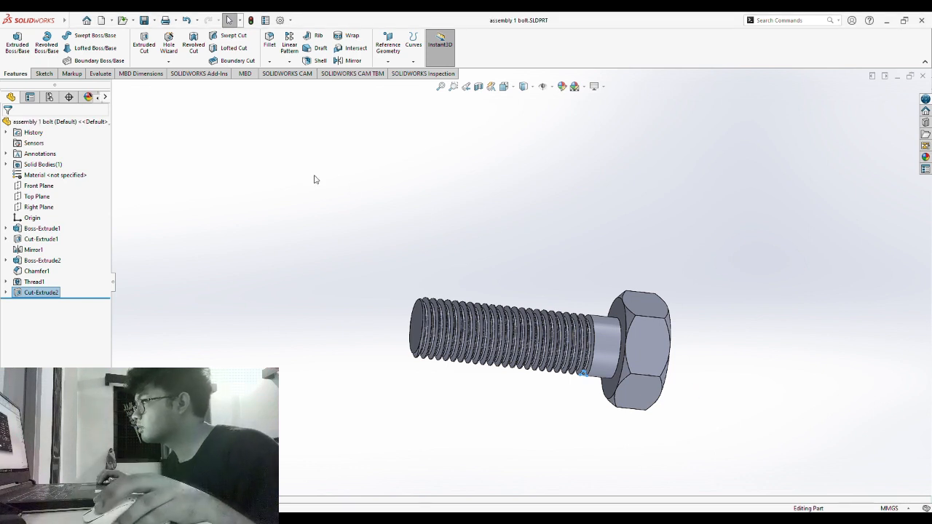
# - Tilt the bolt head upward, then create a new part document for the nut
pyautogui.moveTo(315, 179); pyautogui.dragTo(335, 357, button='middle')
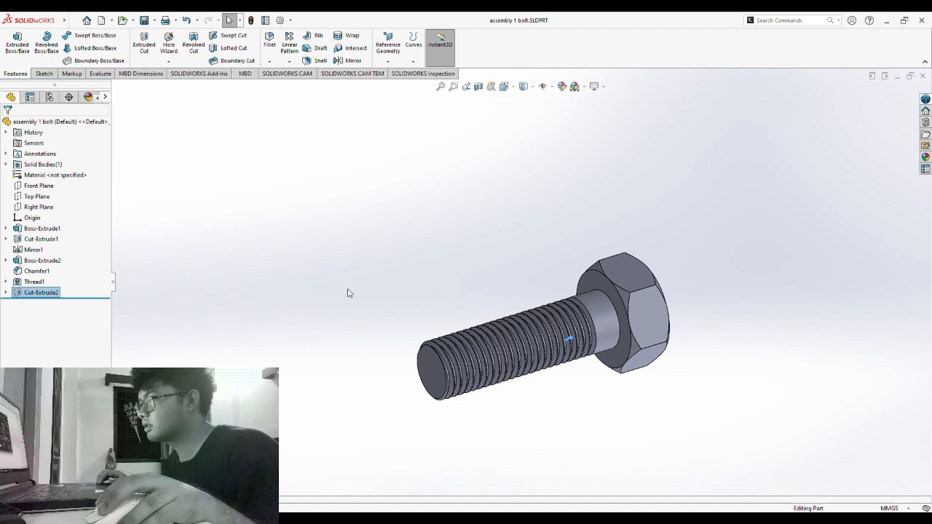
pyautogui.moveTo(64, 20)
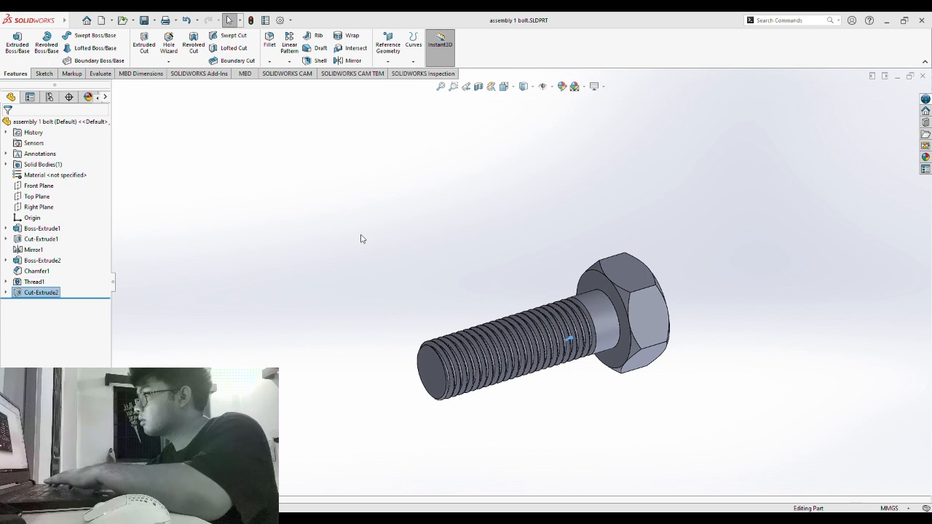
pyautogui.hotkey('ctrl', 'n')
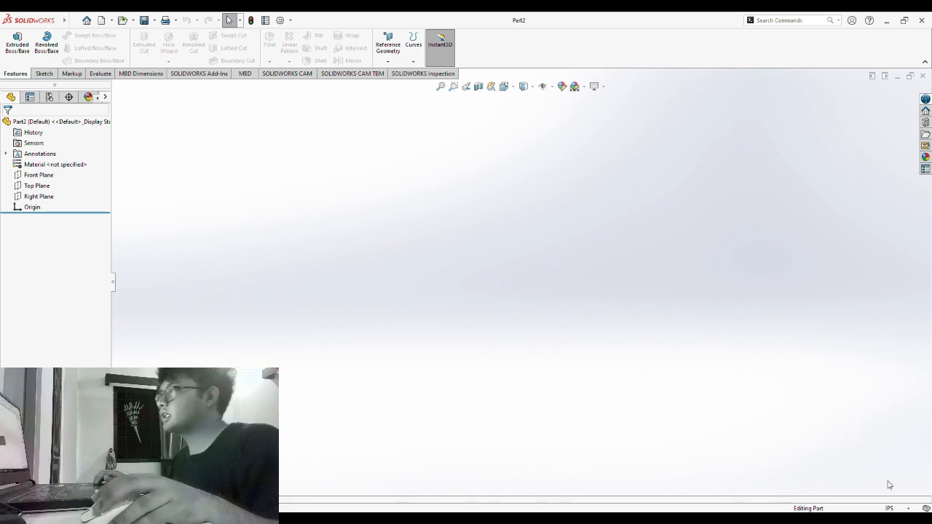
# - Switch the part to MMGS and sketch a hexagon on the Front Plane centred at the origin
pyautogui.click(846, 470)
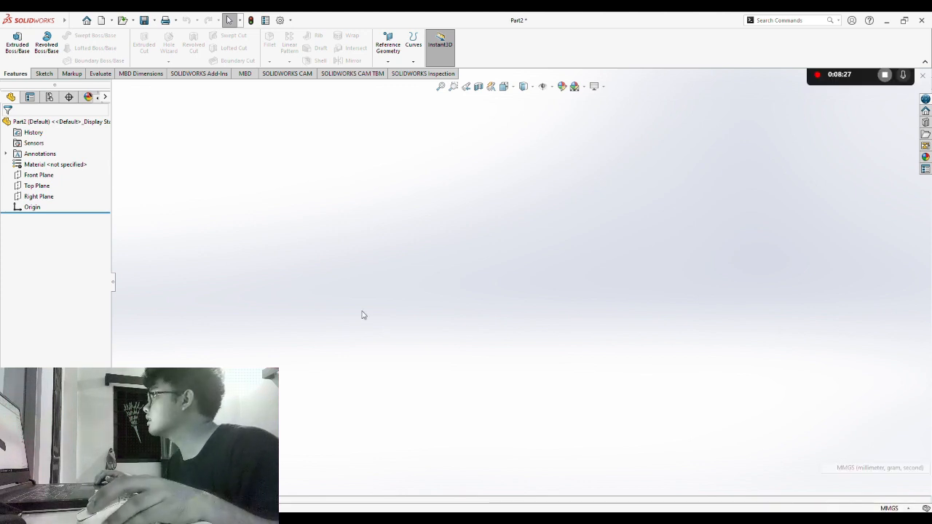
pyautogui.click(32, 178)
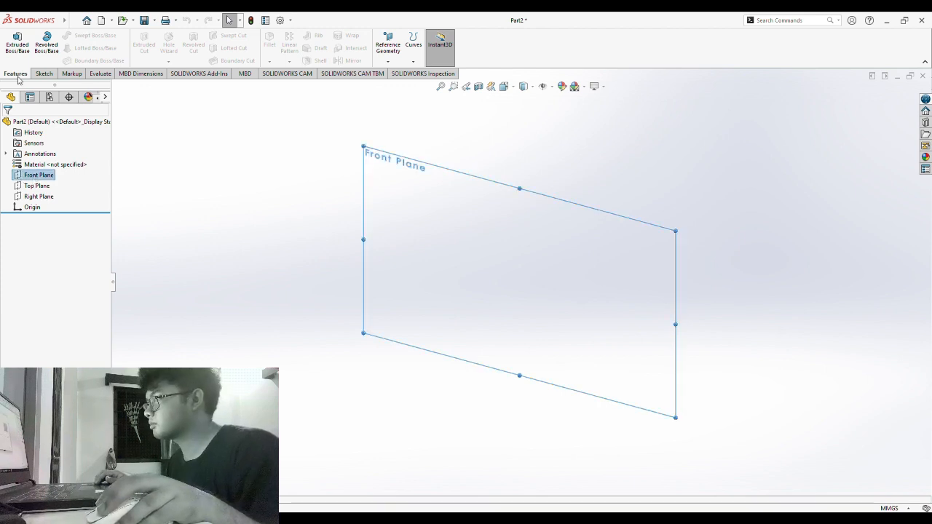
pyautogui.click(38, 163)
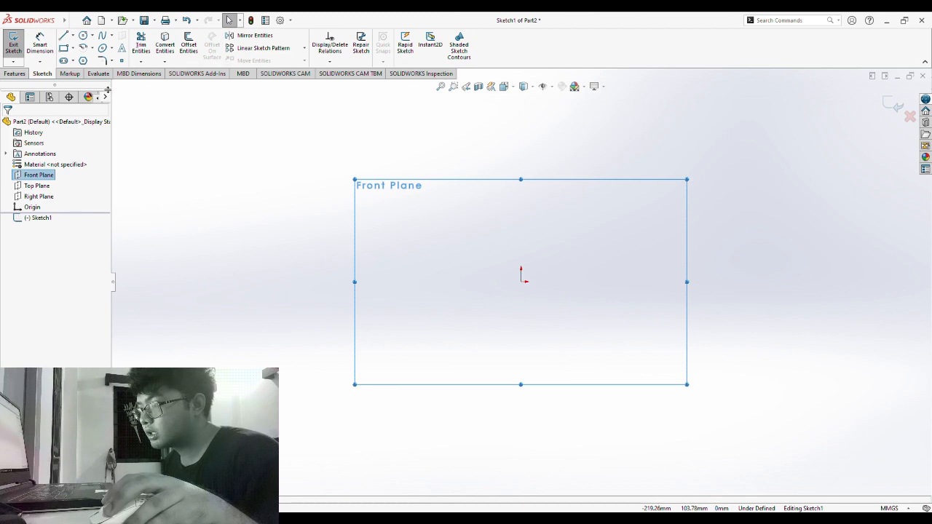
pyautogui.click(83, 61)
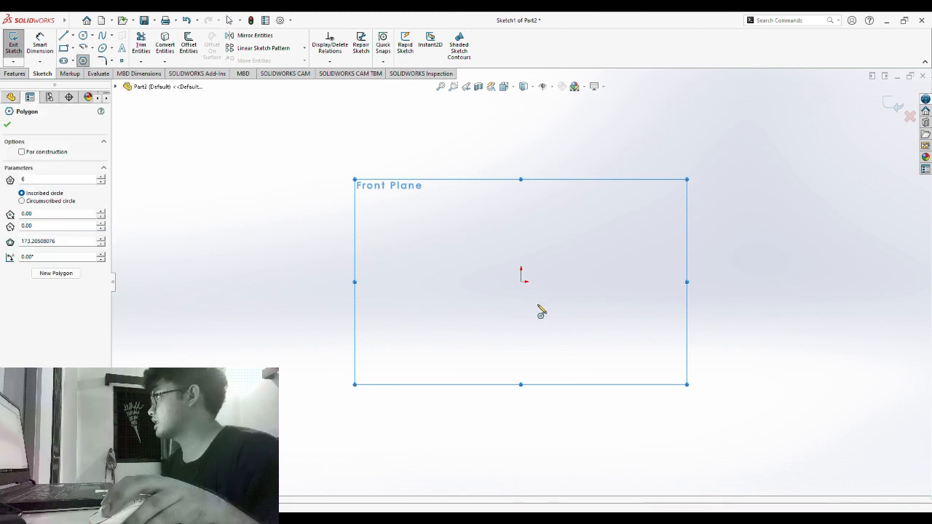
pyautogui.click(521, 282)
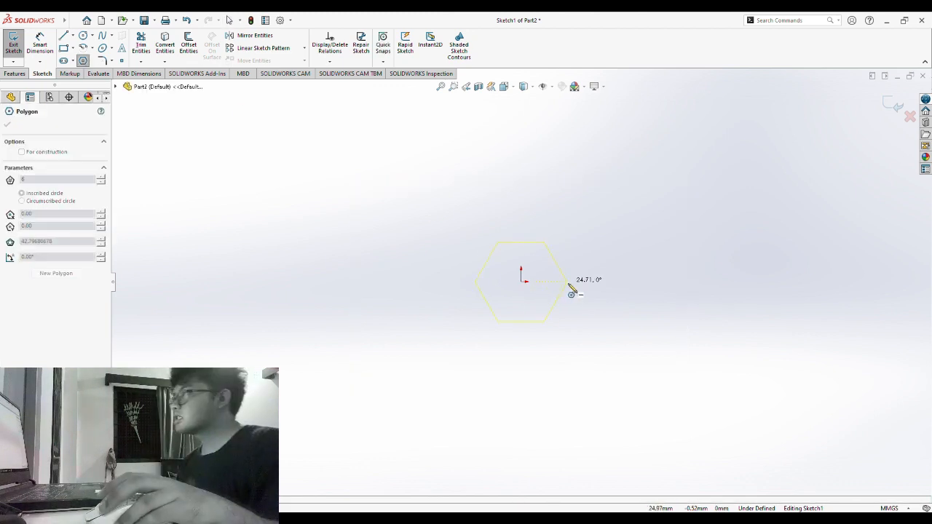
pyautogui.click(616, 283)
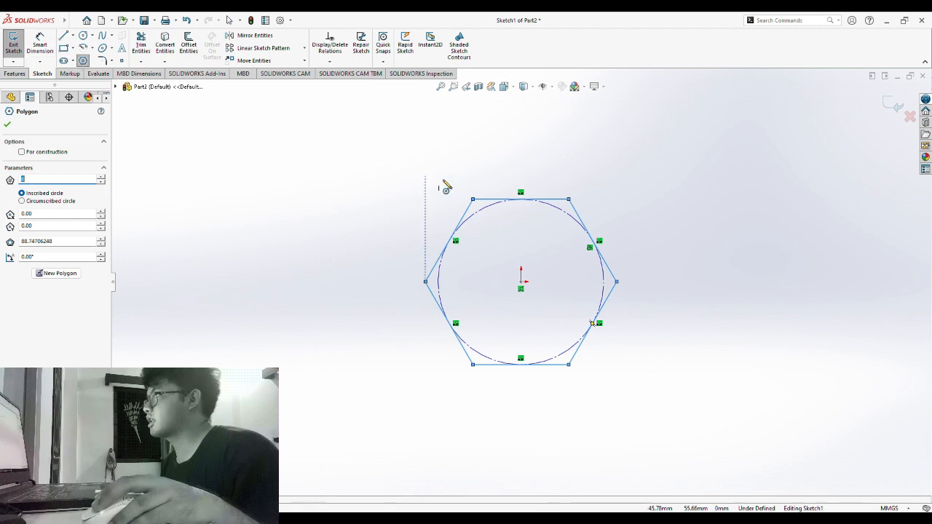
pyautogui.press('Escape')
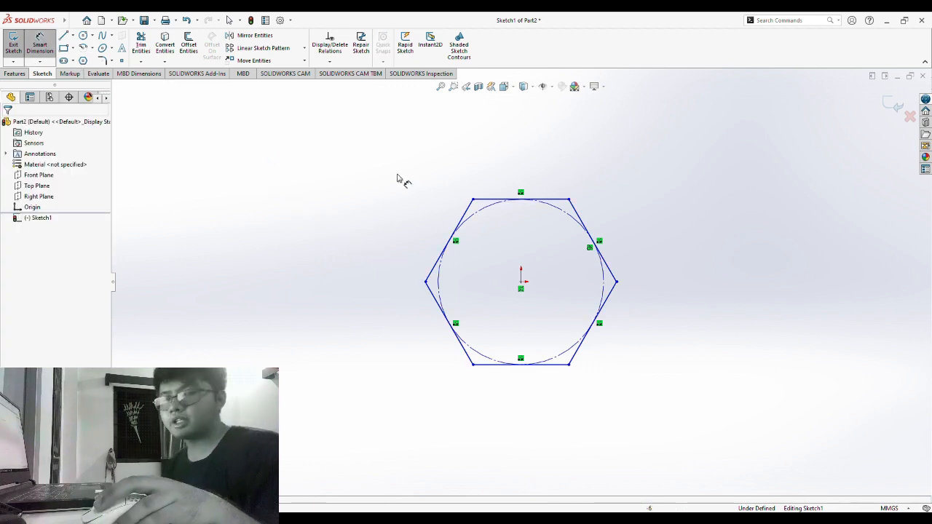
# - Dimension the hexagon to 20 mm across flats
pyautogui.moveTo(458, 226); pyautogui.dragTo(642, 142)
pyautogui.click(643, 142)
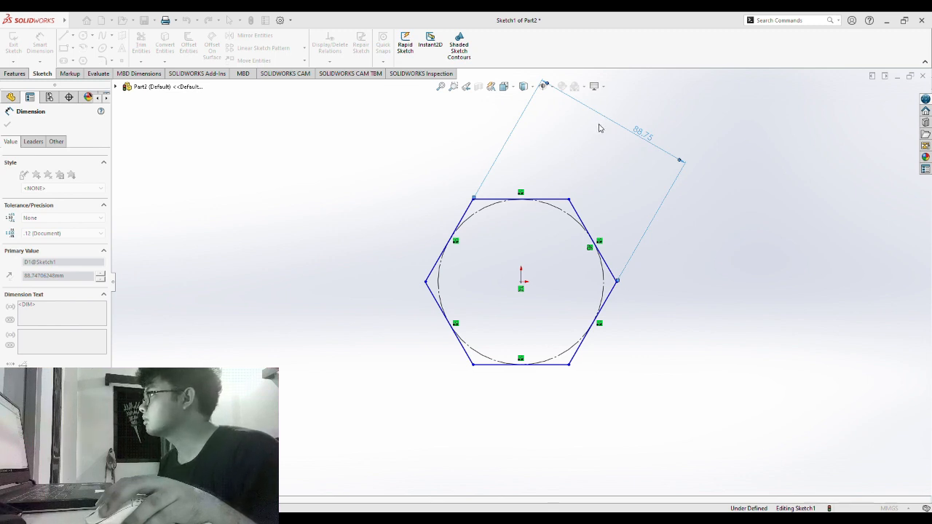
pyautogui.write('20')
pyautogui.press('Return')
pyautogui.moveTo(748, 215); pyautogui.dragTo(718, 229, button='middle')
pyautogui.click(17, 76)
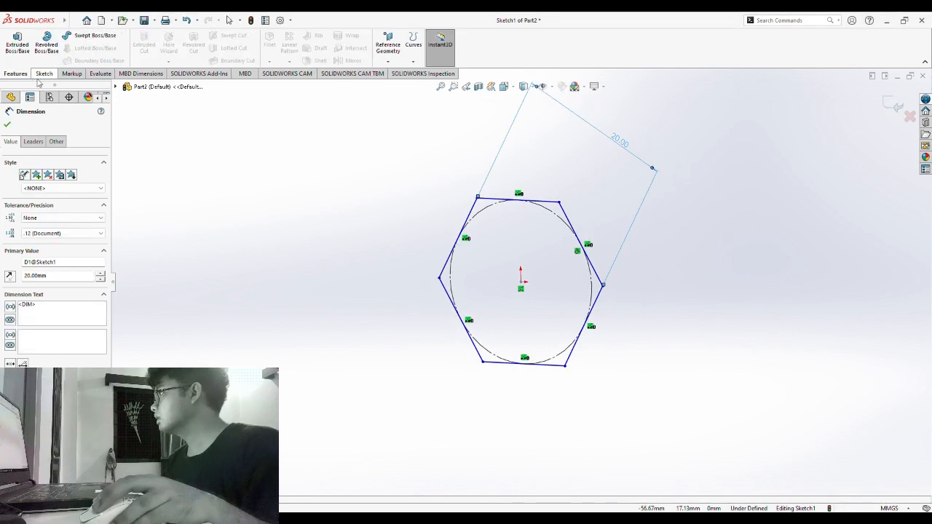
# - Extrude the hexagon Mid Plane, 9 mm deep, as Boss-Extrude1
pyautogui.click(17, 45)
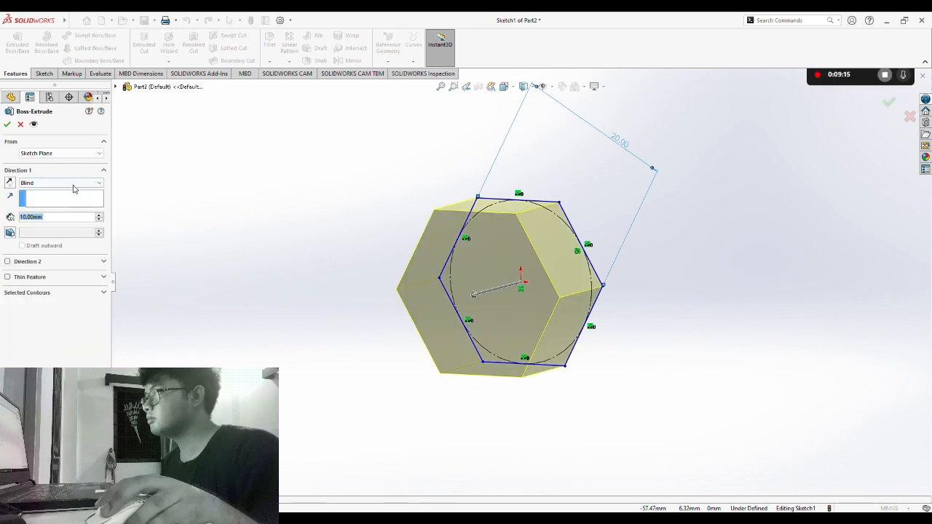
pyautogui.click(74, 185)
pyautogui.click(59, 221)
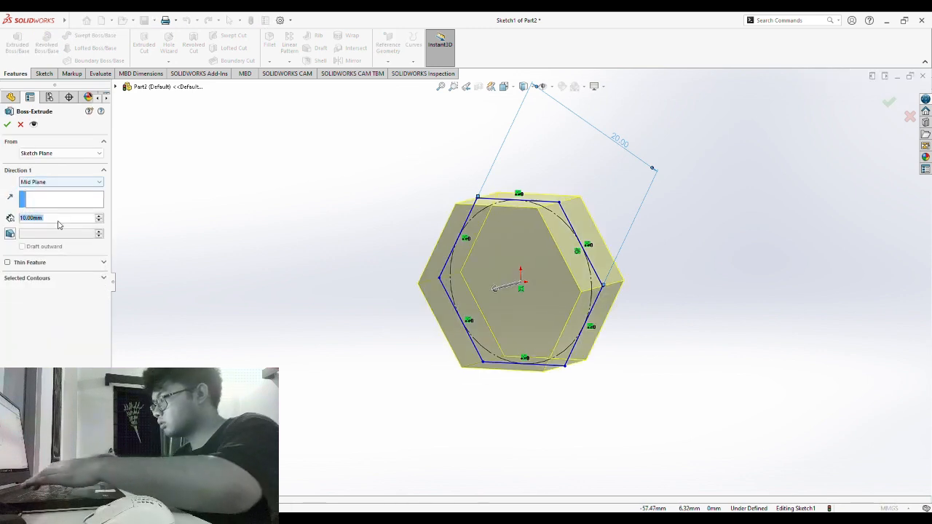
pyautogui.press('BackSpace')
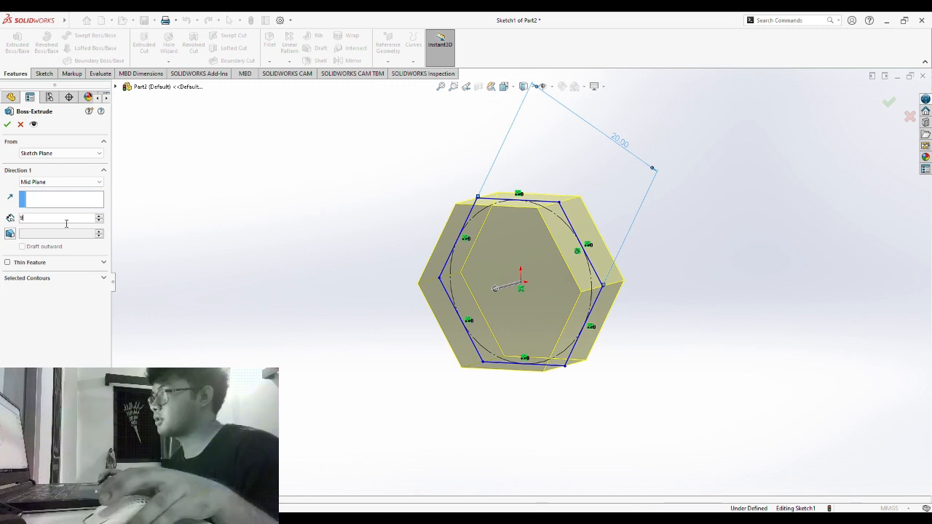
pyautogui.click(7, 126)
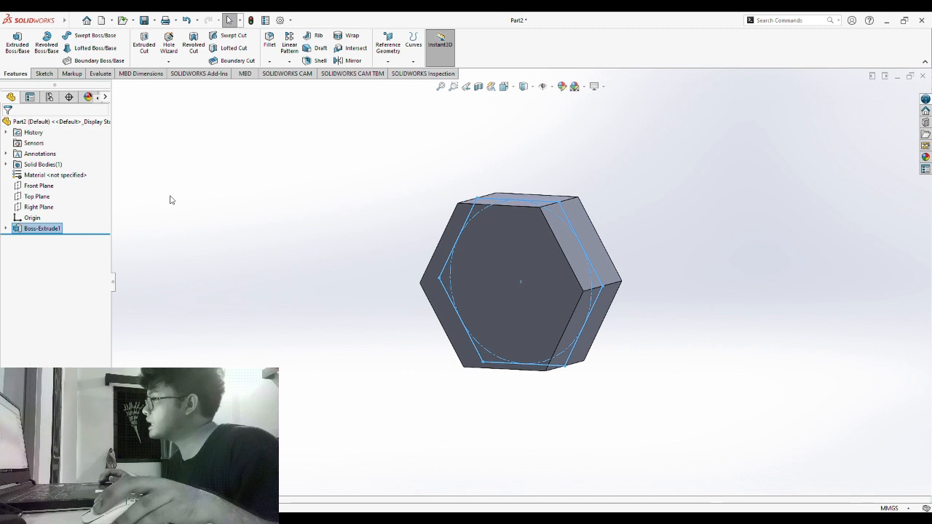
pyautogui.moveTo(290, 217); pyautogui.dragTo(258, 301, button='middle')
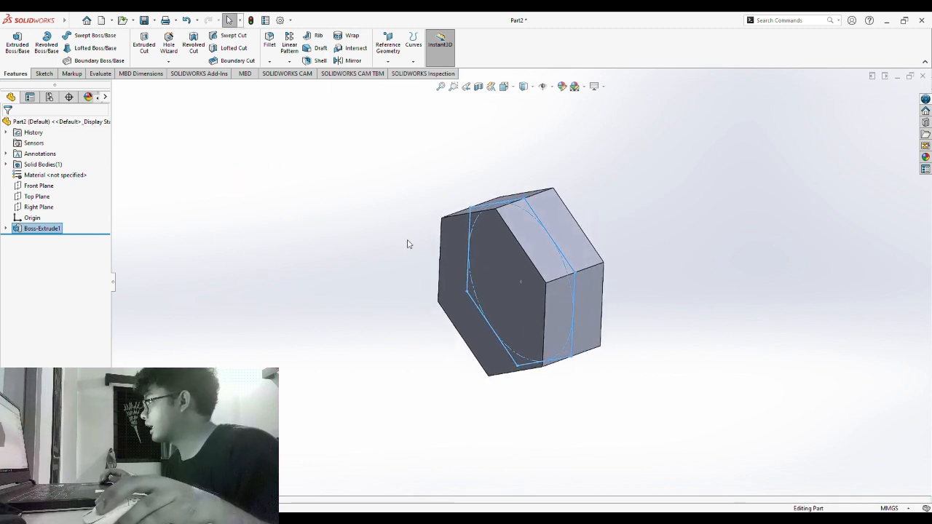
pyautogui.moveTo(348, 298); pyautogui.dragTo(473, 250, button='middle')
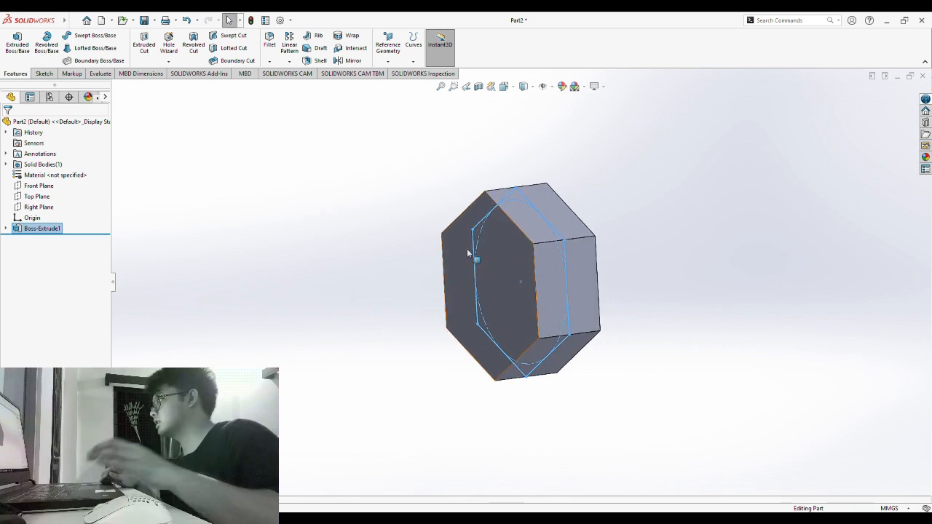
pyautogui.click(461, 244)
# - Sketch a circle on the nut's front face centred on the origin
pyautogui.moveTo(342, 244); pyautogui.dragTo(364, 255, button='middle')
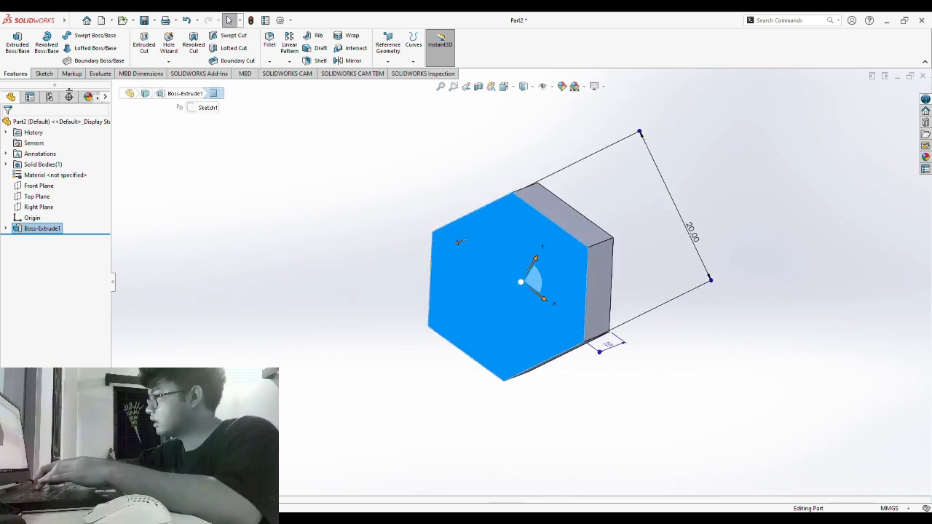
pyautogui.click(49, 74)
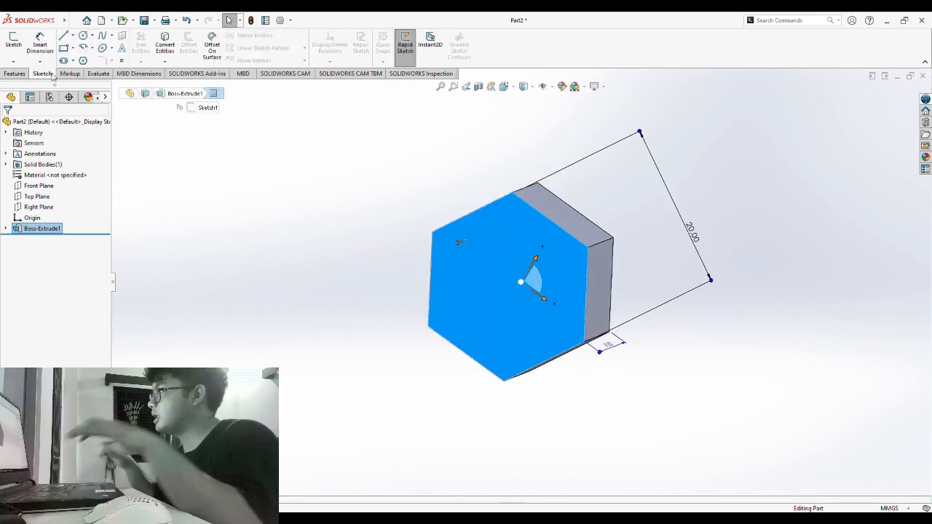
pyautogui.click(13, 47)
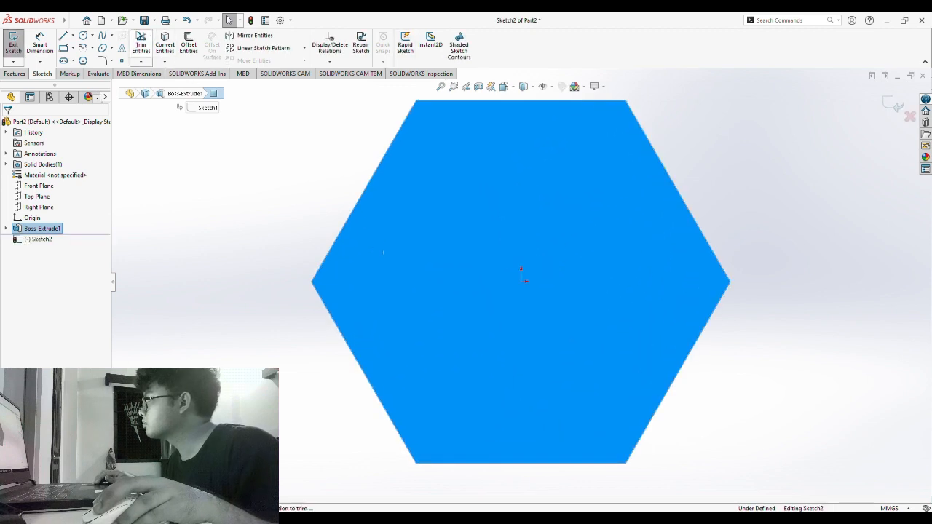
pyautogui.click(89, 36)
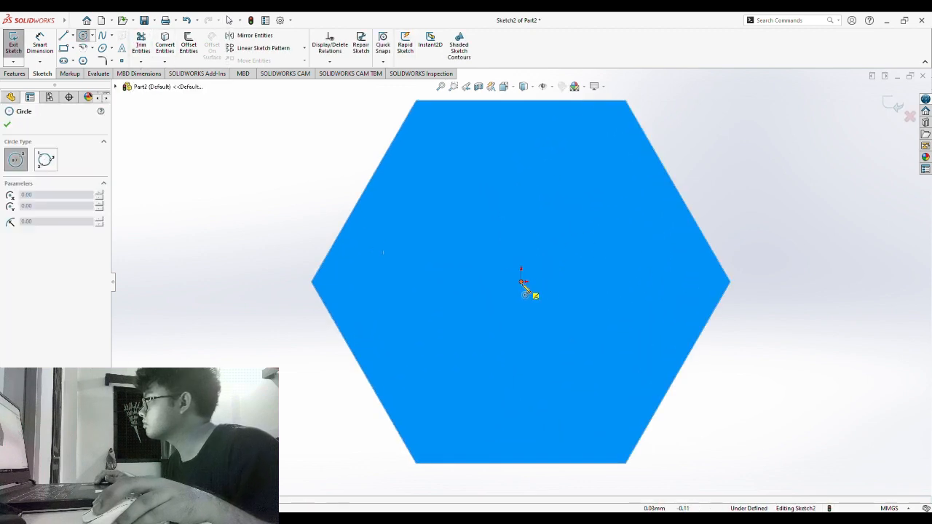
pyautogui.click(521, 282)
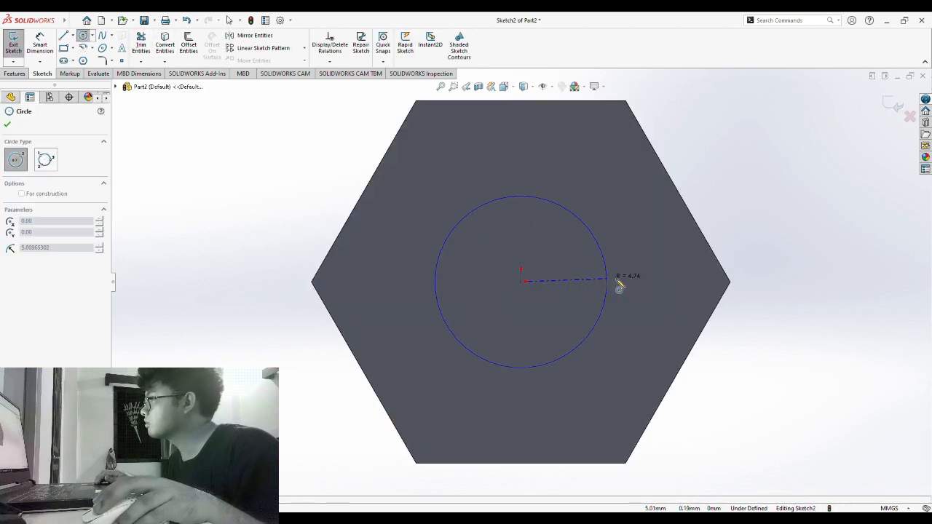
pyautogui.click(682, 289)
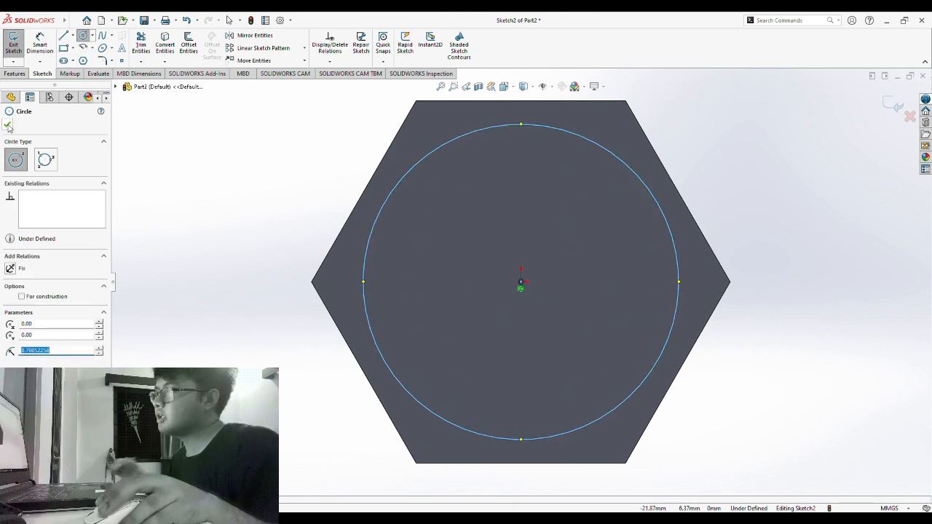
pyautogui.click(7, 126)
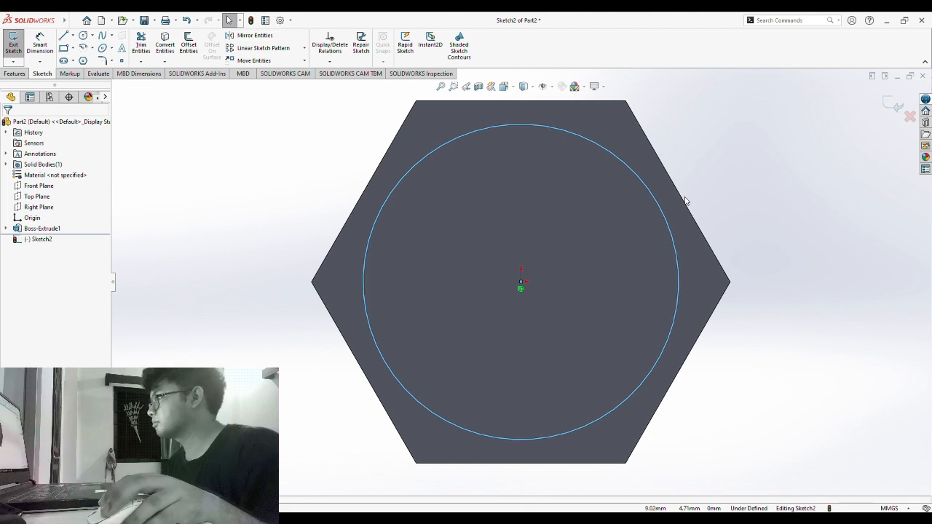
# - Make the circle tangent to a hexagon edge so Sketch2 is fully defined
pyautogui.click(670, 235)
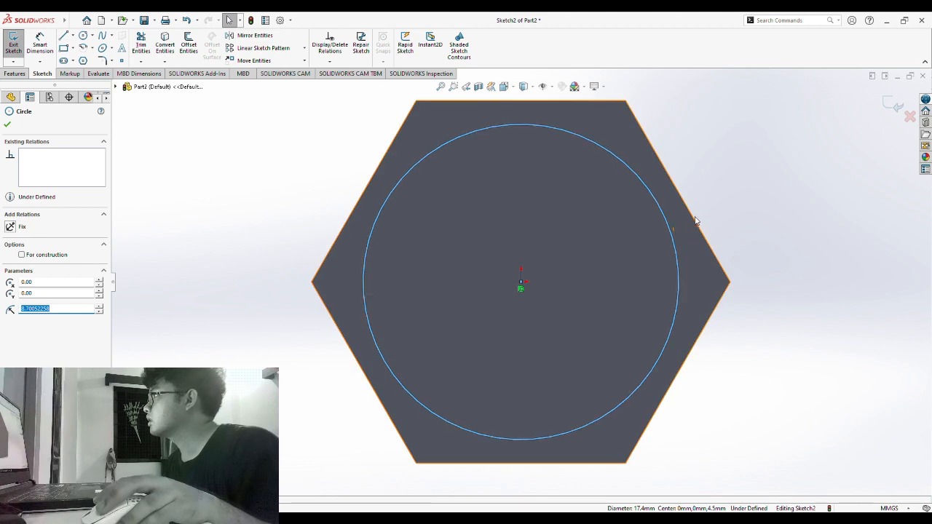
pyautogui.keyDown('ctrl'); pyautogui.click(692, 220); pyautogui.keyUp('ctrl')
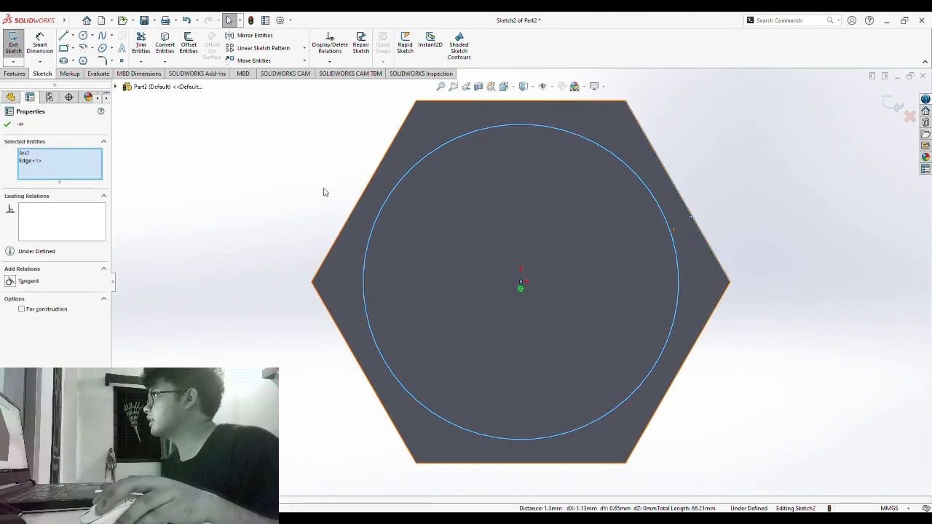
pyautogui.click(10, 282)
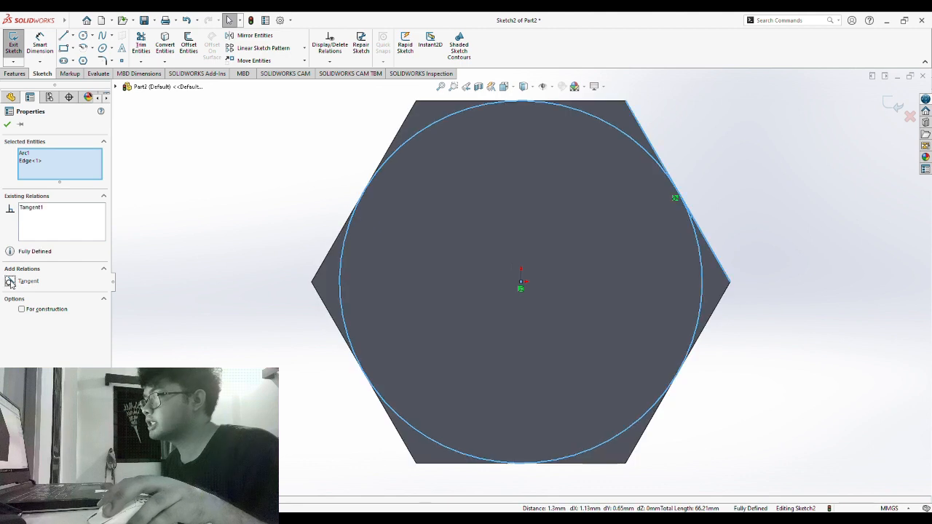
pyautogui.moveTo(231, 249); pyautogui.dragTo(185, 260, button='middle')
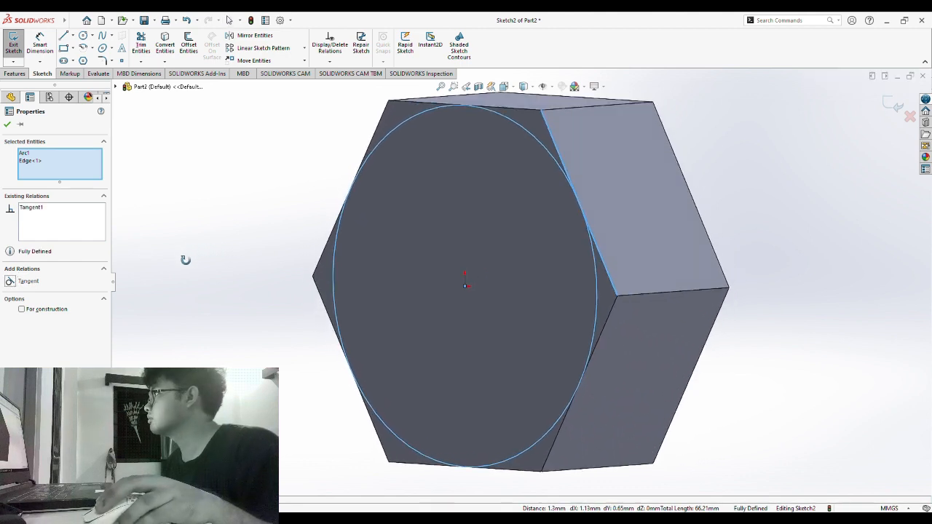
pyautogui.click(12, 74)
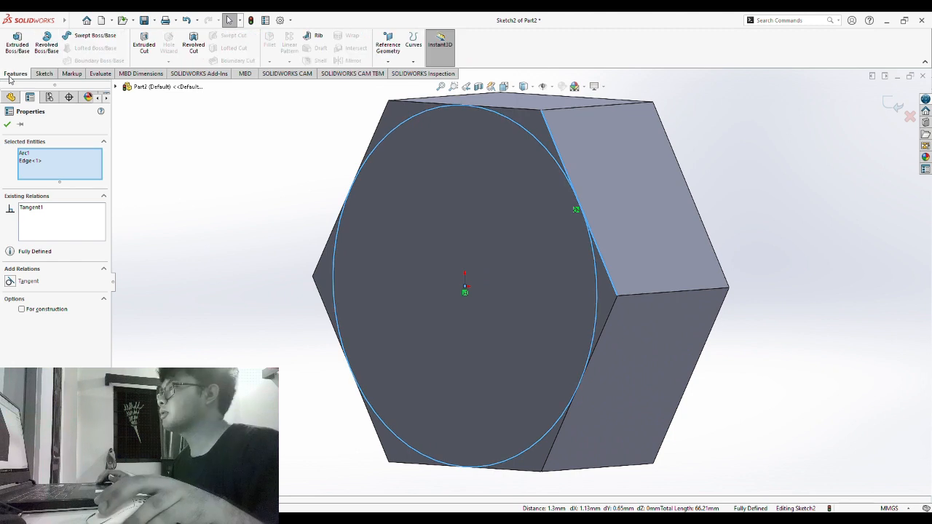
# - Create Cut-Extrude1 Through All with Flip side to cut and a 45° draft
pyautogui.click(144, 47)
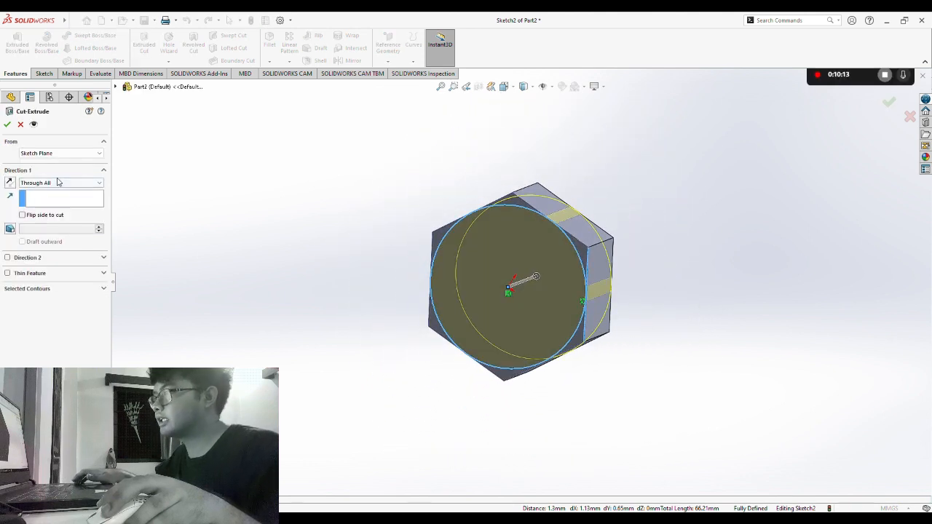
pyautogui.click(22, 216)
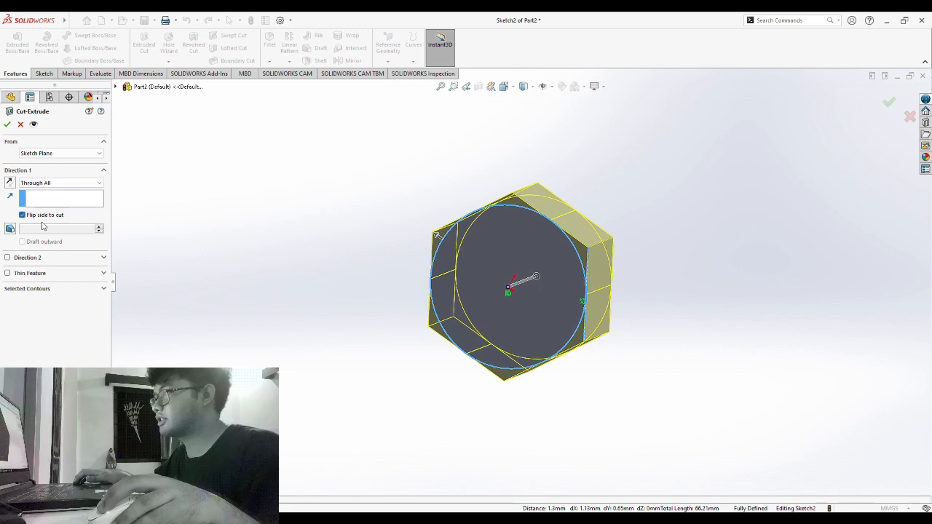
pyautogui.click(9, 230)
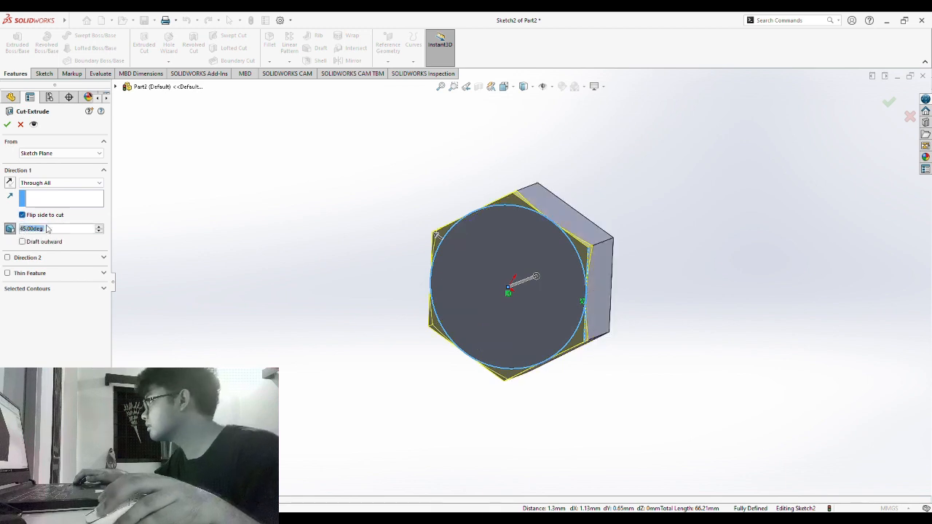
pyautogui.press('BackSpace')
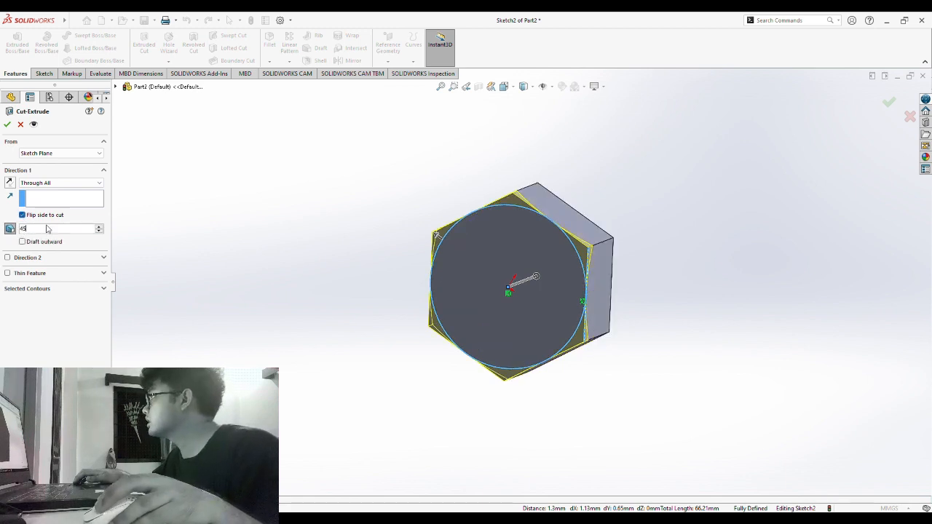
pyautogui.click(8, 125)
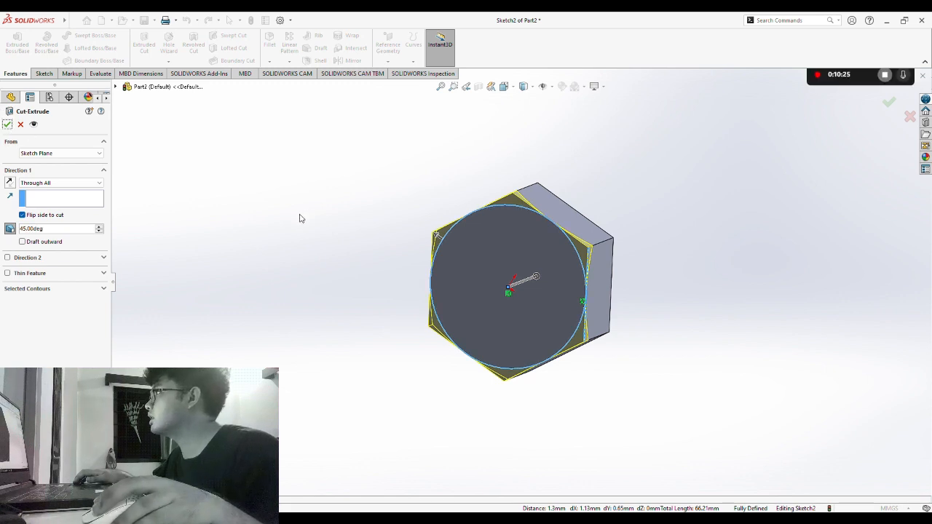
pyautogui.moveTo(299, 216); pyautogui.dragTo(258, 228, button='middle')
pyautogui.click(8, 125)
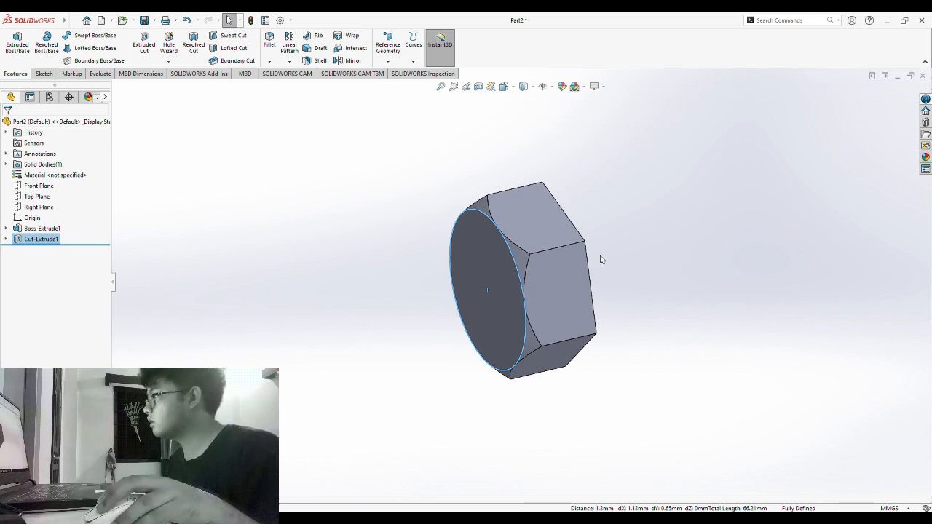
# - Mirror Cut-Extrude1 across the Front Plane to chamfer the nut's other end
pyautogui.moveTo(602, 258); pyautogui.dragTo(662, 231, button='middle')
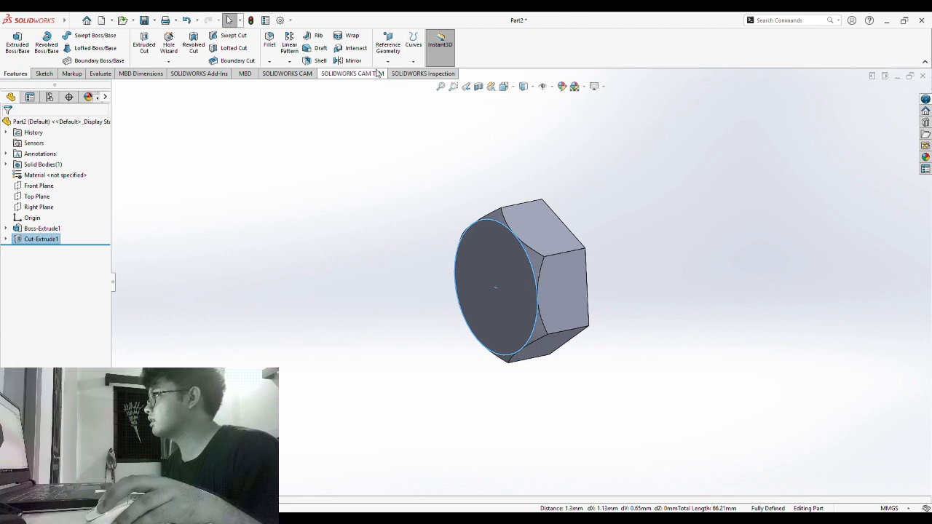
pyautogui.click(352, 61)
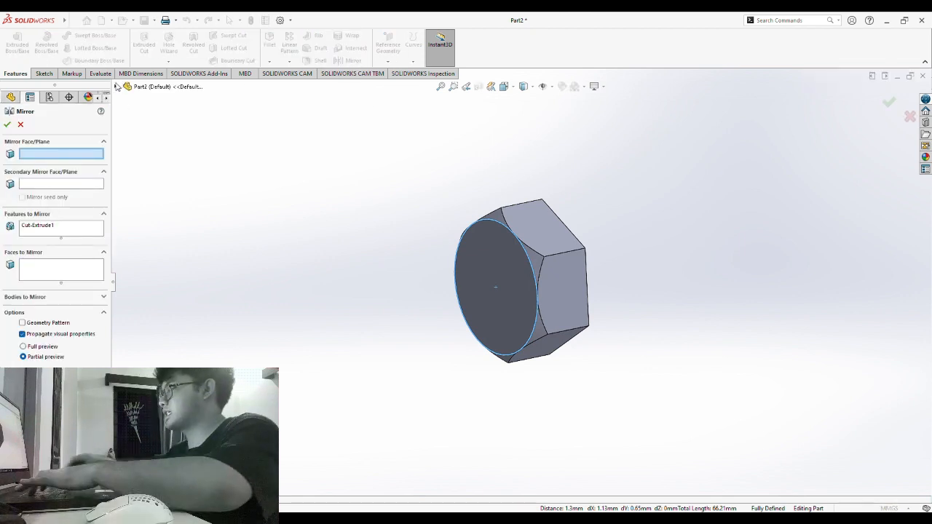
pyautogui.click(115, 87)
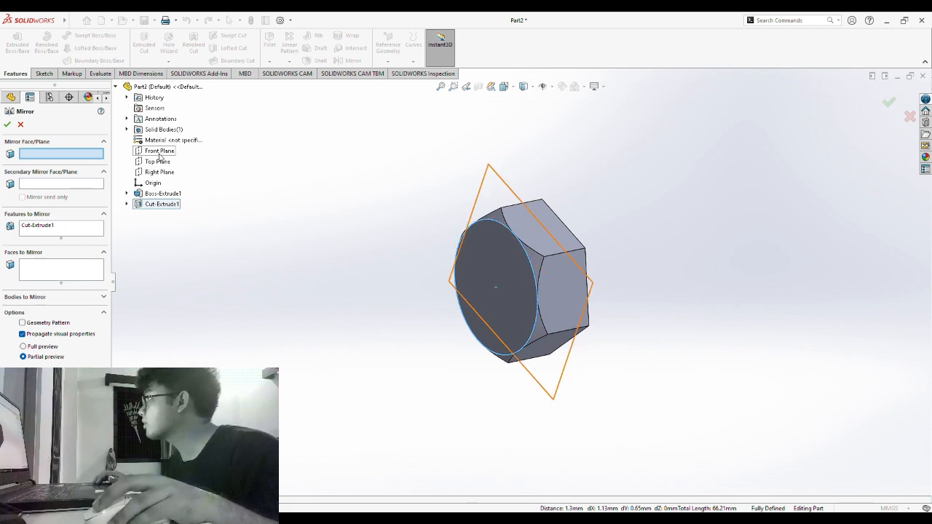
pyautogui.click(159, 150)
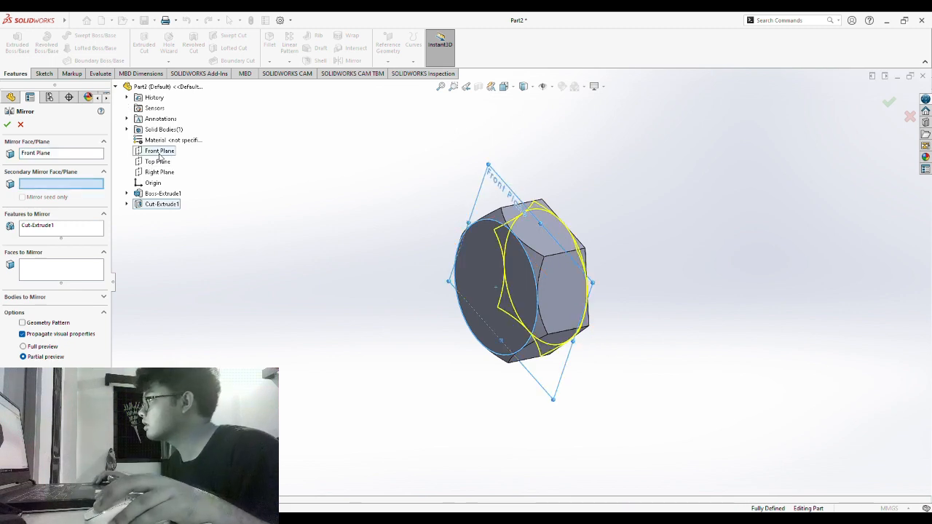
pyautogui.click(7, 125)
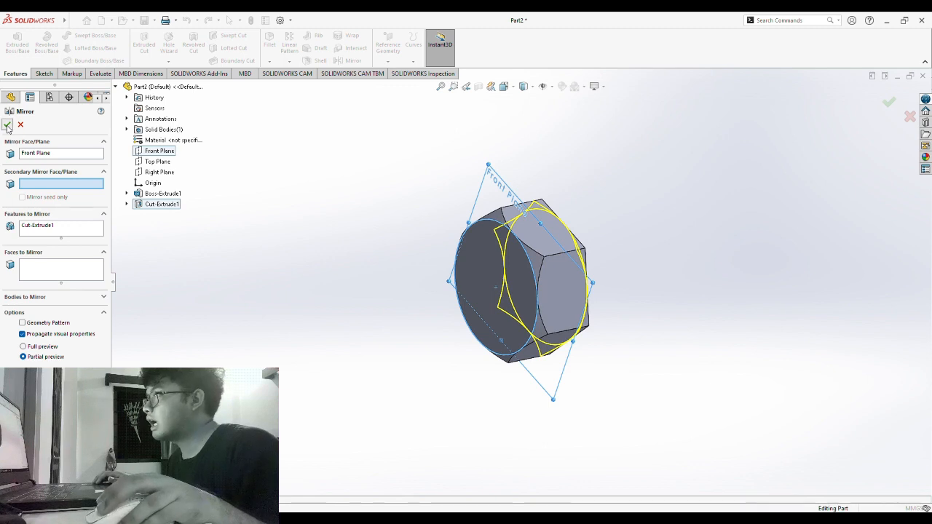
# - Orbit to inspect both chamfered ends, then select the nut's round face
pyautogui.moveTo(746, 311); pyautogui.dragTo(388, 185, button='middle')
pyautogui.moveTo(583, 405); pyautogui.dragTo(526, 194, button='middle')
pyautogui.moveTo(699, 399); pyautogui.dragTo(659, 351, button='middle')
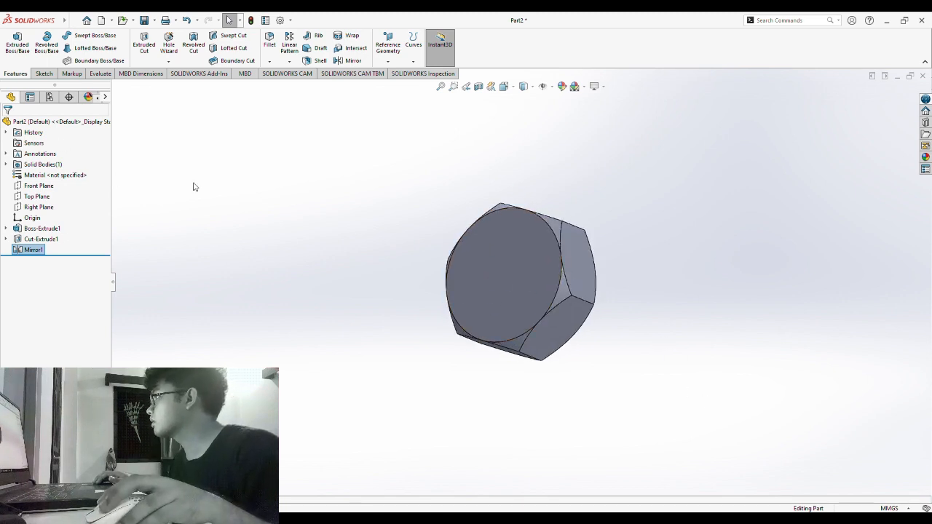
pyautogui.moveTo(204, 185); pyautogui.dragTo(271, 235, button='middle')
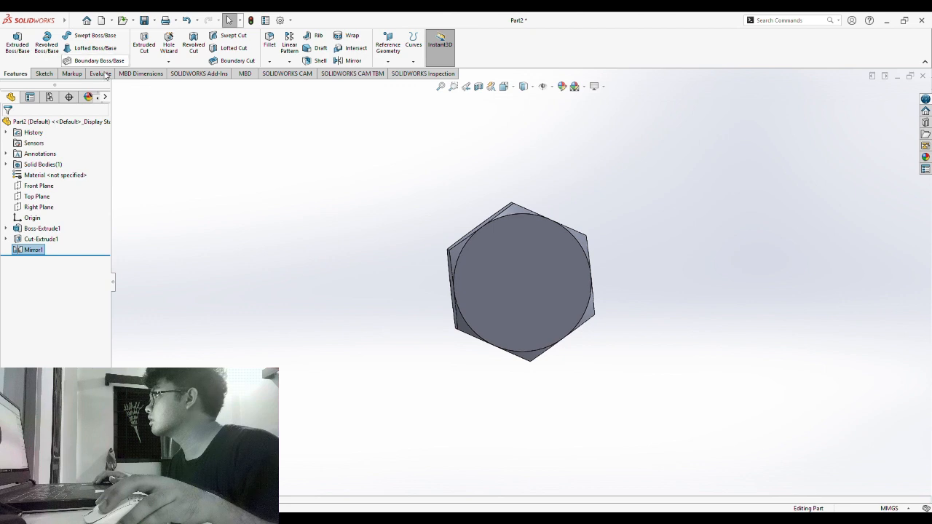
pyautogui.click(522, 285)
# - Sketch a circle centred on the origin on the nut's round face
pyautogui.click(43, 73)
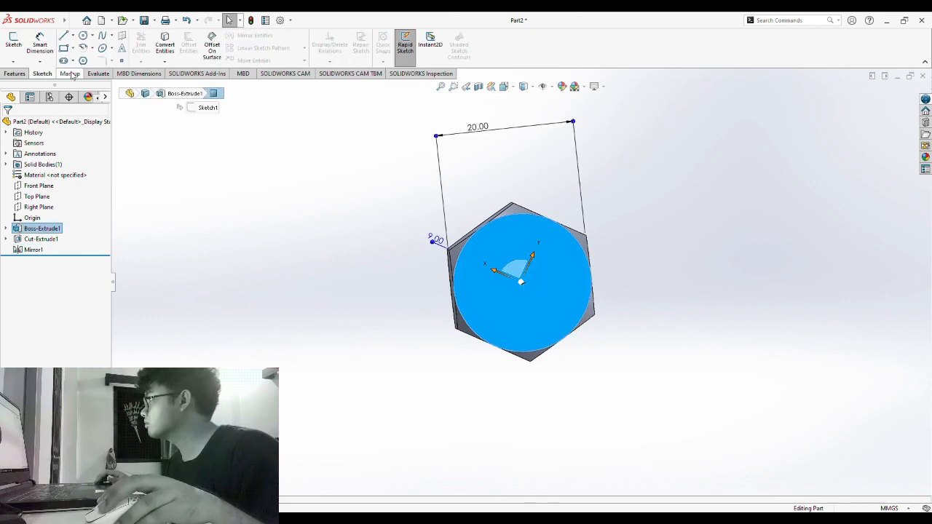
pyautogui.click(14, 44)
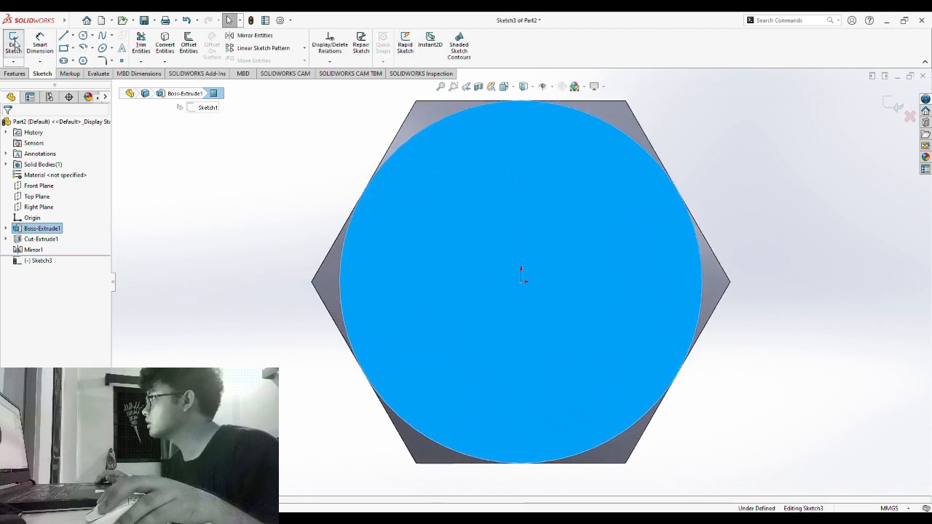
pyautogui.click(83, 36)
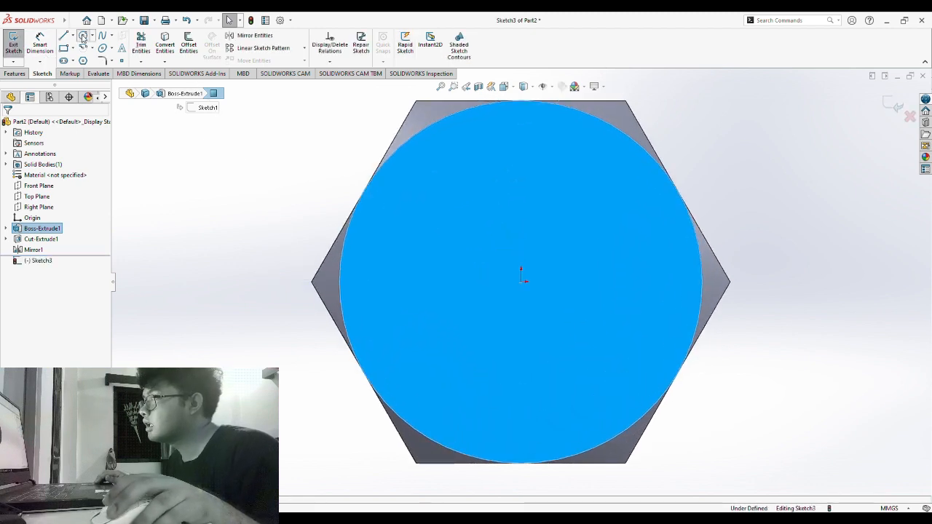
pyautogui.click(521, 282)
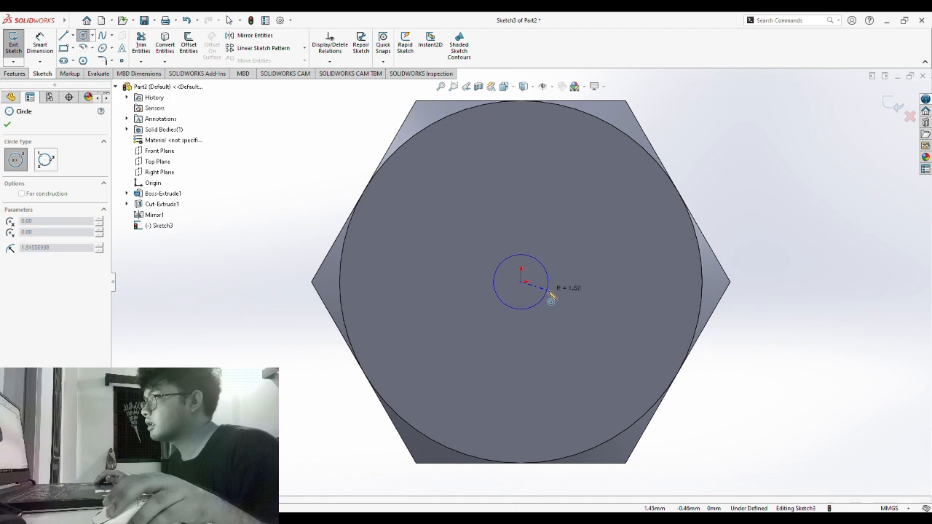
pyautogui.click(655, 290)
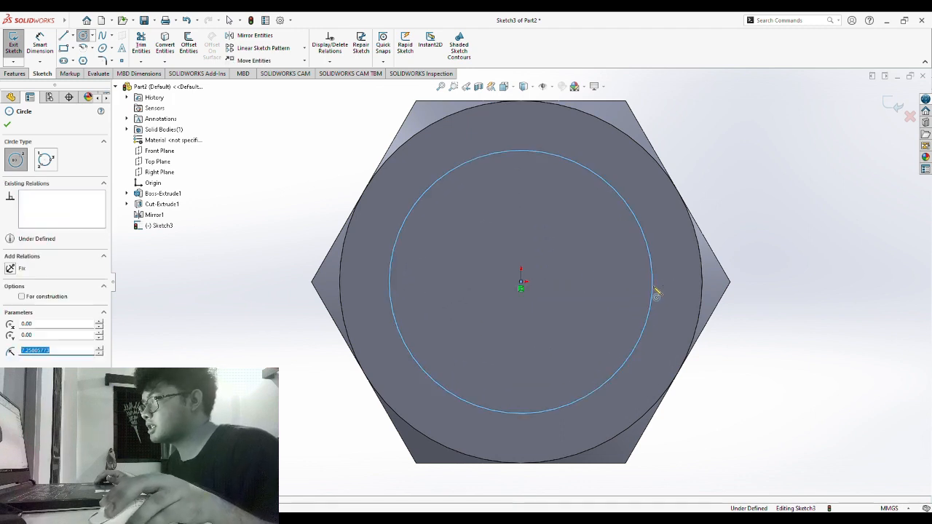
# - Dimension the circle to Ø10.38 mm and start an Extruded Cut from it
pyautogui.click(41, 40)
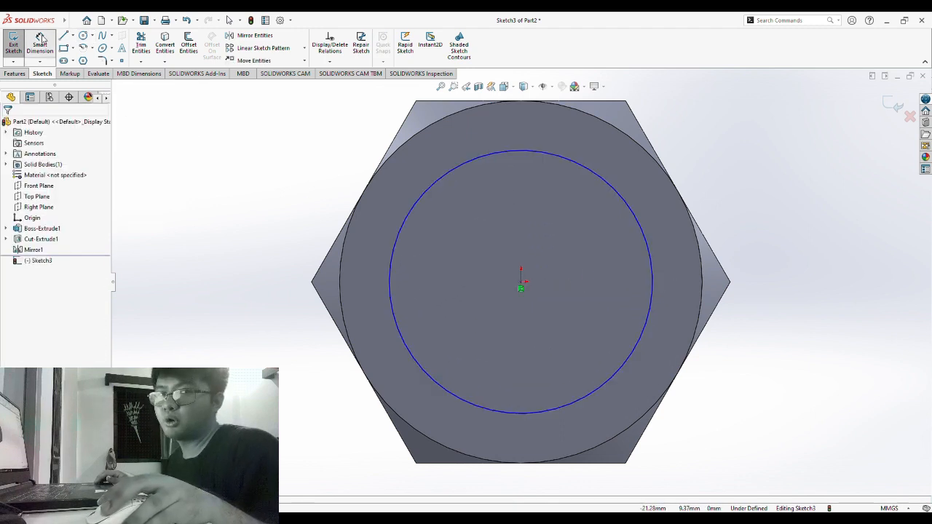
pyautogui.click(639, 219)
pyautogui.click(739, 125)
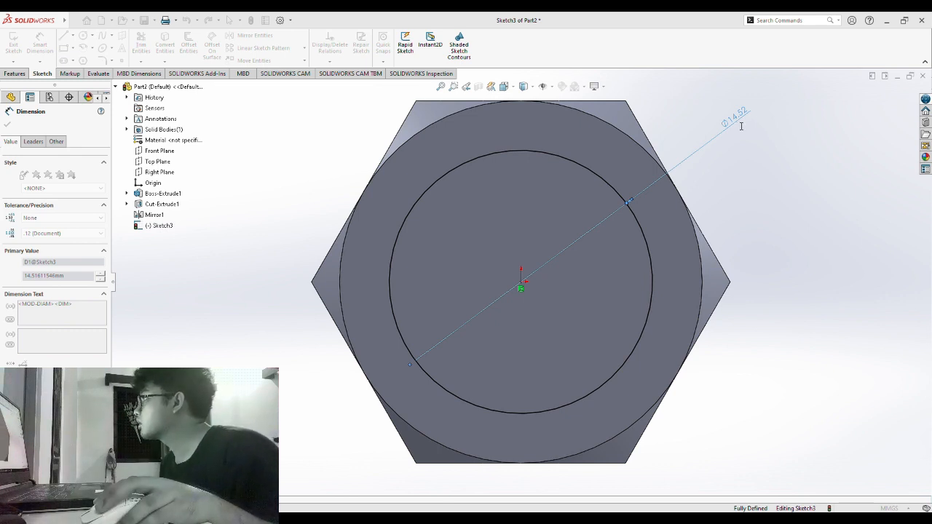
pyautogui.click(697, 113)
pyautogui.moveTo(775, 207); pyautogui.dragTo(759, 224, button='middle')
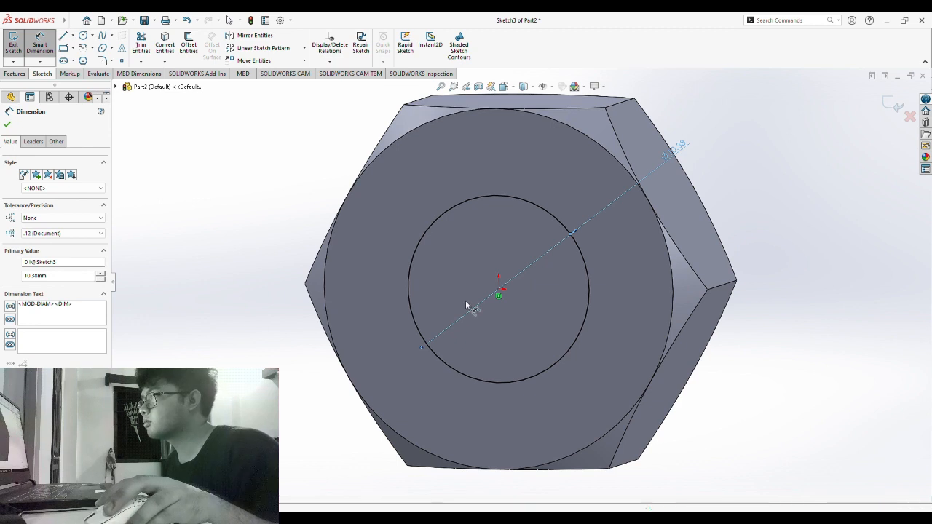
pyautogui.click(19, 76)
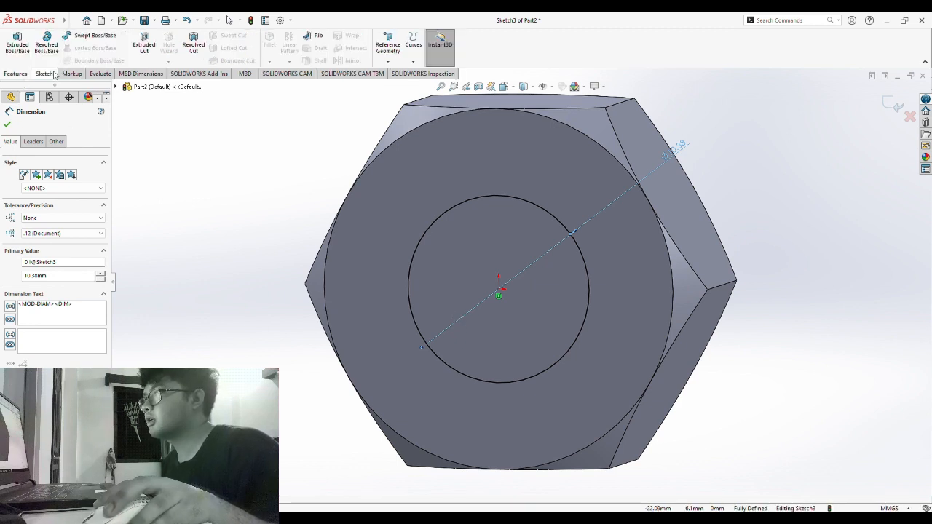
pyautogui.click(143, 47)
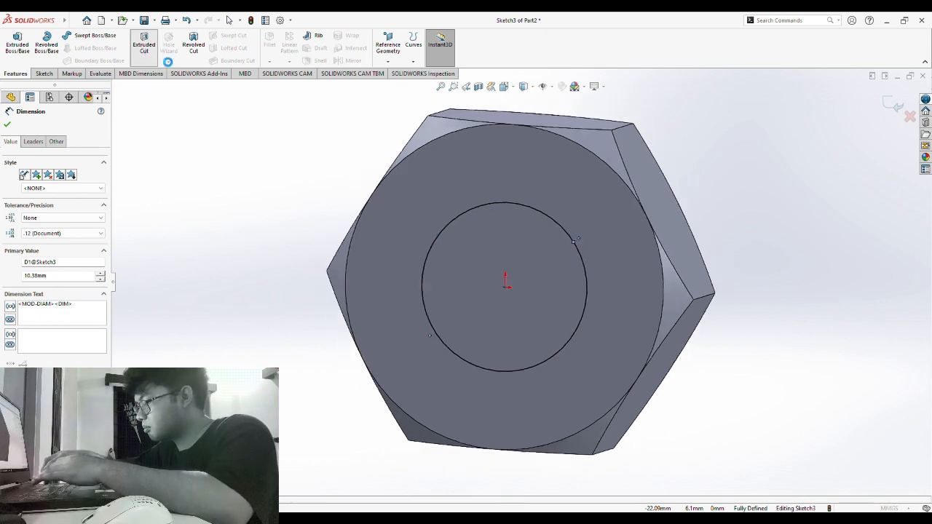
# - Cut the Ø10.38 mm hole Through All, then inspect both hole faces
pyautogui.moveTo(747, 281); pyautogui.dragTo(686, 311, button='middle')
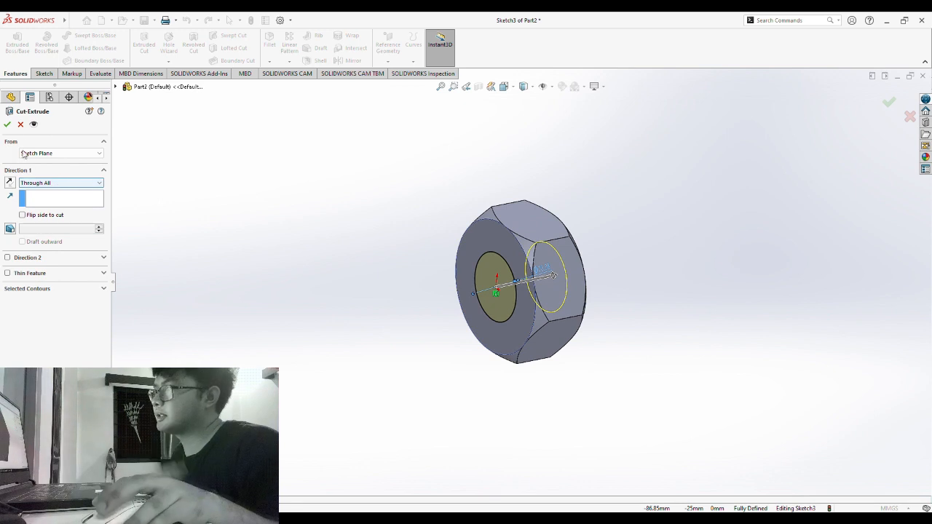
pyautogui.click(9, 127)
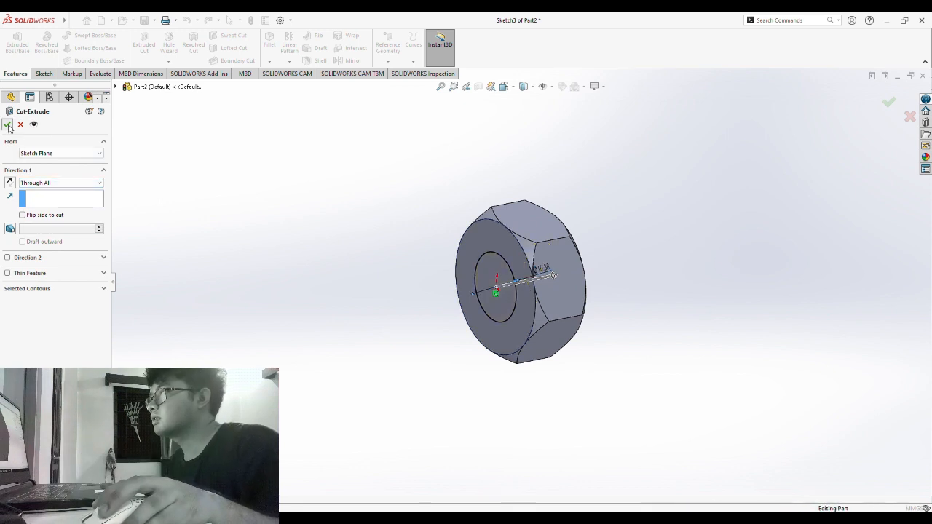
pyautogui.moveTo(245, 241); pyautogui.dragTo(445, 208, button='middle')
pyautogui.moveTo(643, 422); pyautogui.dragTo(437, 329, button='middle')
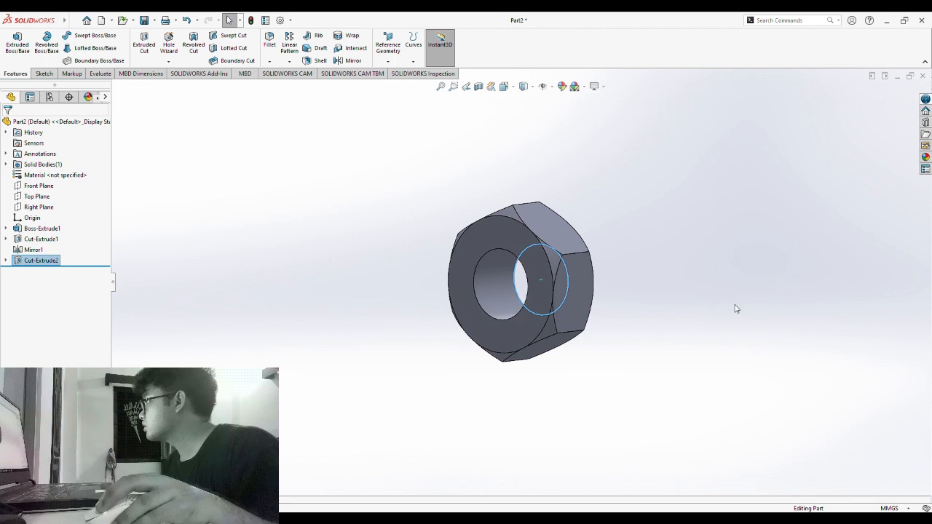
pyautogui.moveTo(734, 308); pyautogui.dragTo(636, 309, button='middle')
pyautogui.press('Escape')
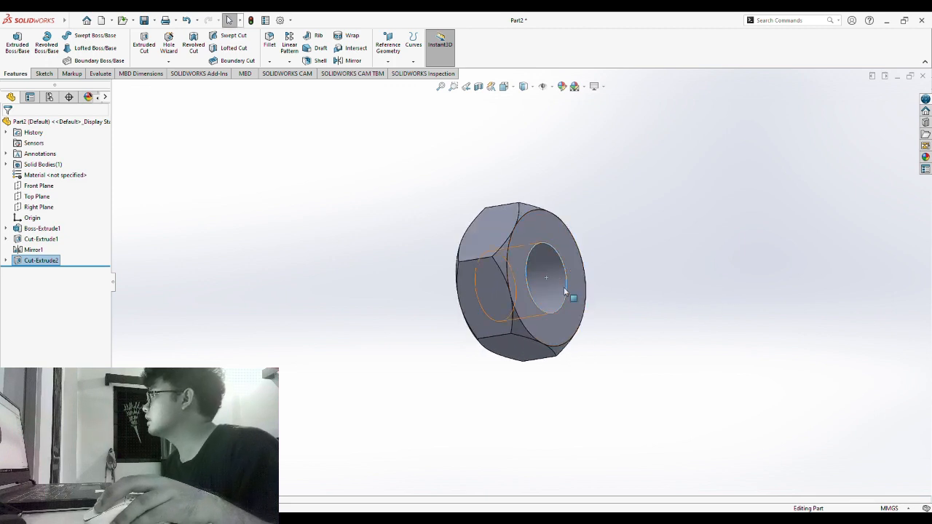
pyautogui.scroll(-4, 575, 295)
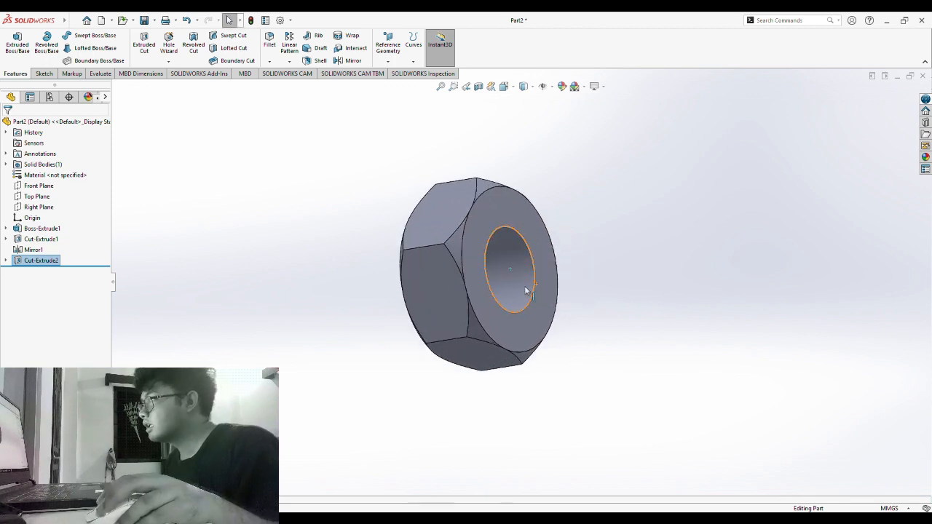
pyautogui.moveTo(243, 236); pyautogui.dragTo(318, 260)
pyautogui.moveTo(318, 260); pyautogui.dragTo(378, 263, button='middle')
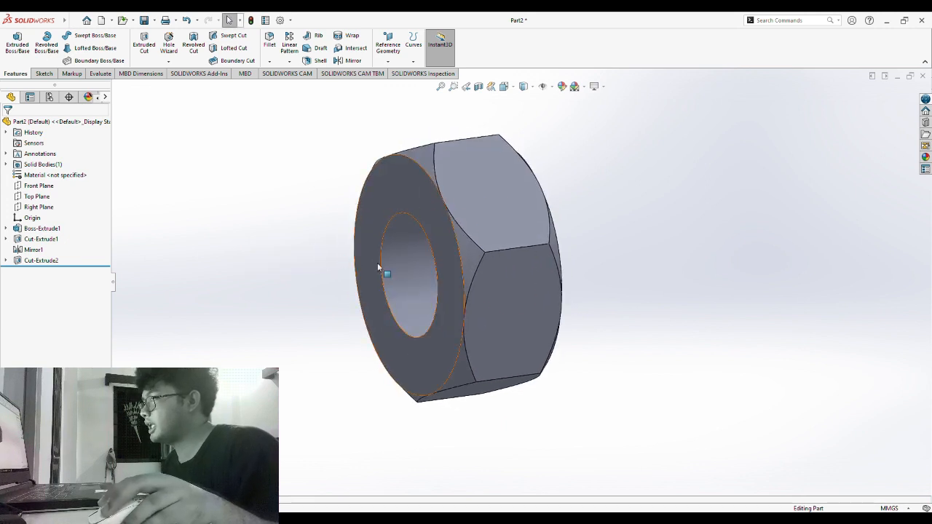
# - Chamfer both bore edges at 0.5 mm and 45°
pyautogui.click(383, 269)
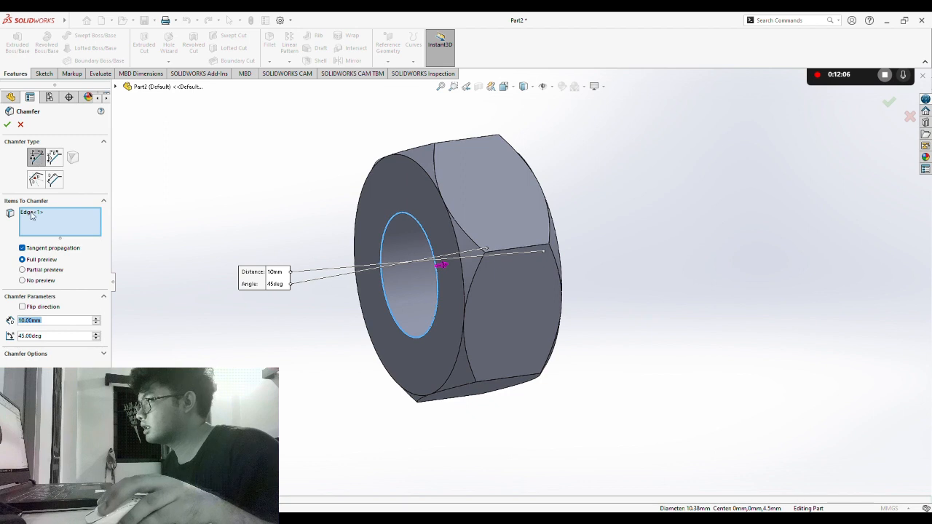
pyautogui.click(59, 322)
pyautogui.press('BackSpace')
pyautogui.press('BackSpace')
pyautogui.press('BackSpace')
pyautogui.press('BackSpace')
pyautogui.press('BackSpace')
pyautogui.press('BackSpace')
pyautogui.press('BackSpace')
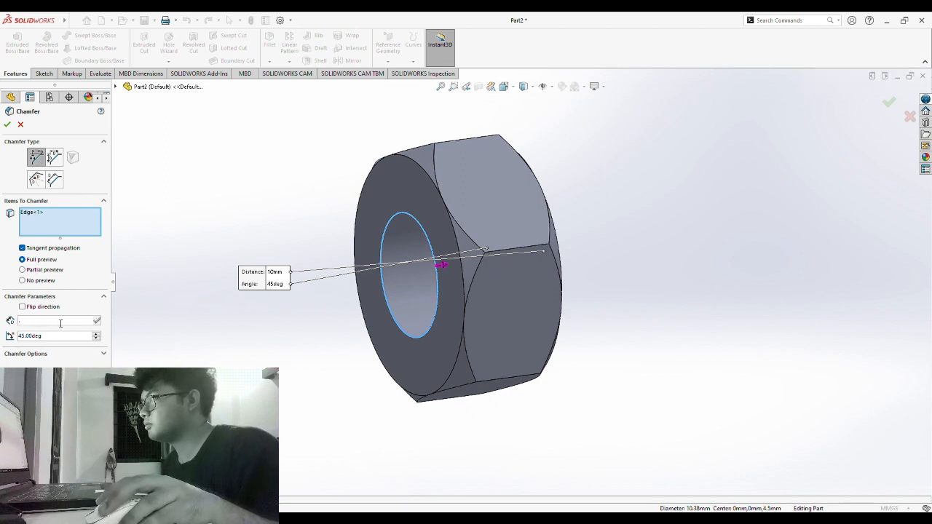
pyautogui.write('.5')
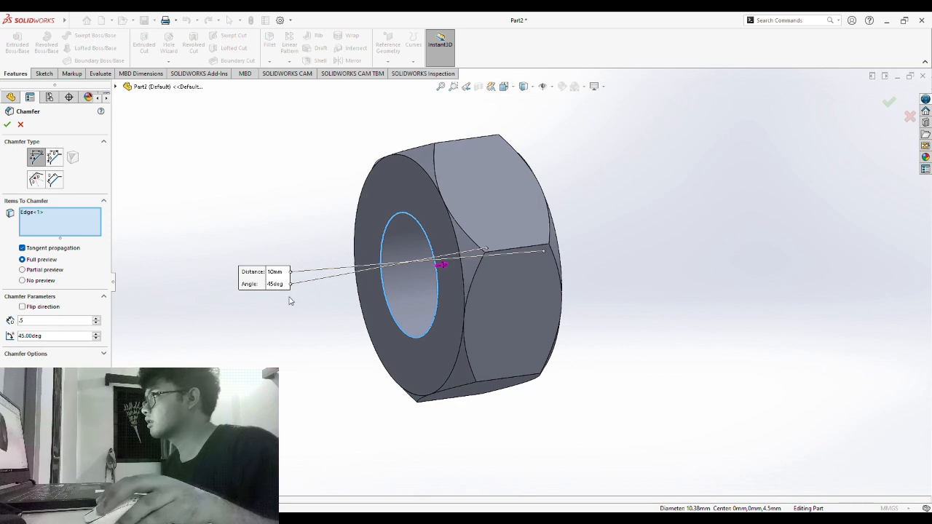
pyautogui.moveTo(261, 346); pyautogui.dragTo(302, 371, button='middle')
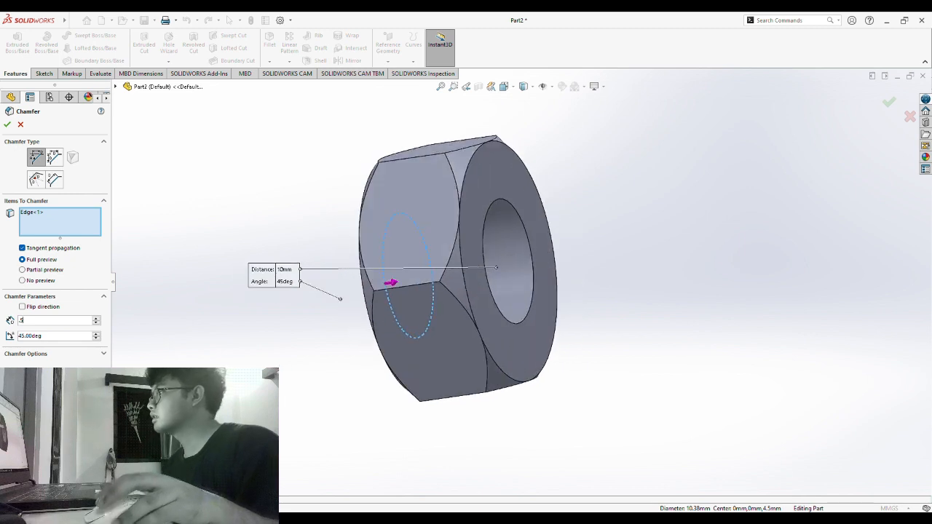
pyautogui.click(525, 316)
pyautogui.click(525, 317)
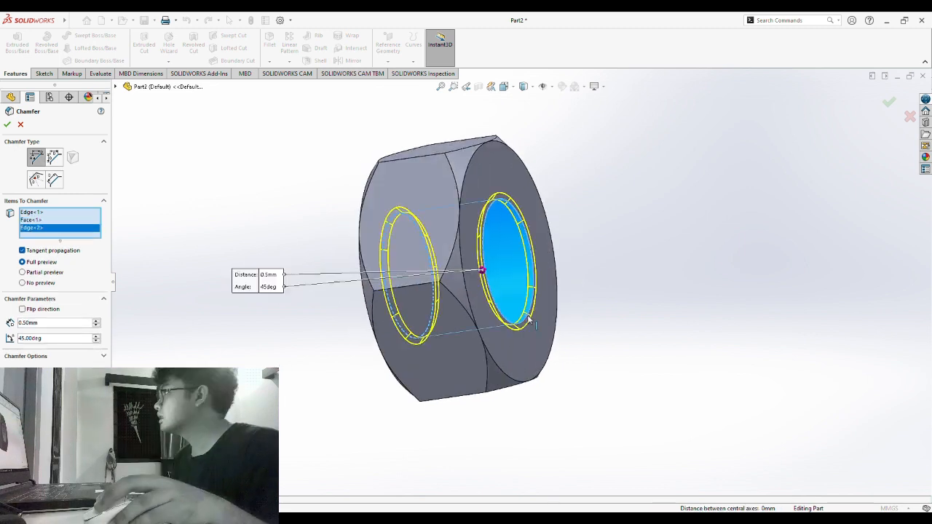
pyautogui.moveTo(266, 382); pyautogui.dragTo(311, 294, button='middle')
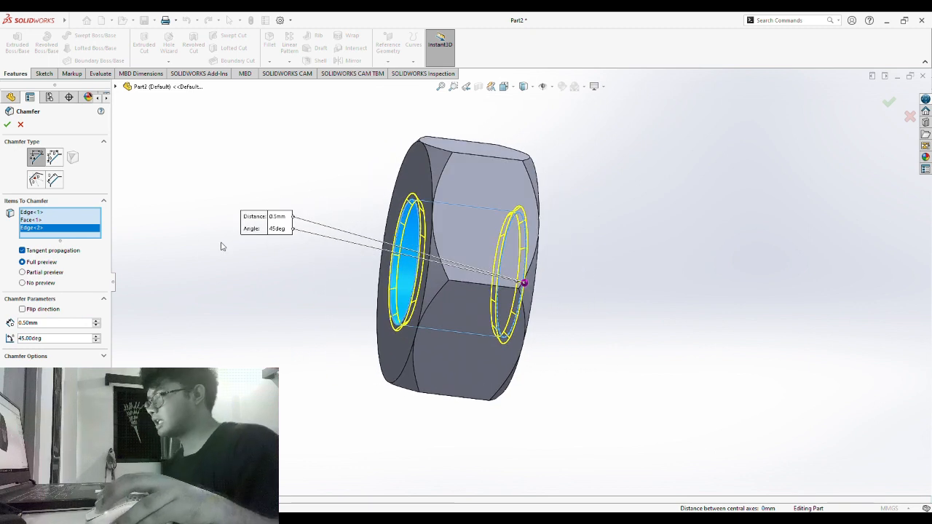
pyautogui.click(8, 127)
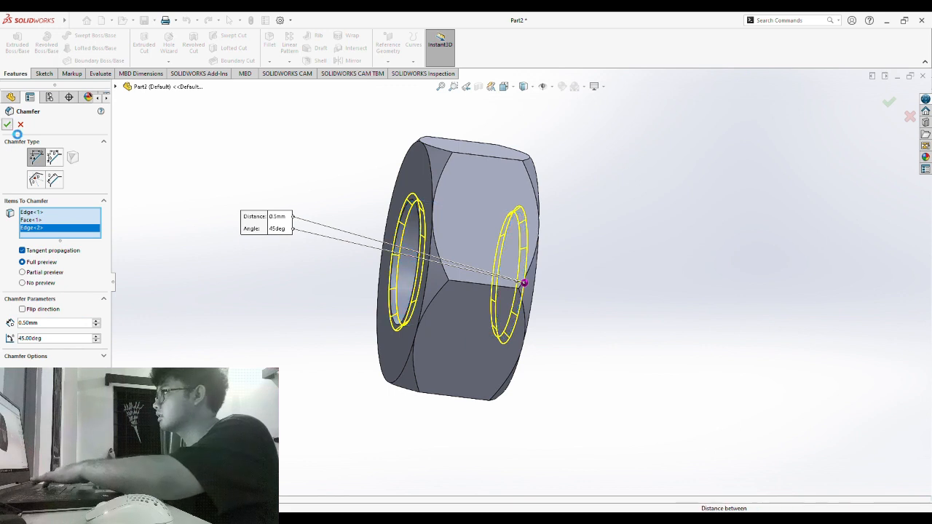
# - Orbit the chamfered nut to view its opposite hole face
pyautogui.moveTo(254, 260); pyautogui.dragTo(370, 307, button='middle')
pyautogui.moveTo(666, 424); pyautogui.dragTo(635, 425, button='middle')
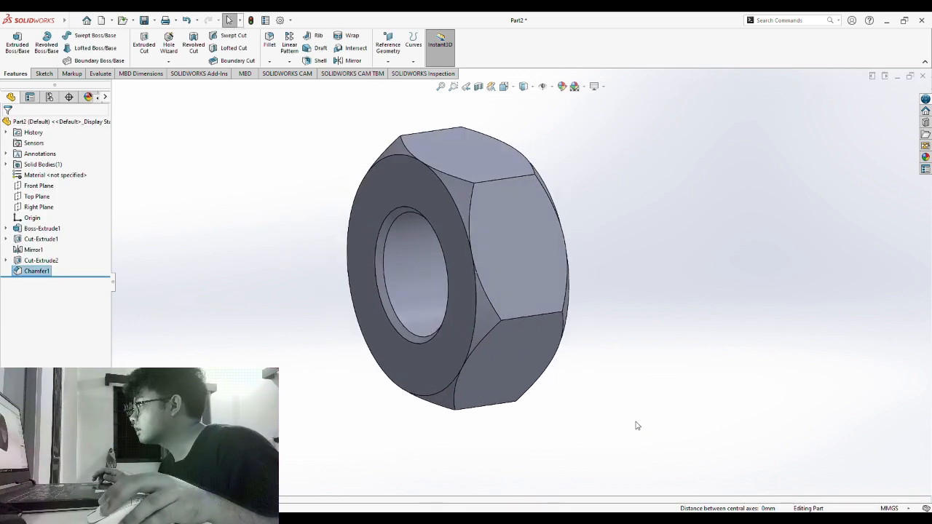
pyautogui.moveTo(689, 294); pyautogui.dragTo(440, 399, button='middle')
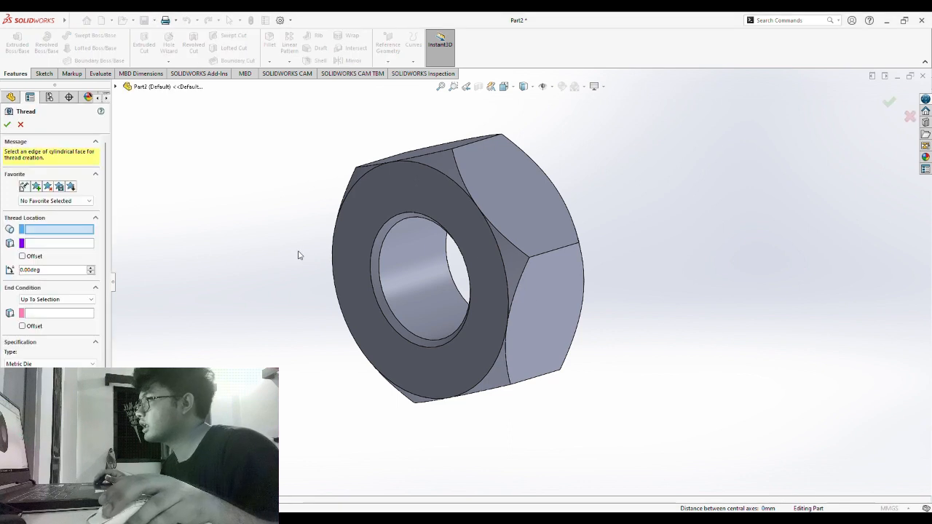
# - Set the M12x1.5 thread to start at the bore's near edge and end at its far edge
pyautogui.click(50, 231)
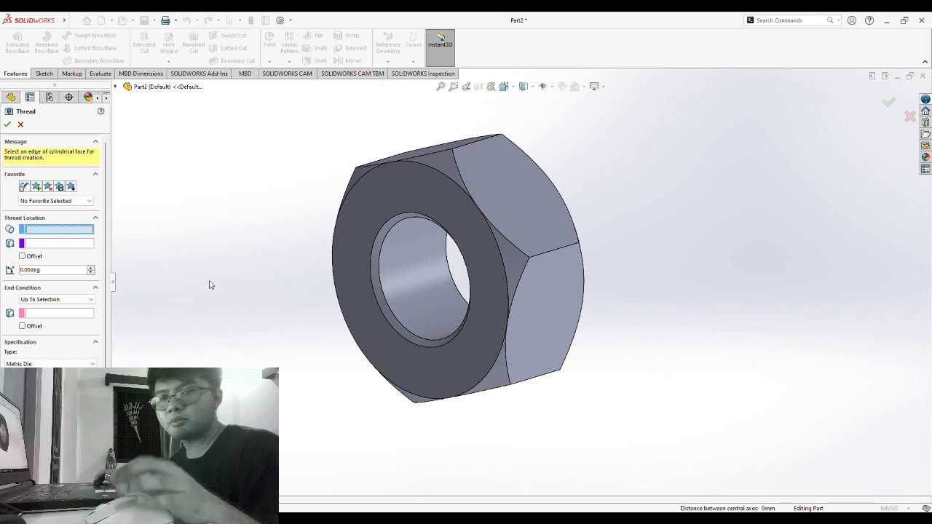
pyautogui.moveTo(209, 285); pyautogui.dragTo(218, 335, button='middle')
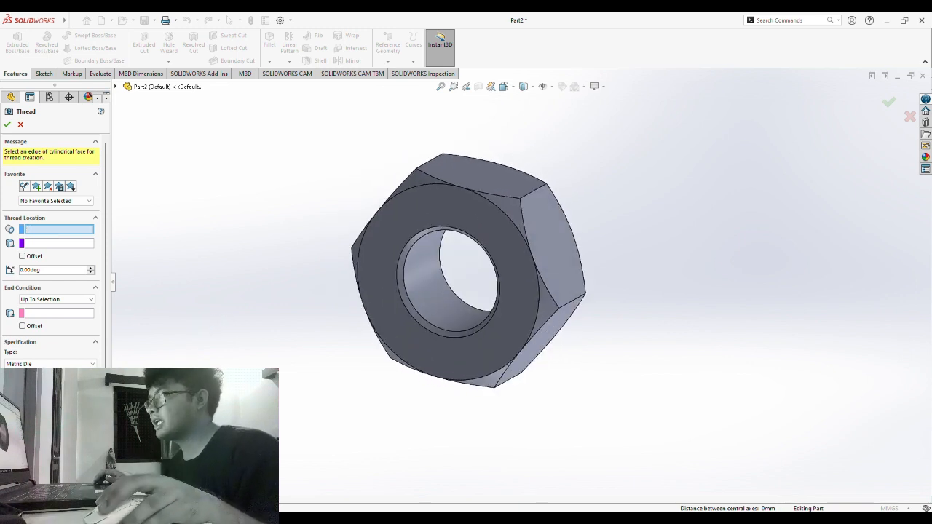
pyautogui.click(459, 301)
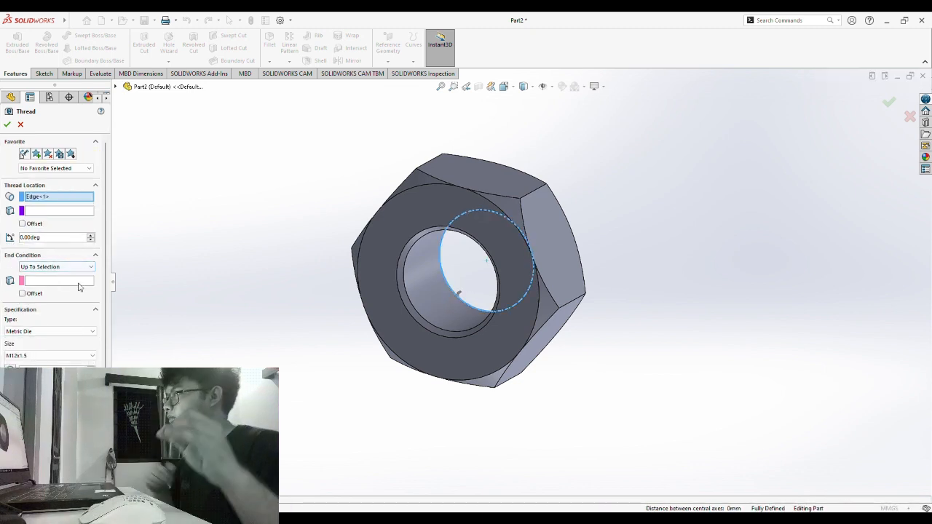
pyautogui.click(60, 282)
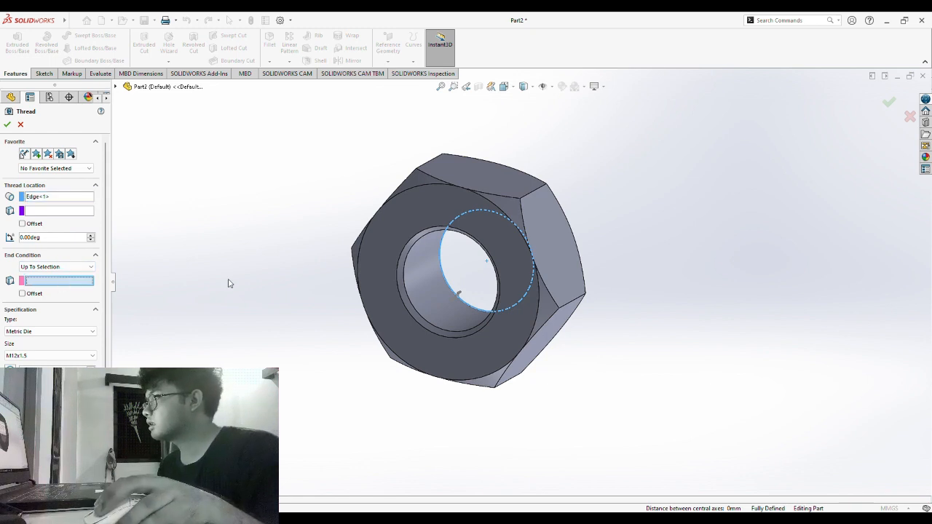
pyautogui.click(413, 311)
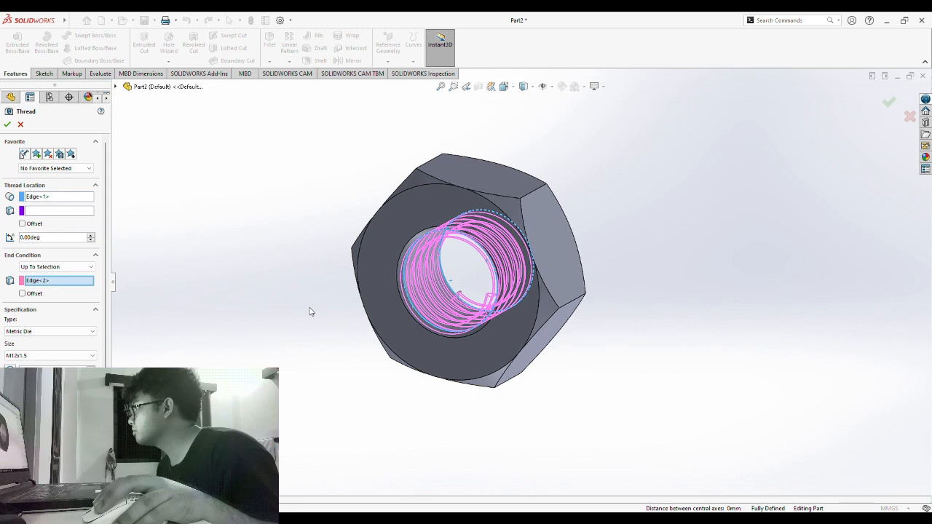
pyautogui.moveTo(330, 392); pyautogui.dragTo(321, 237, button='middle')
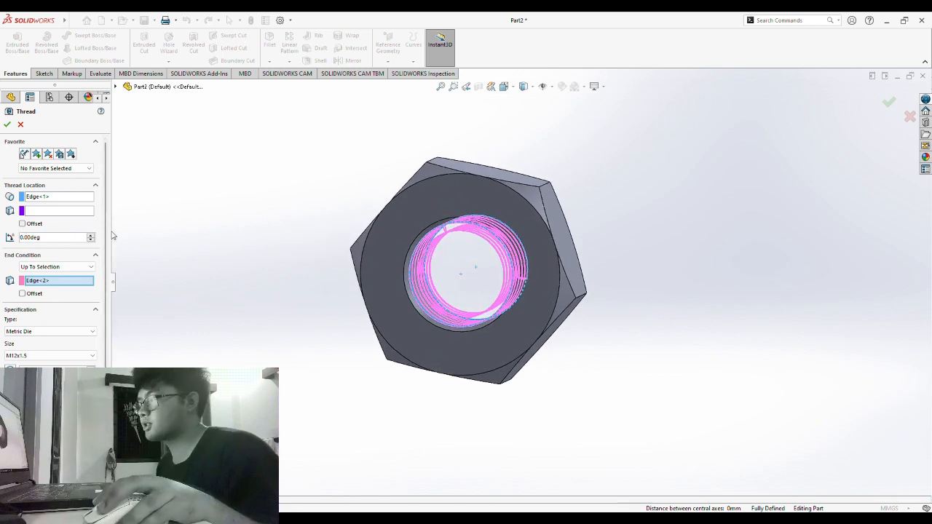
# - Give the thread a 2.00 mm start offset and change the end offset to 0
pyautogui.click(22, 224)
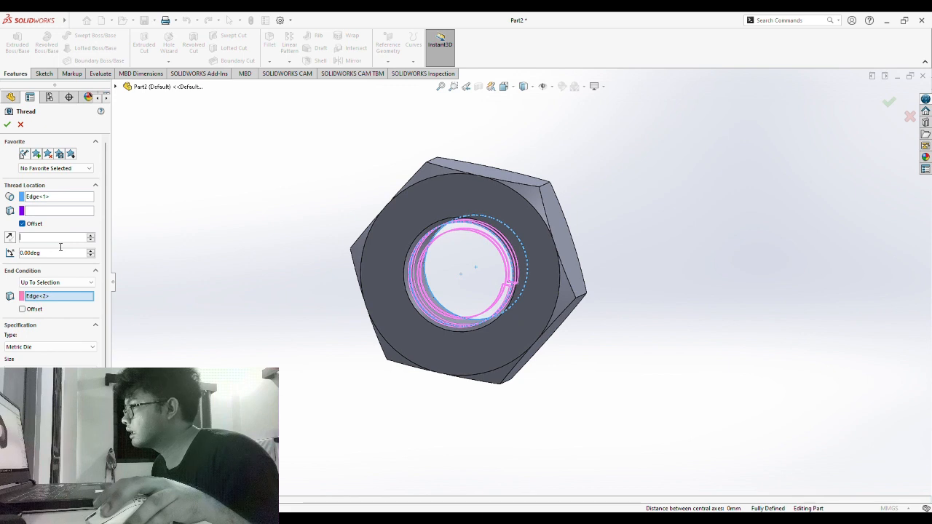
pyautogui.write('2')
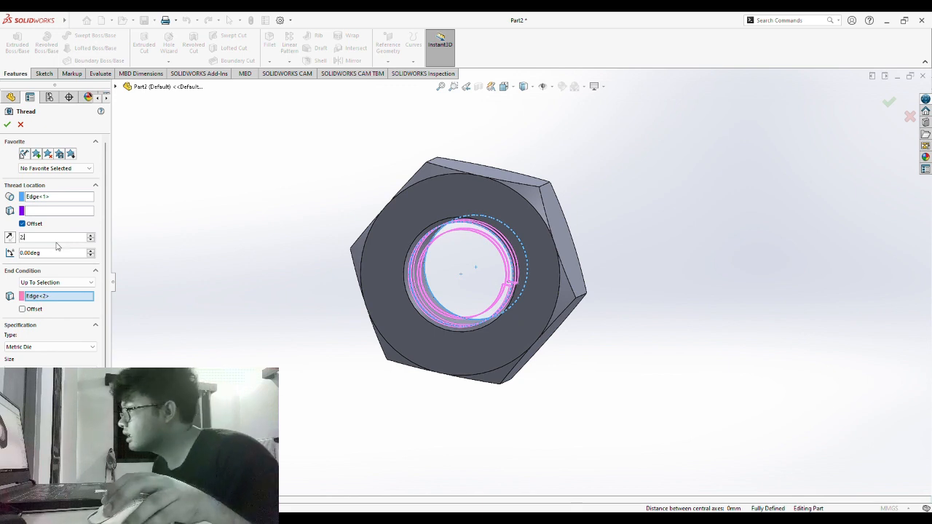
pyautogui.write('.00')
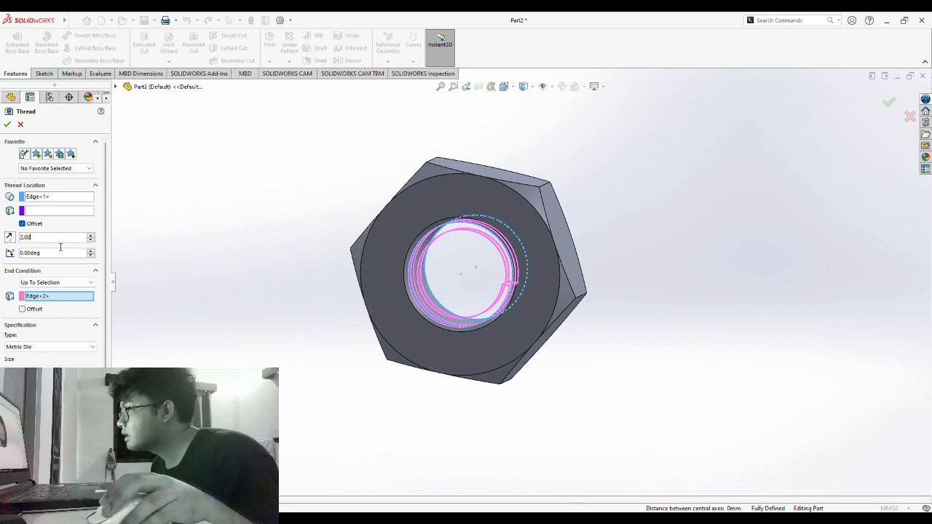
pyautogui.click(25, 310)
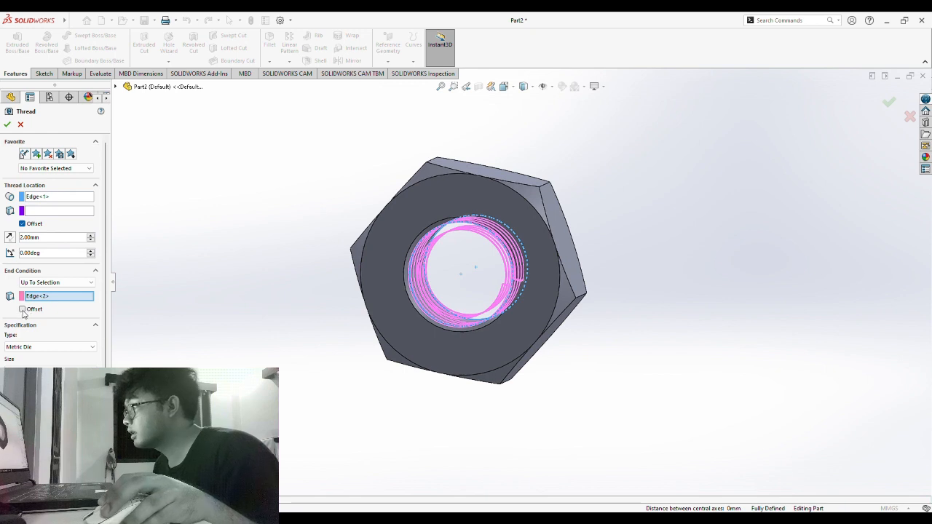
pyautogui.click(23, 309)
pyautogui.press('BackSpace')
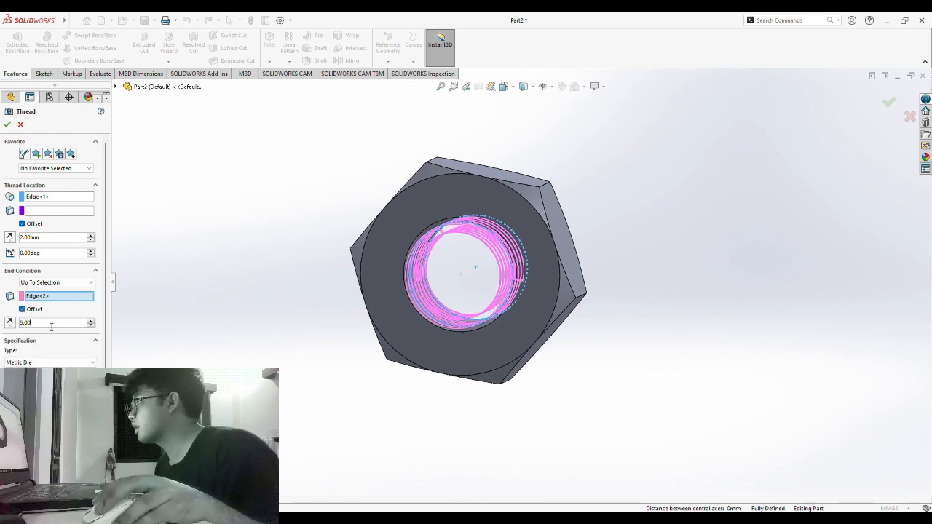
pyautogui.click(146, 328)
pyautogui.moveTo(270, 340); pyautogui.dragTo(181, 377, button='middle')
pyautogui.click(54, 327)
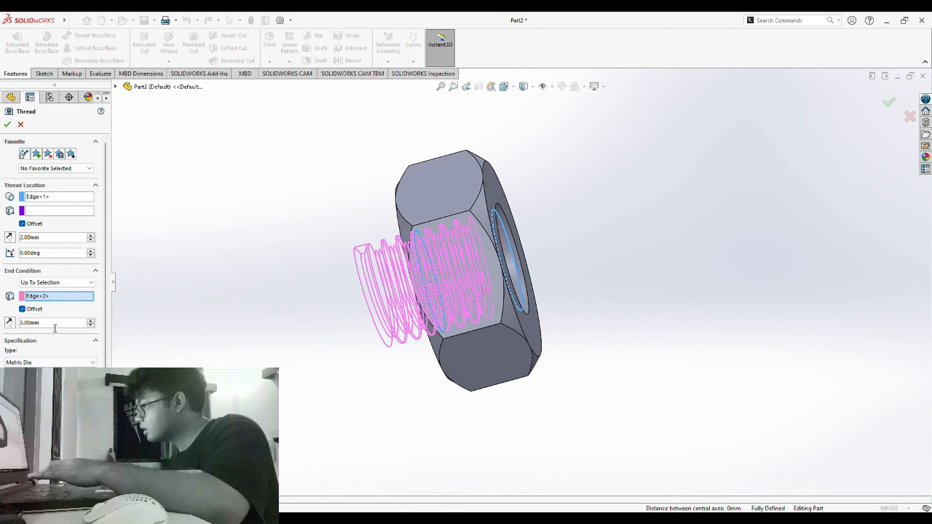
pyautogui.doubleClick(54, 328)
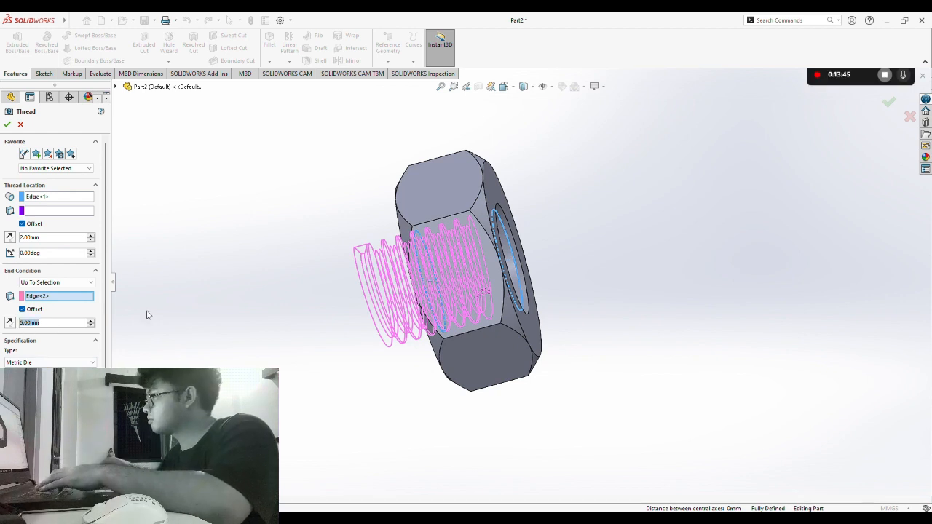
pyautogui.write('0')
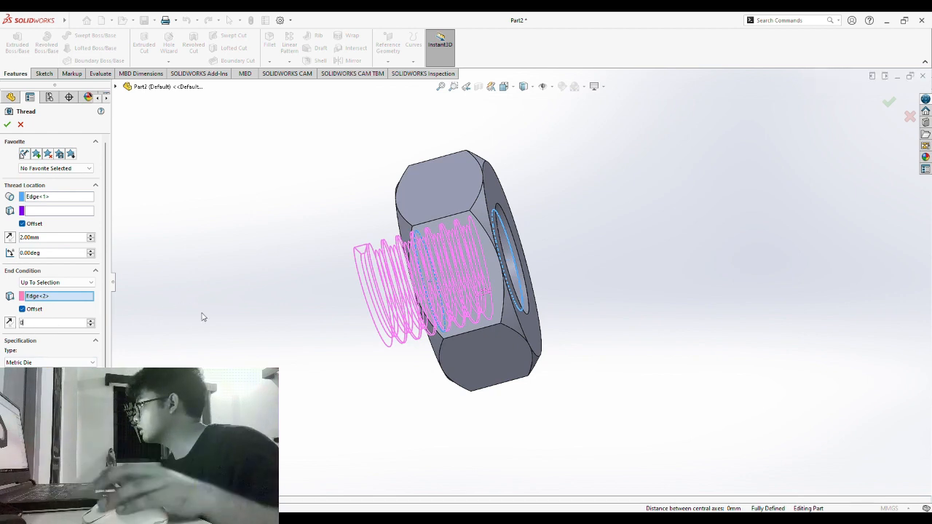
pyautogui.moveTo(200, 289); pyautogui.dragTo(237, 294, button='middle')
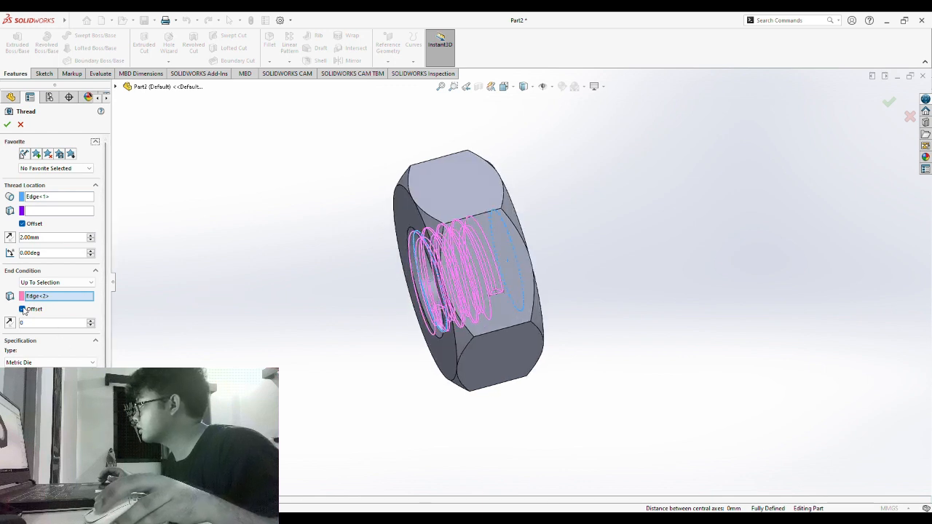
pyautogui.press('Return')
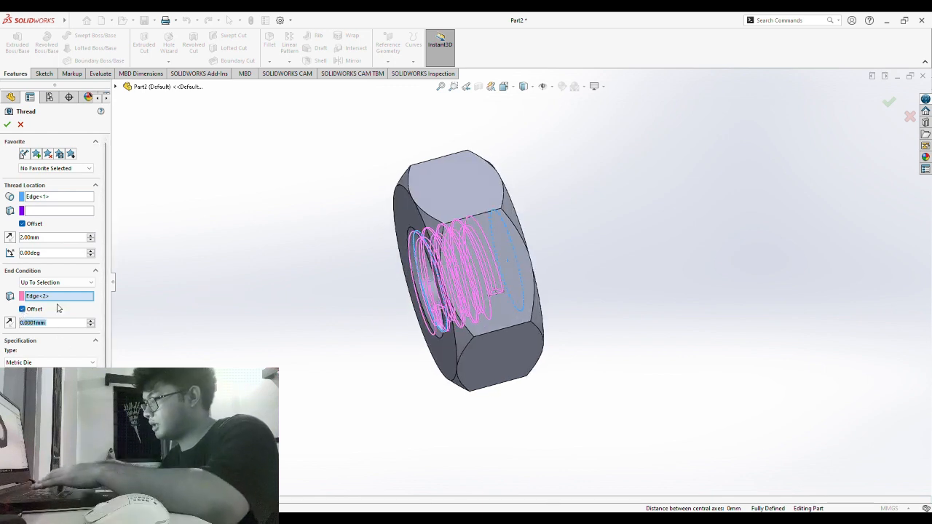
pyautogui.moveTo(211, 298)
pyautogui.mouseDown(button='middle')
pyautogui.moveTo(179, 327)
pyautogui.moveTo(204, 304)
pyautogui.mouseUp(button='middle')
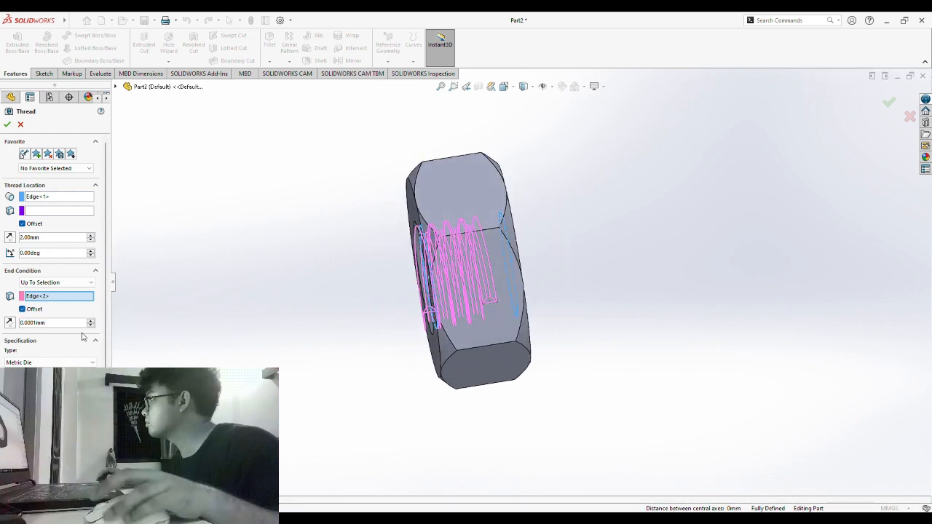
# - Re-enter the start offset as 2.00 mm and try a 5.00 mm end offset
pyautogui.click(23, 310)
pyautogui.moveTo(266, 335); pyautogui.dragTo(293, 334, button='middle')
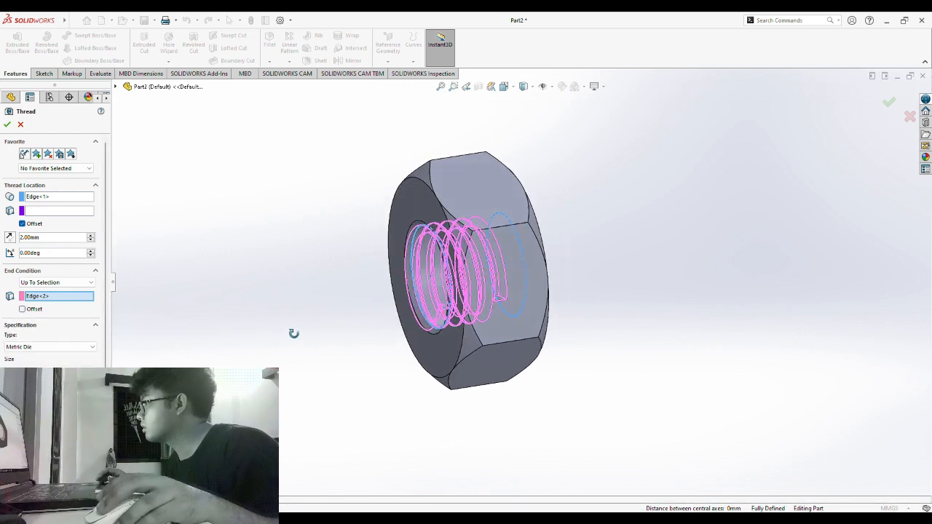
pyautogui.moveTo(345, 265); pyautogui.dragTo(321, 299, button='middle')
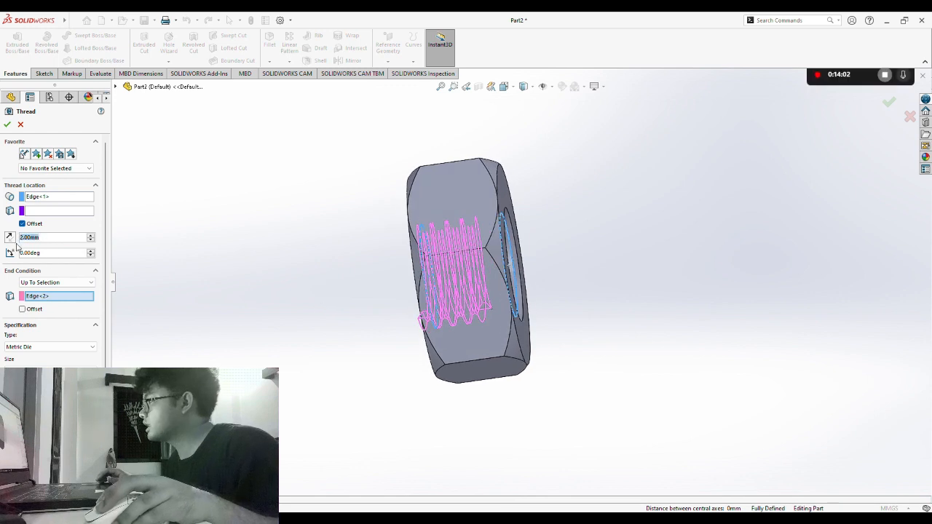
pyautogui.write('5.00')
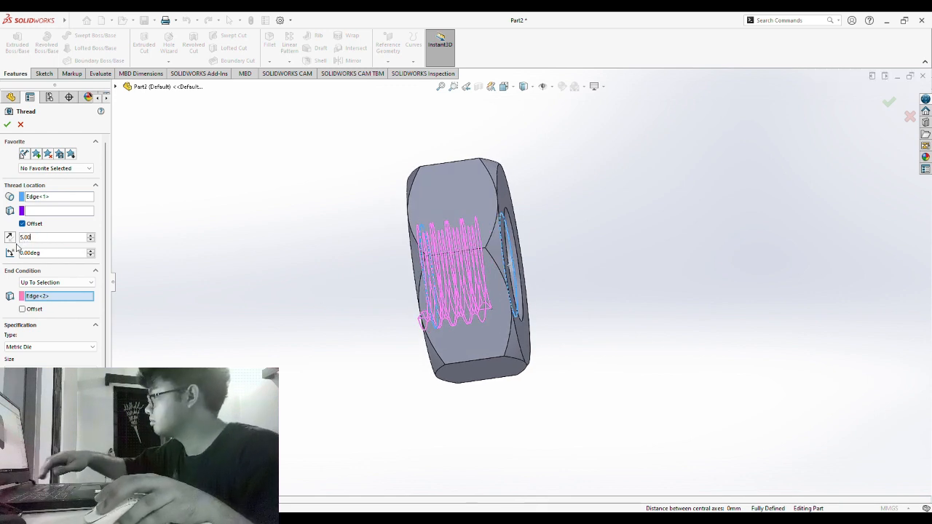
pyautogui.press('Return')
pyautogui.moveTo(260, 287); pyautogui.dragTo(314, 372, button='middle')
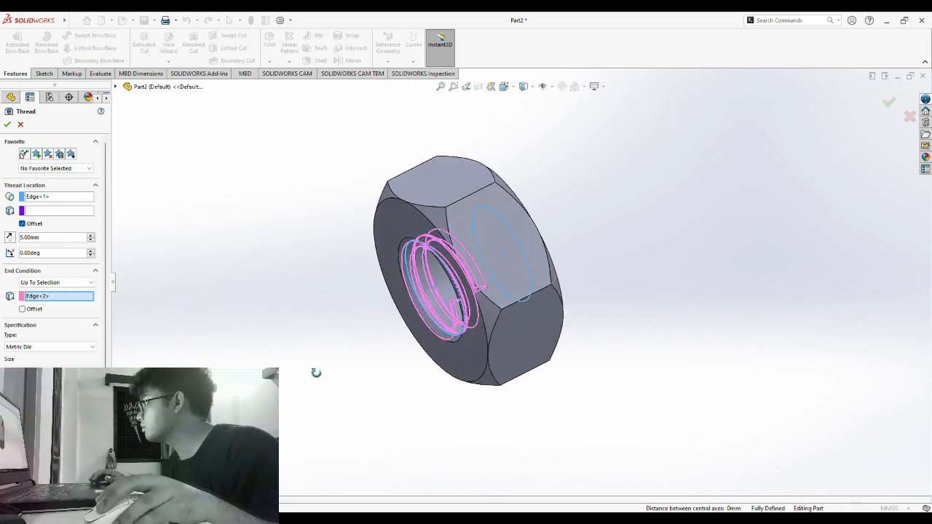
pyautogui.moveTo(55, 242); pyautogui.dragTo(7, 243)
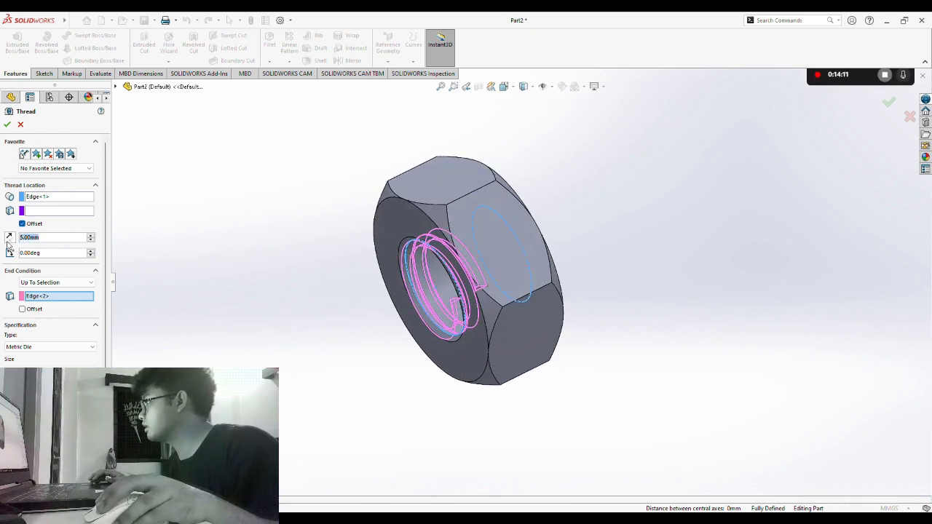
pyautogui.press('BackSpace')
pyautogui.write('2.00')
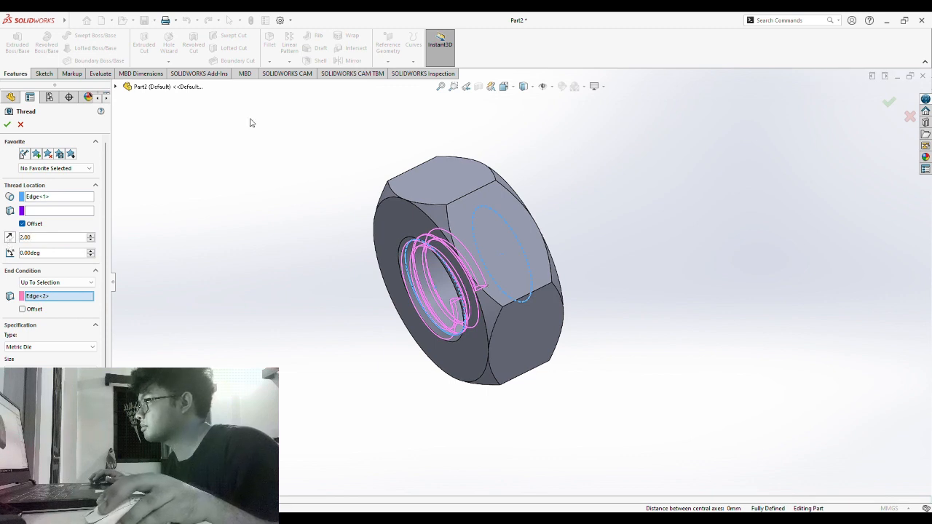
pyautogui.press('Return')
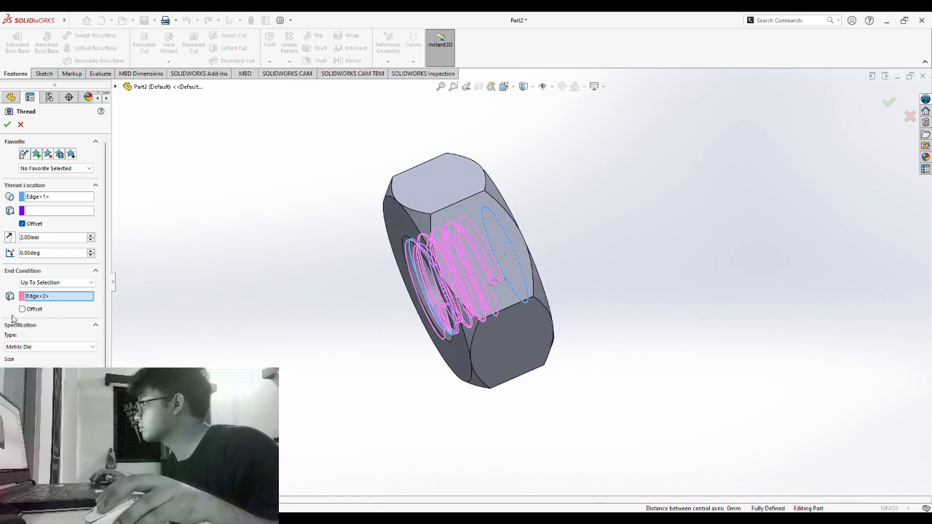
pyautogui.click(22, 309)
pyautogui.press('BackSpace')
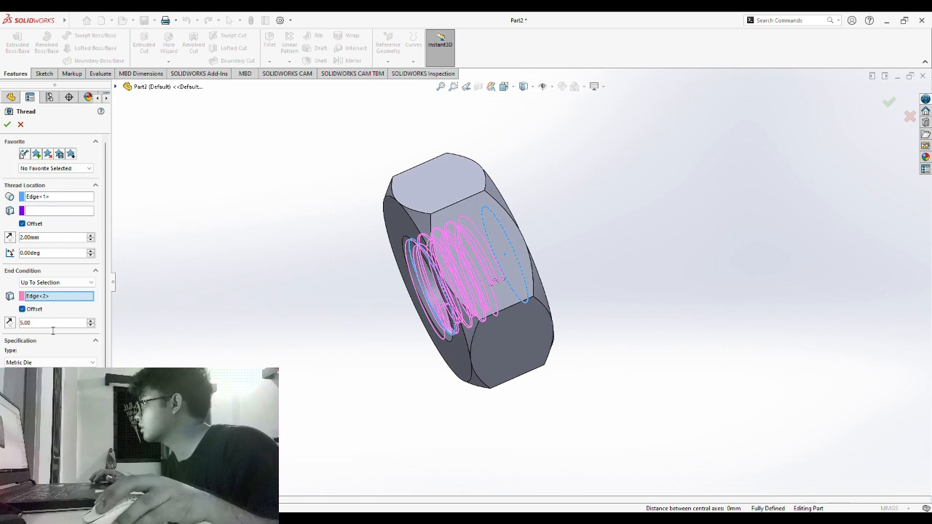
pyautogui.write('5.00')
pyautogui.press('Return')
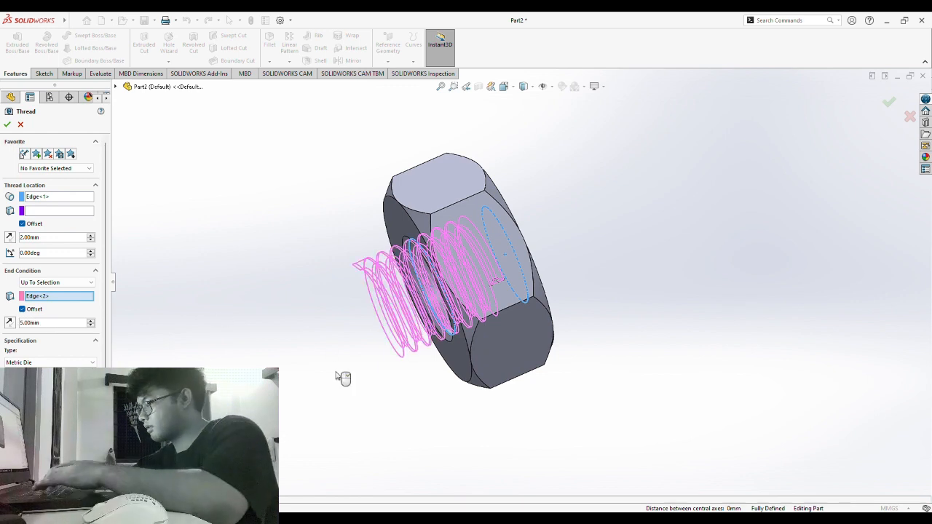
pyautogui.moveTo(307, 423); pyautogui.dragTo(197, 337, button='middle')
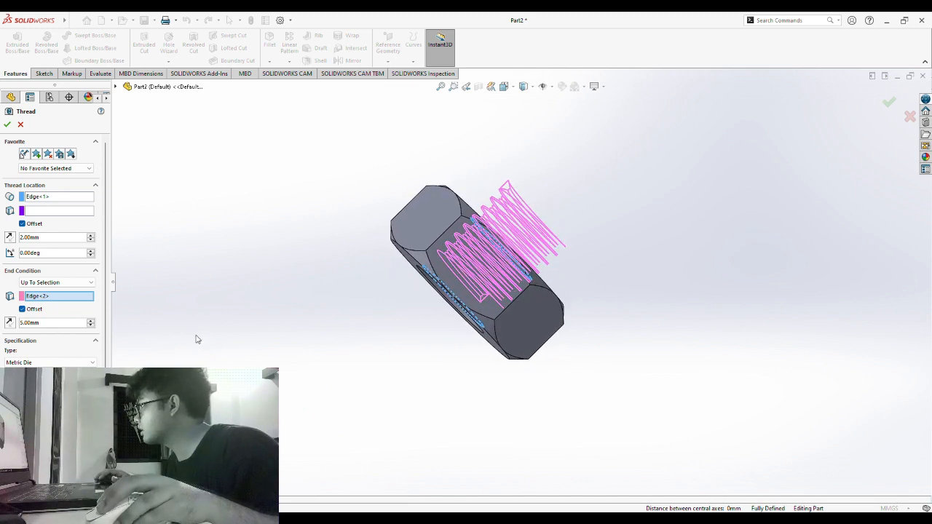
# - Test Reverse Direction on the start offset, then switch the end offset off
pyautogui.click(9, 238)
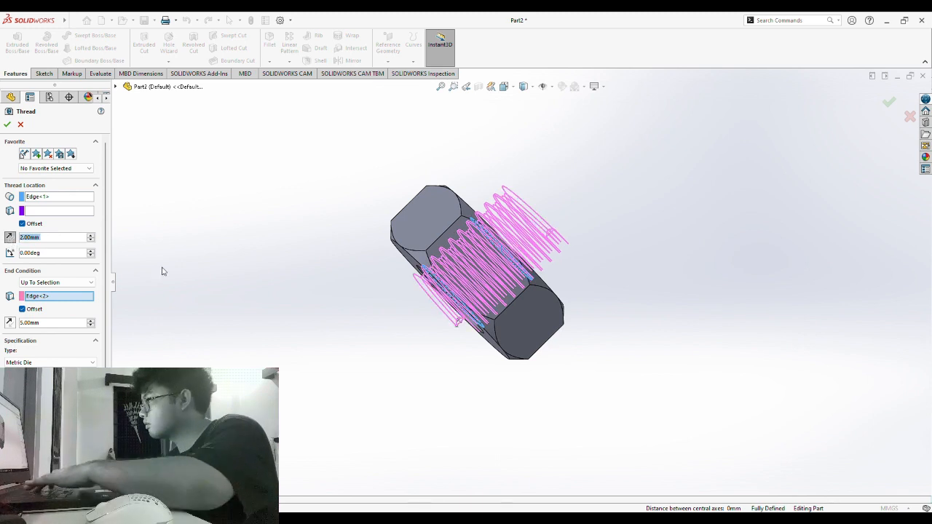
pyautogui.moveTo(379, 357); pyautogui.dragTo(345, 414, button='middle')
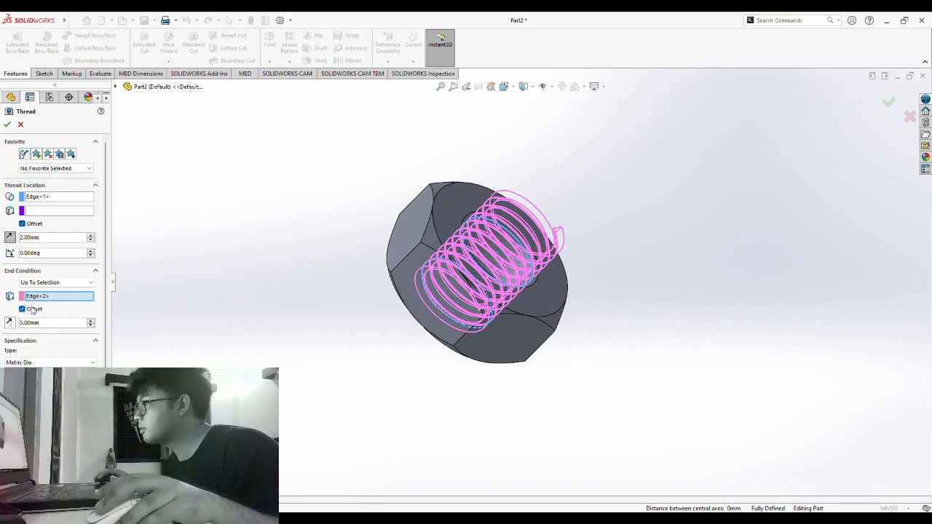
pyautogui.moveTo(241, 319); pyautogui.dragTo(193, 326, button='middle')
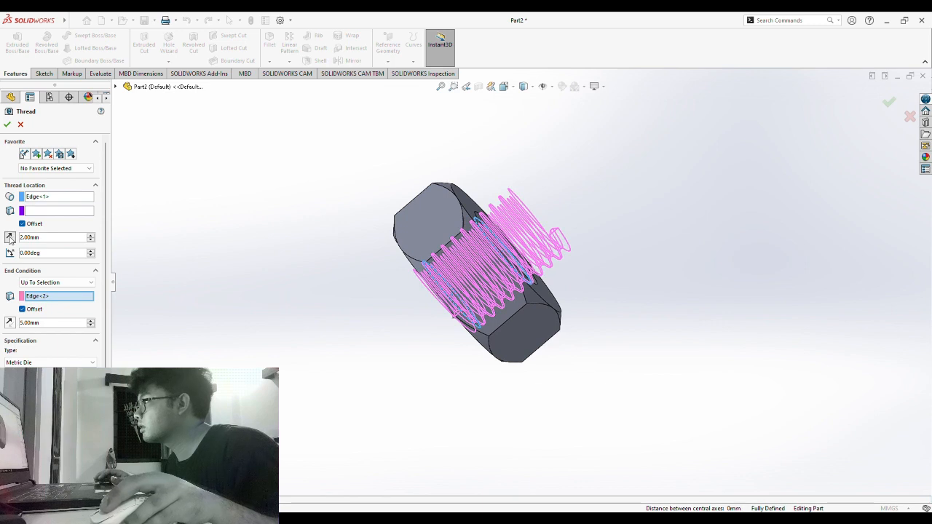
pyautogui.click(9, 237)
pyautogui.click(23, 308)
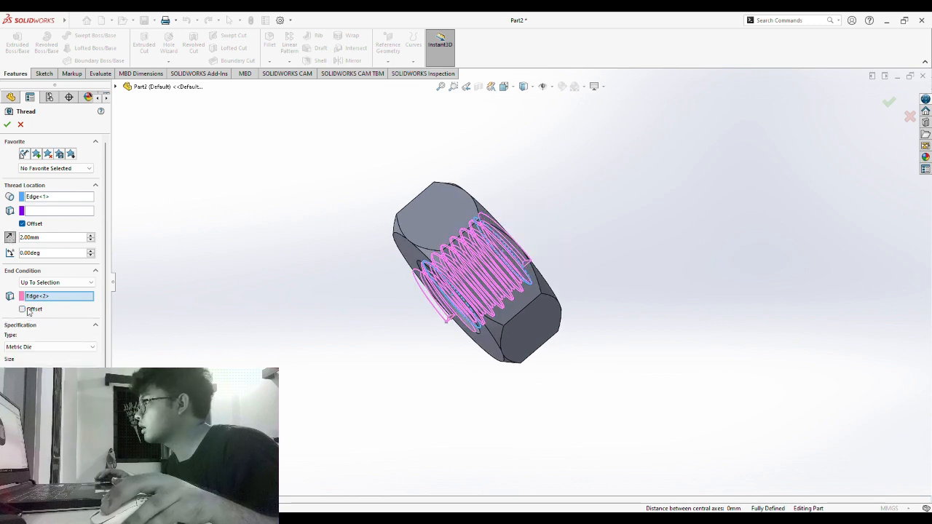
pyautogui.moveTo(310, 380); pyautogui.dragTo(331, 332, button='middle')
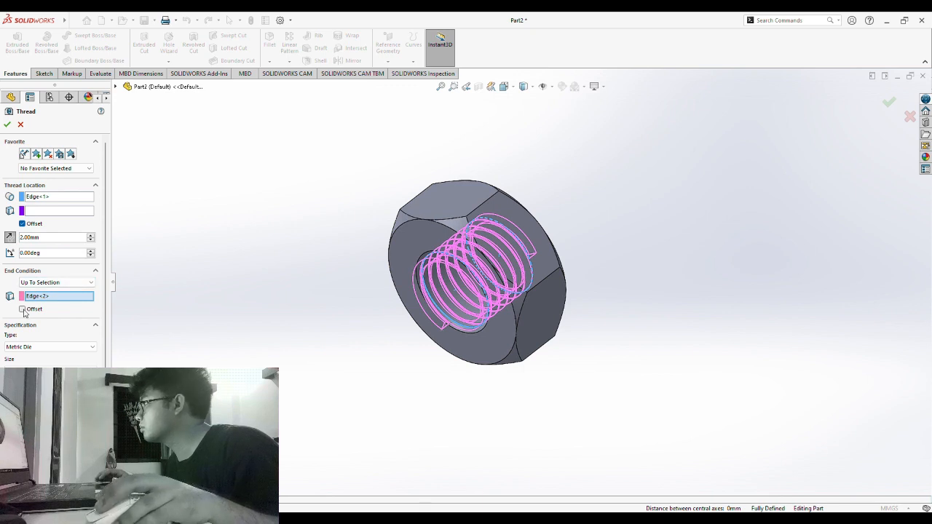
# - Switch the thread type to Metric Tap and create the M12x1.5 cut thread
pyautogui.click(52, 350)
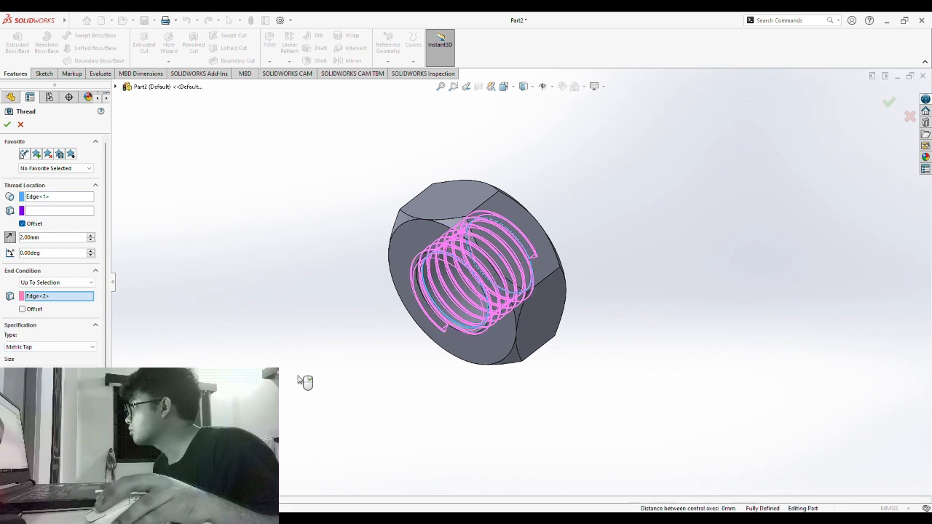
pyautogui.moveTo(305, 382); pyautogui.dragTo(263, 327, button='middle')
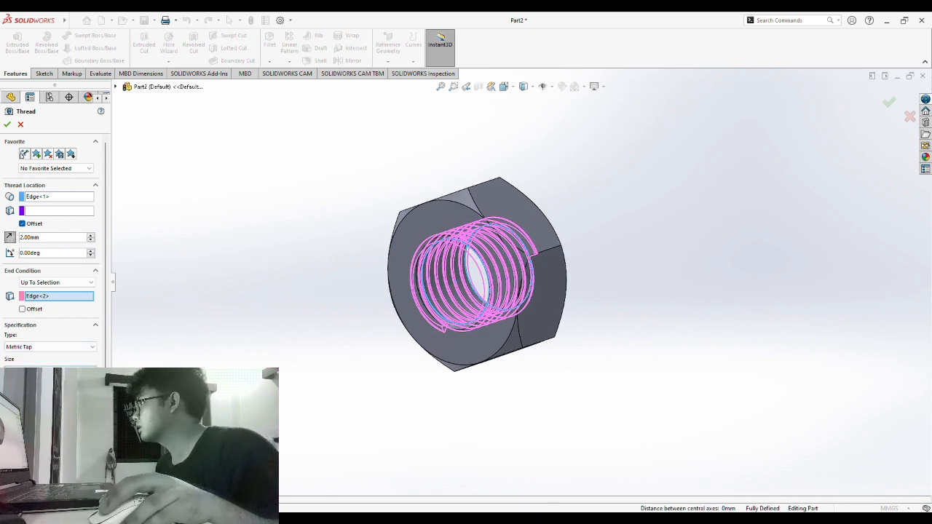
pyautogui.moveTo(197, 437); pyautogui.dragTo(196, 415, button='middle')
pyautogui.scroll(-3, 55, 378)
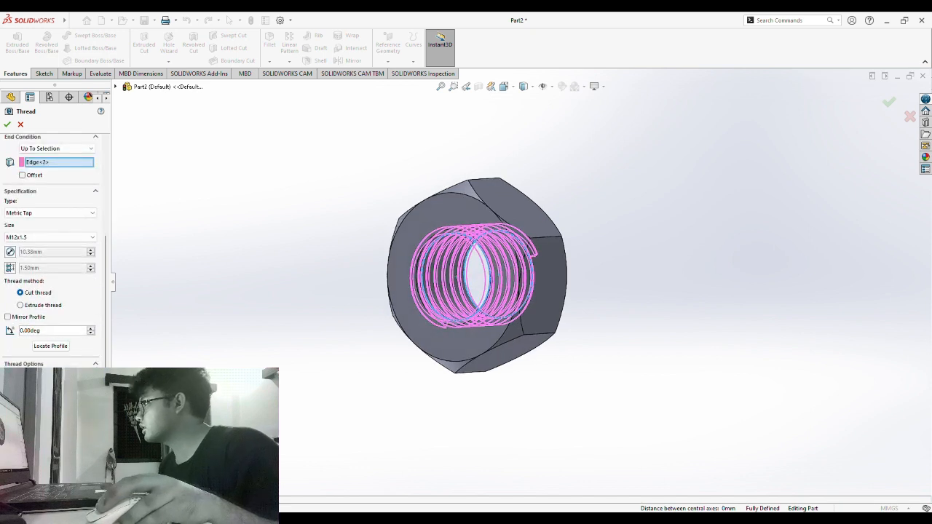
pyautogui.scroll(3, 54, 248)
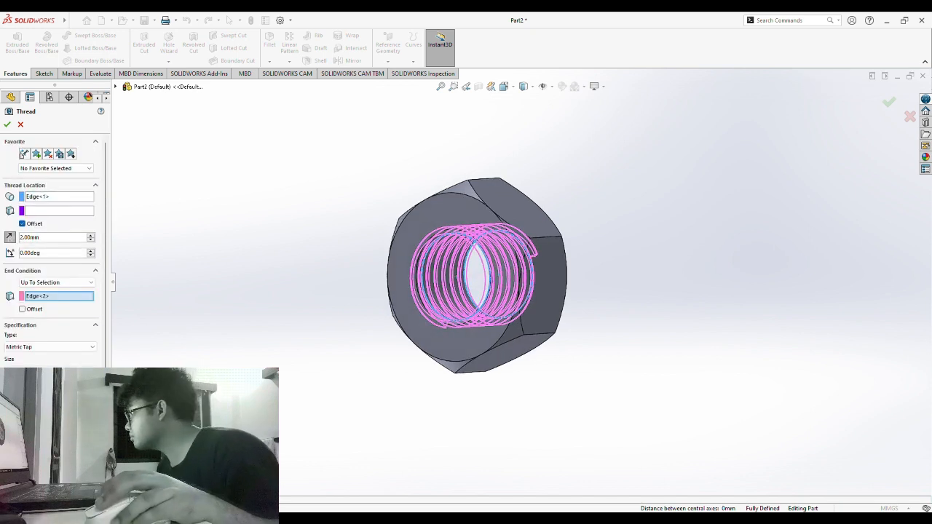
pyautogui.click(8, 126)
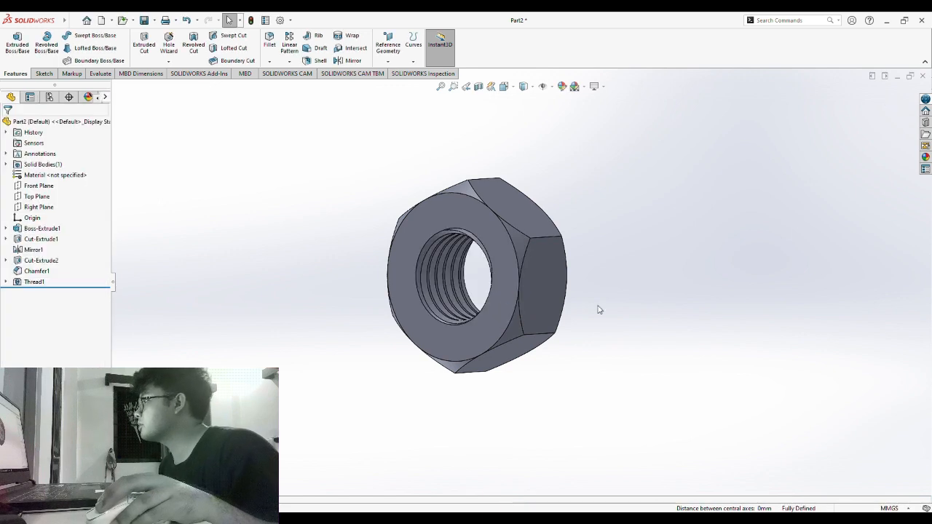
# - Inspect the threaded bore from several angles and save the nut part
pyautogui.moveTo(672, 296); pyautogui.dragTo(346, 281, button='middle')
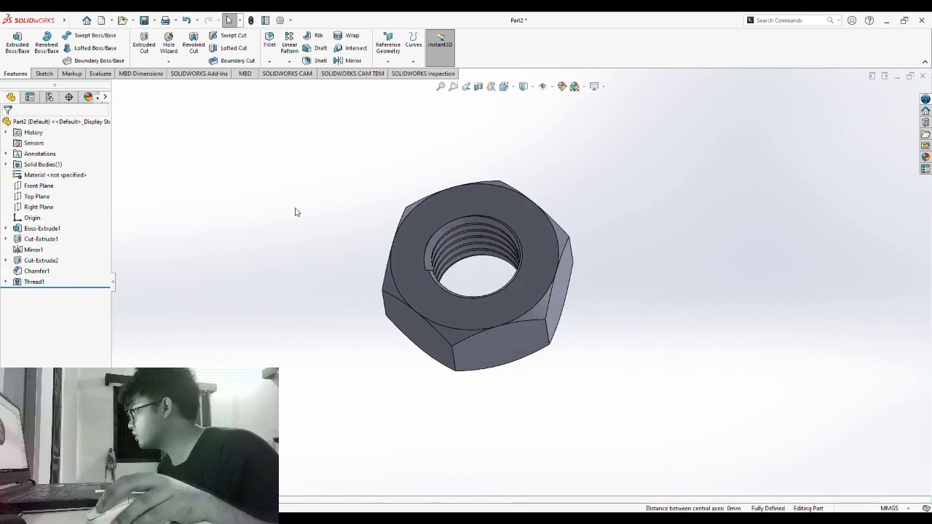
pyautogui.moveTo(295, 212); pyautogui.dragTo(644, 323, button='middle')
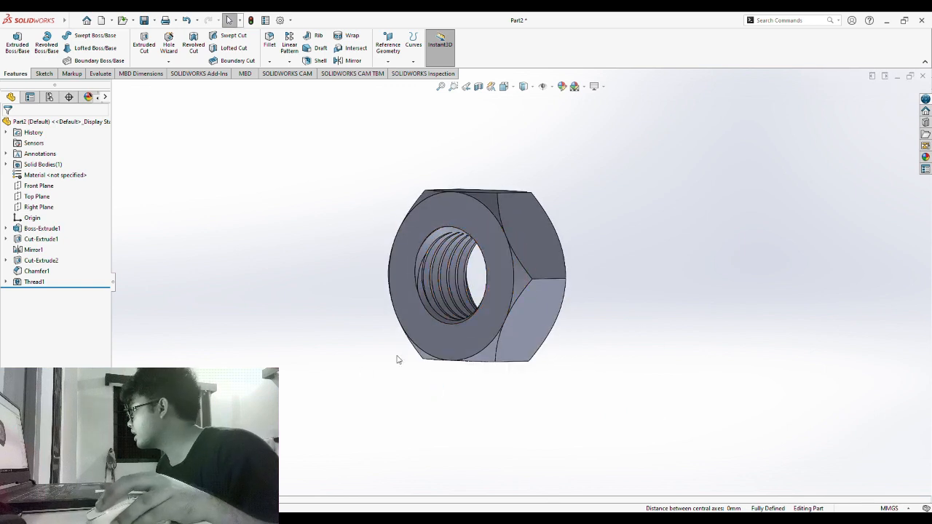
pyautogui.moveTo(397, 359); pyautogui.dragTo(600, 329, button='middle')
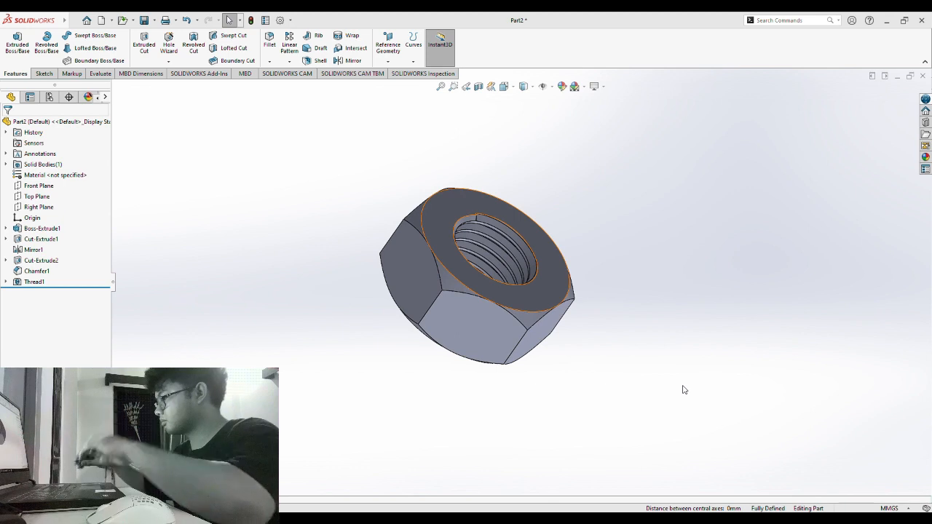
pyautogui.hotkey('ctrl', 's')
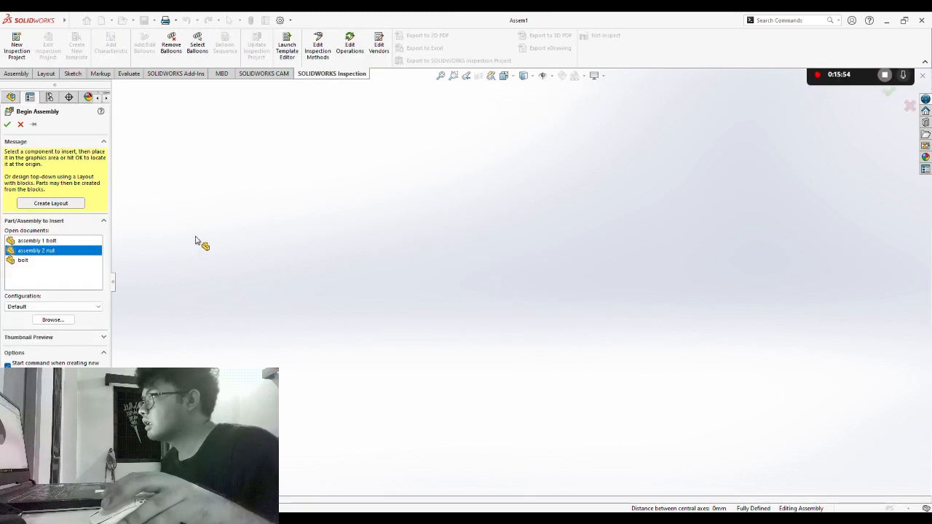
# - Place 'assembly 1 bolt' as the first, fixed component of Assem1
pyautogui.click(45, 241)
pyautogui.click(45, 251)
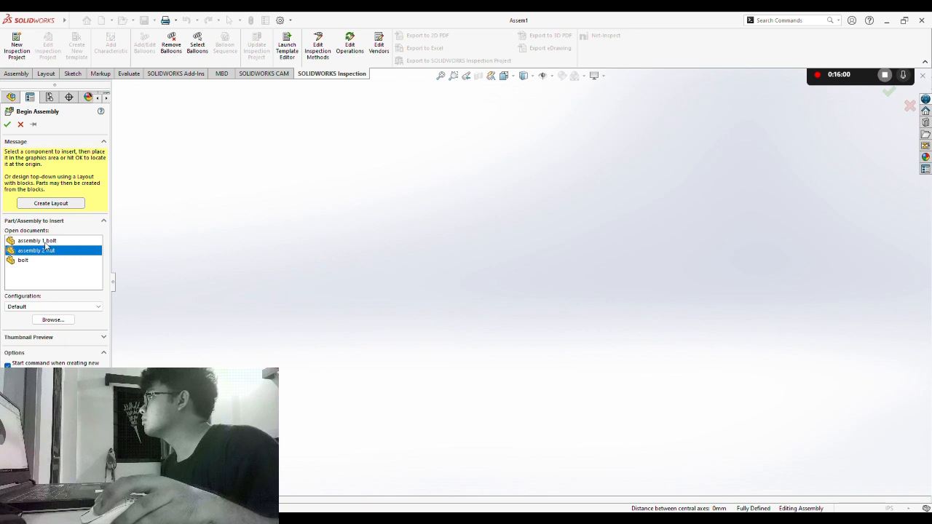
pyautogui.click(45, 242)
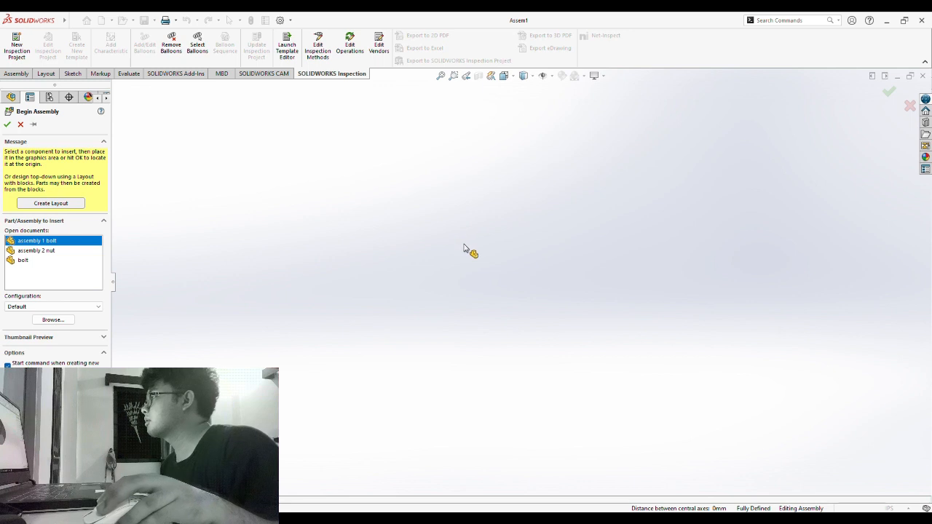
pyautogui.click(425, 251)
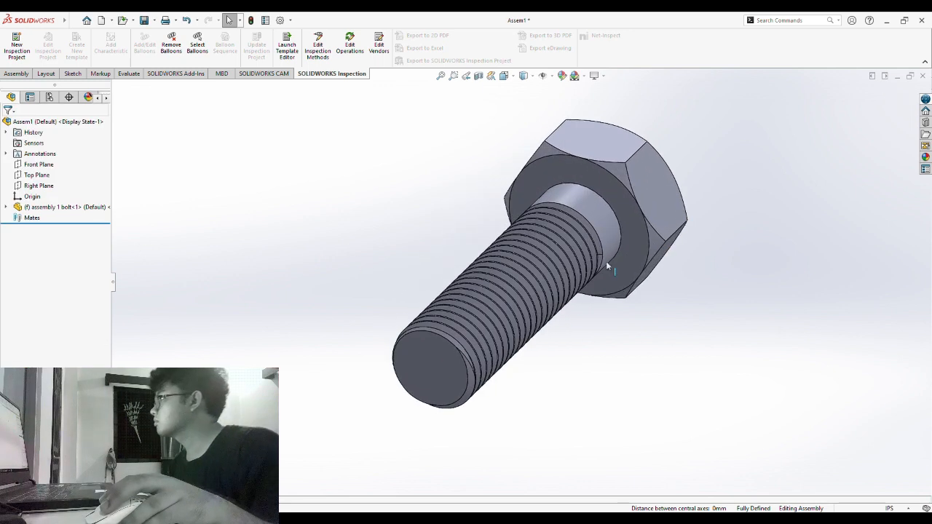
pyautogui.moveTo(744, 378); pyautogui.dragTo(677, 407, button='middle')
pyautogui.moveTo(437, 152); pyautogui.dragTo(402, 199, button='middle')
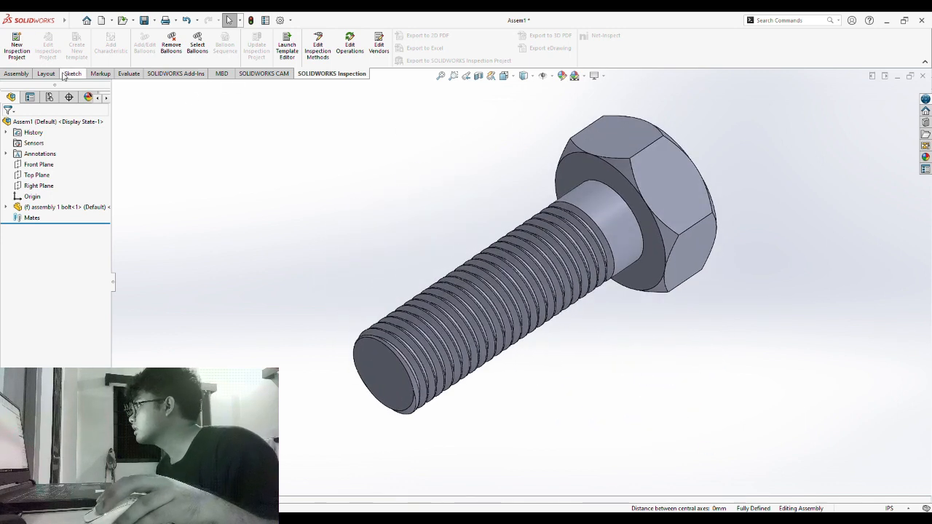
# - Find Insert Component through command search and place 'assembly 2 nut' beside the bolt
pyautogui.click(792, 20)
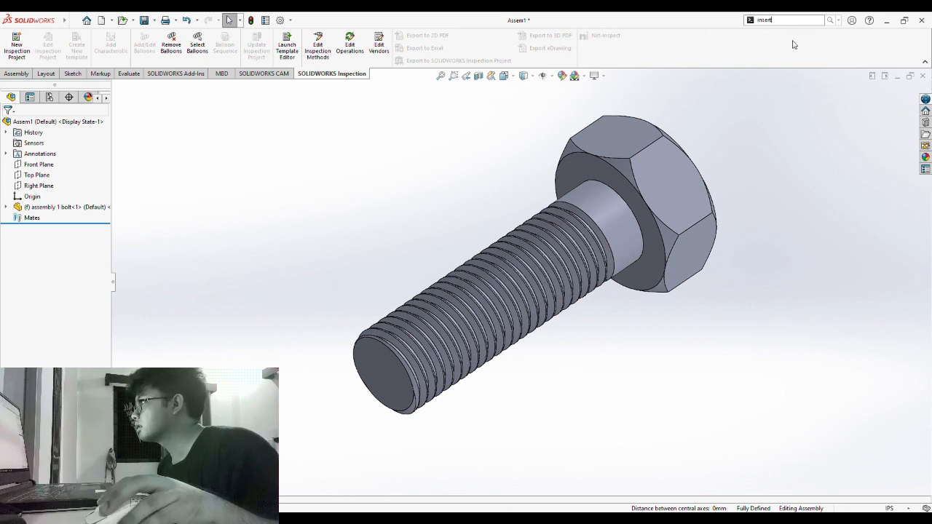
pyautogui.press('Return')
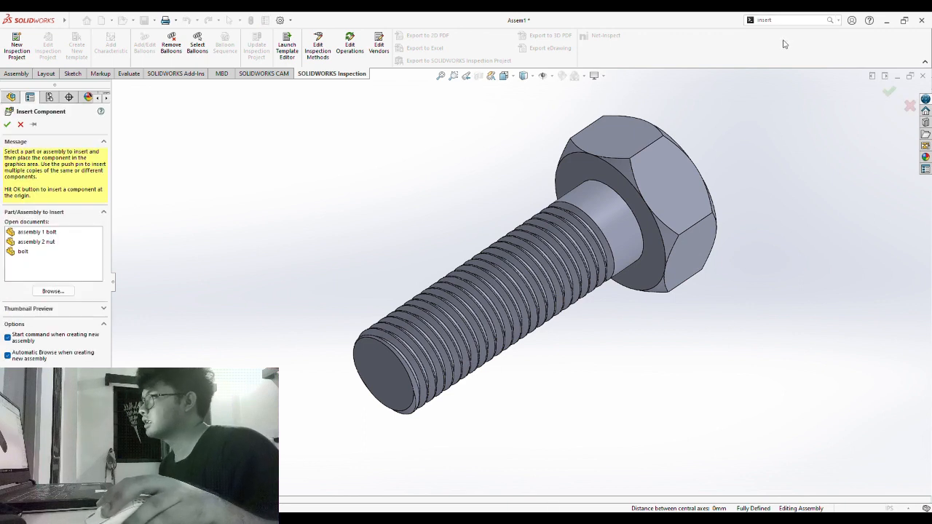
pyautogui.click(42, 243)
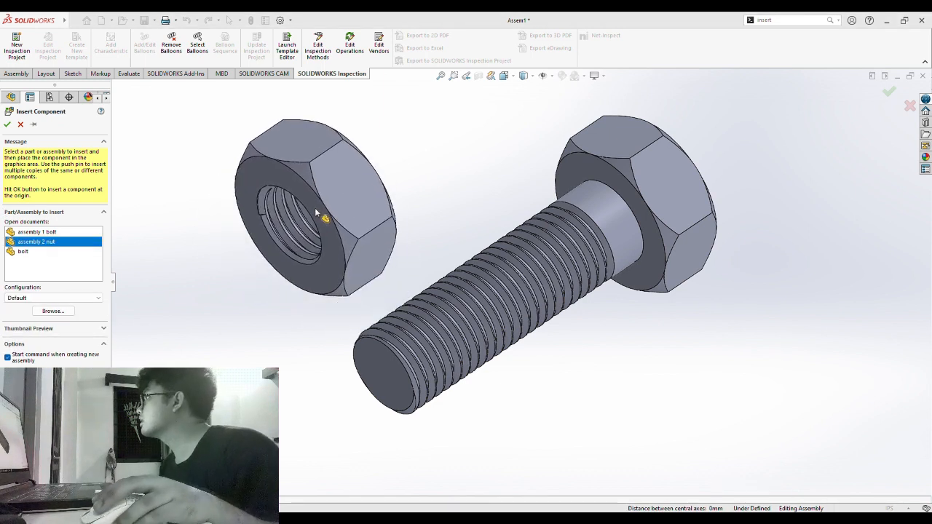
pyautogui.click(306, 215)
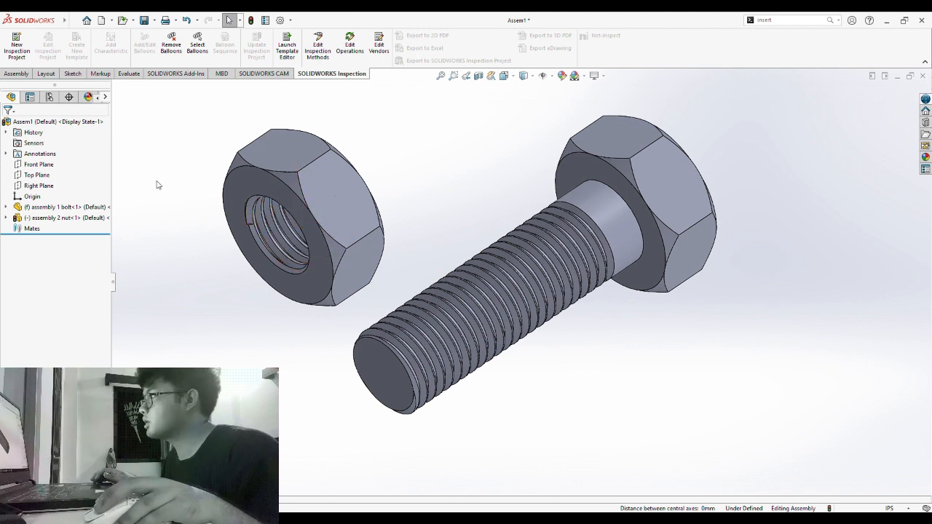
pyautogui.click(795, 22)
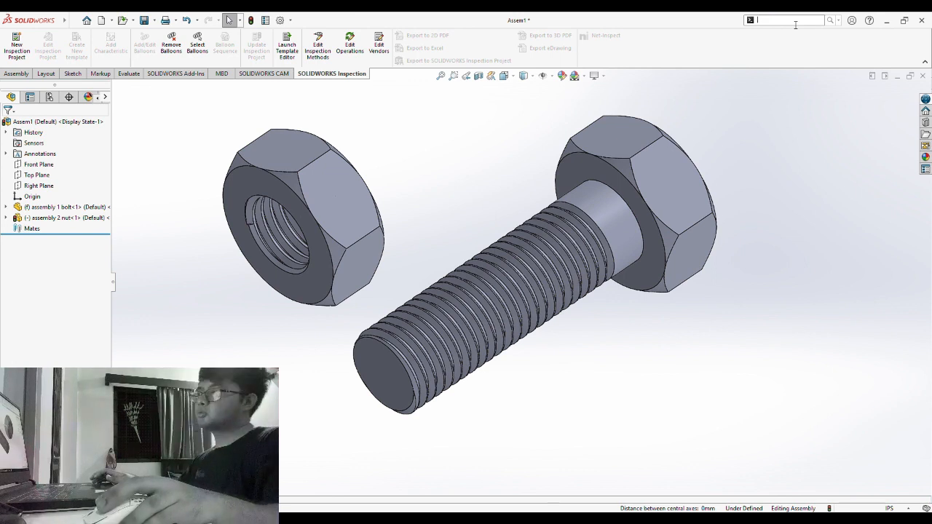
# - Start the Mate command via the 'mate' search and show Temporary Axes for the nut and bolt
pyautogui.write('mate')
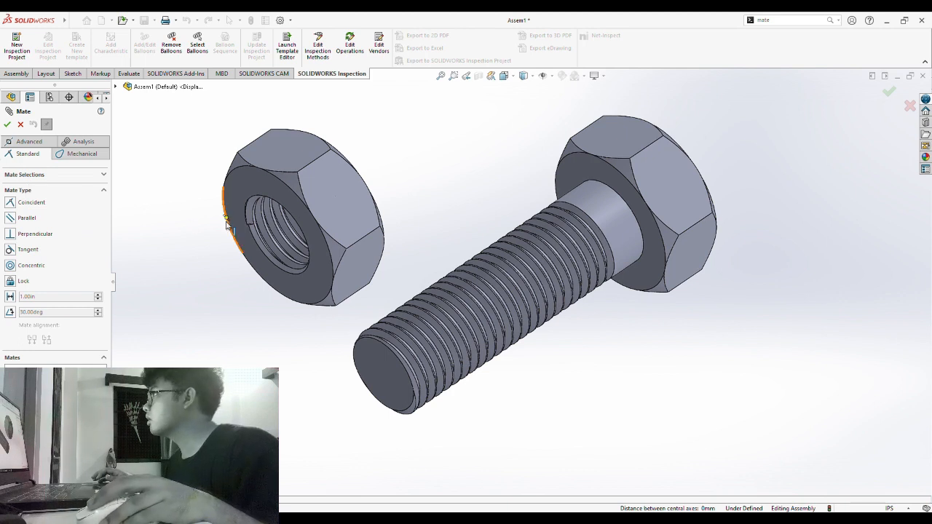
pyautogui.click(556, 106)
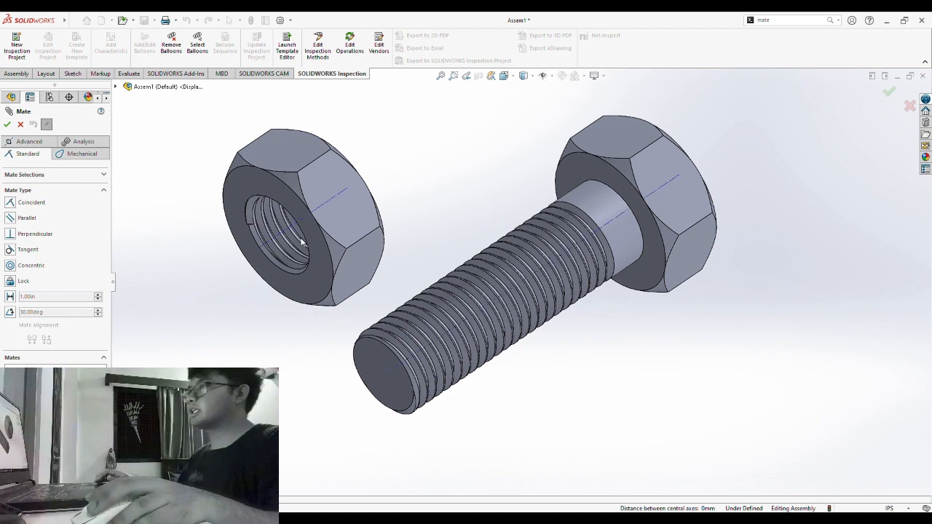
pyautogui.scroll(3, 419, 269)
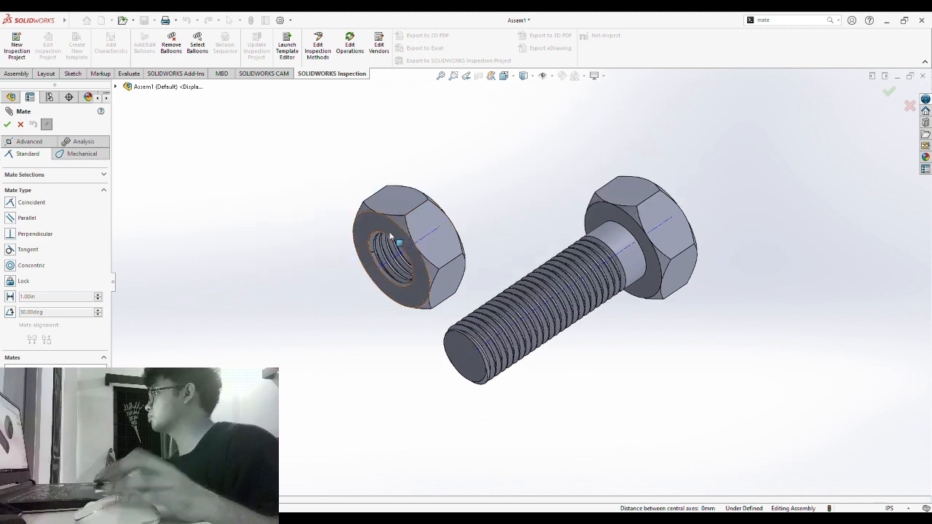
pyautogui.scroll(-6, 444, 272)
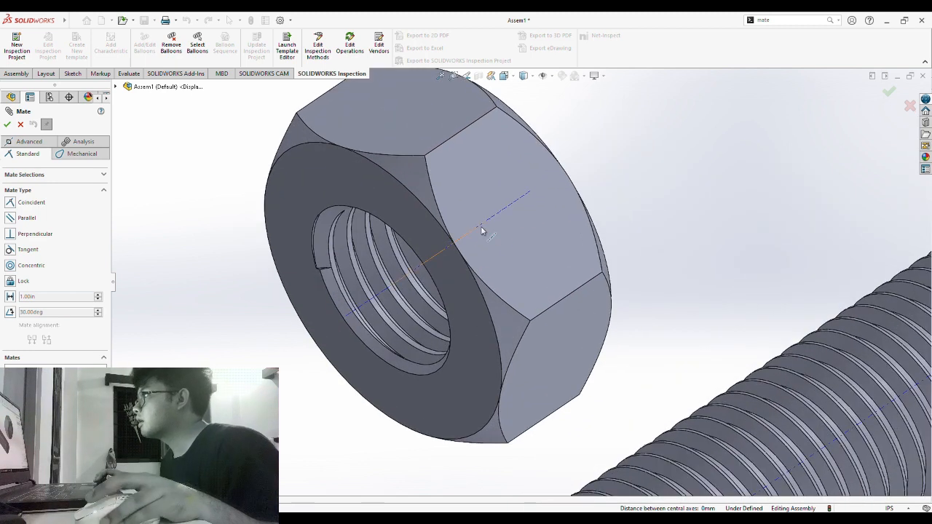
# - Select the nut's inner thread face and the bolt's shank face as the mate pair
pyautogui.moveTo(783, 281); pyautogui.dragTo(759, 302, button='middle')
pyautogui.scroll(3, 698, 304)
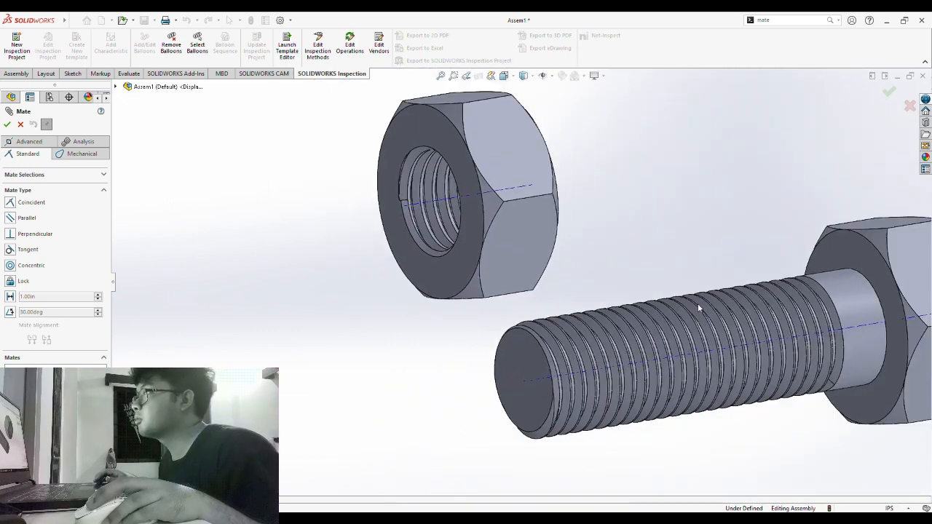
pyautogui.moveTo(788, 451); pyautogui.dragTo(878, 329, button='middle')
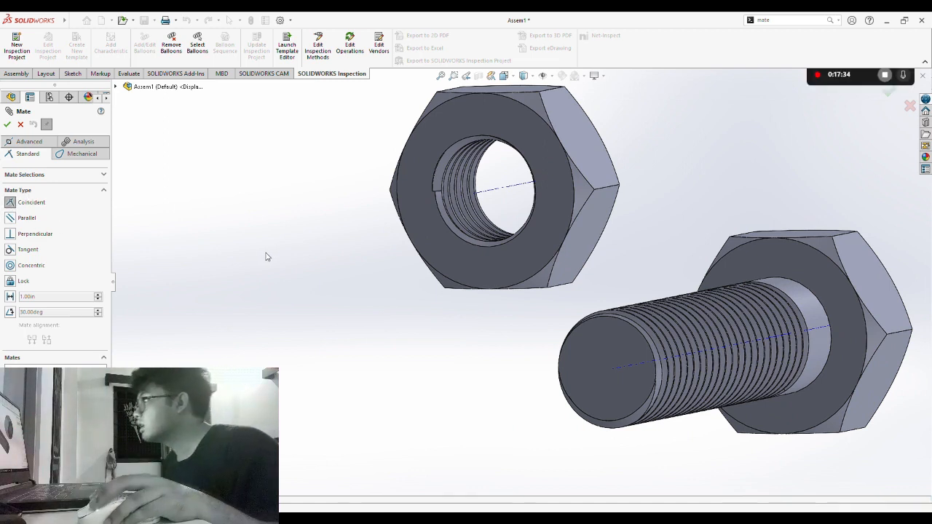
pyautogui.moveTo(266, 256); pyautogui.dragTo(254, 293, button='middle')
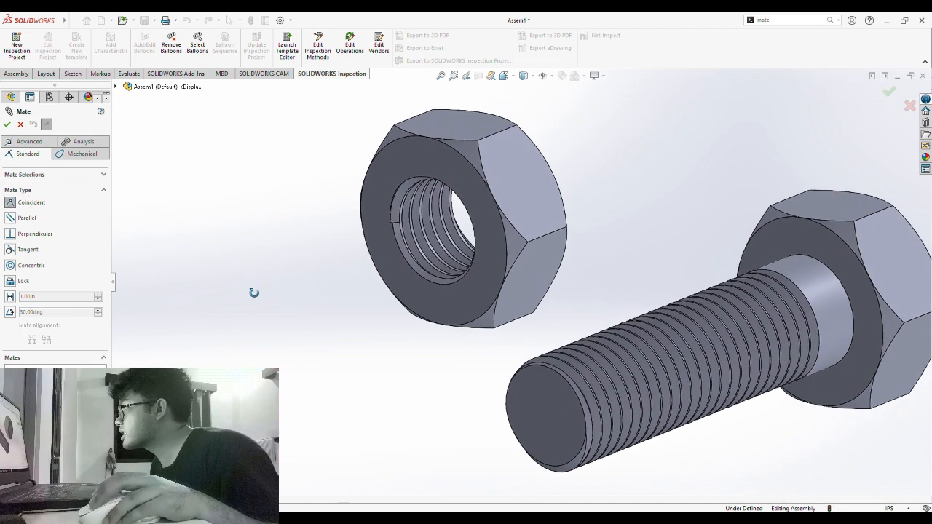
pyautogui.click(442, 229)
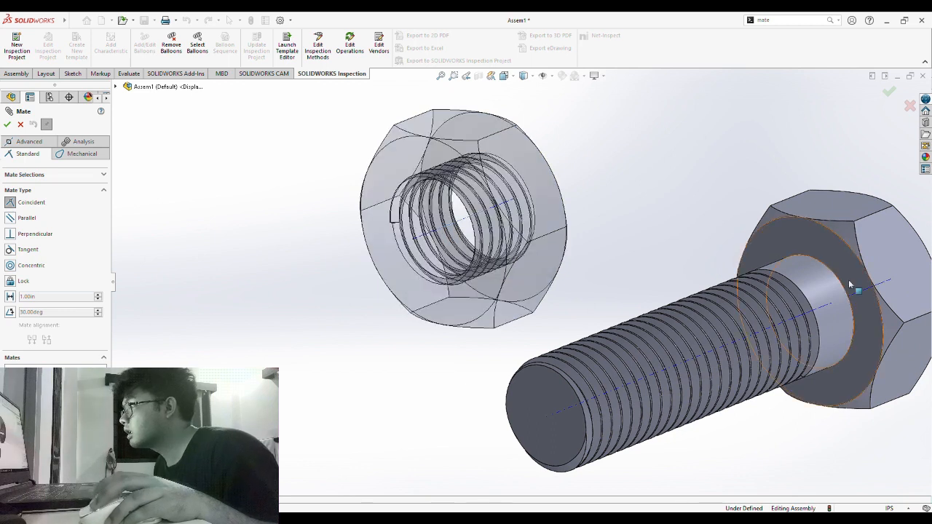
pyautogui.click(857, 295)
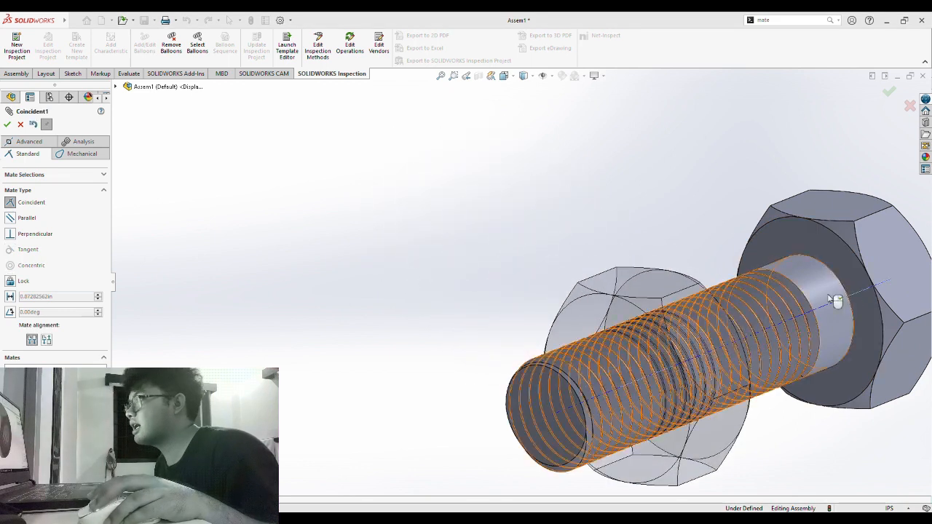
# - Accept Coincident1 to seat the nut on the bolt's thread and close the Mate PropertyManager
pyautogui.scroll(-2, 537, 227)
pyautogui.scroll(5, 568, 251)
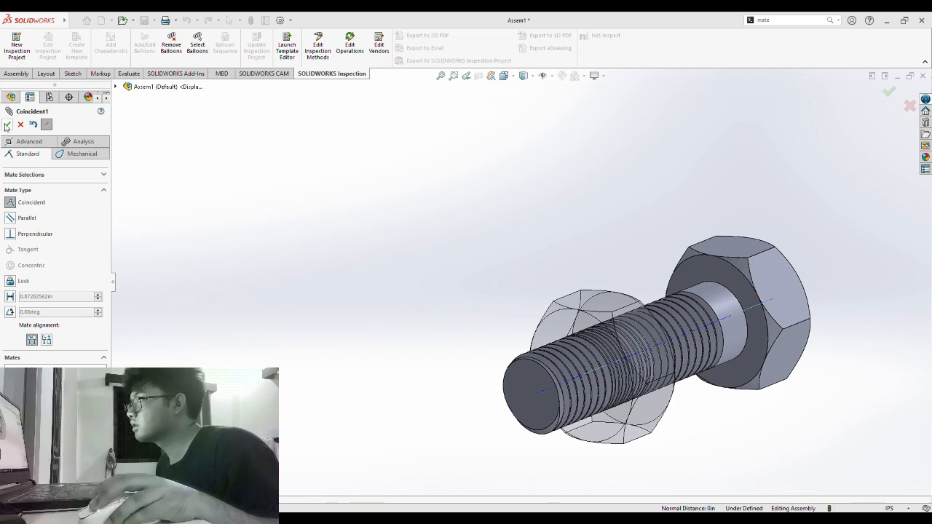
pyautogui.click(8, 124)
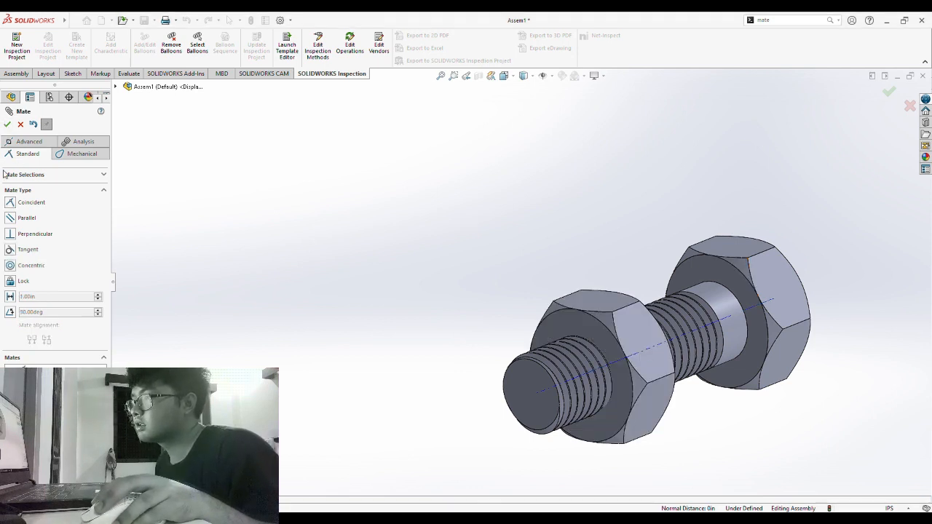
pyautogui.click(20, 125)
pyautogui.moveTo(487, 299); pyautogui.dragTo(665, 398, button='middle')
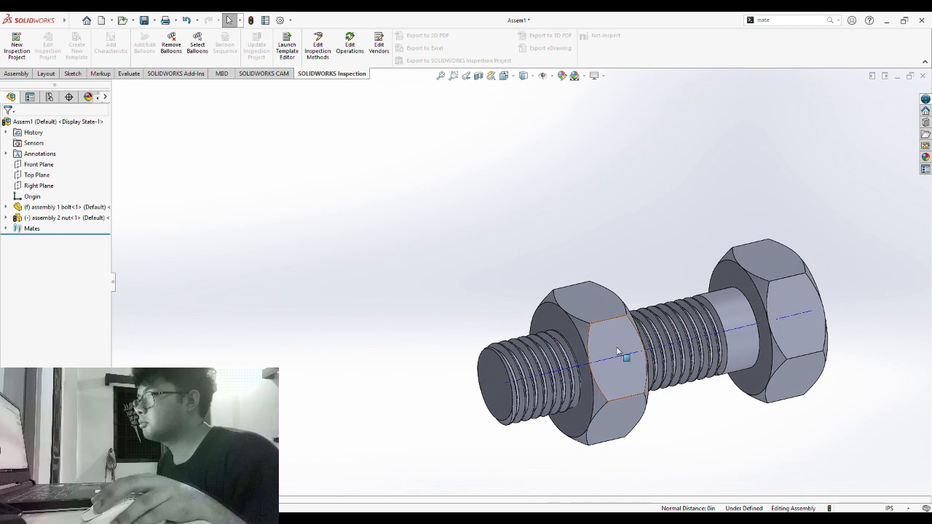
# - Drag the nut along the threaded shank toward the bolt head, leaving the shank end protruding
pyautogui.moveTo(617, 350); pyautogui.dragTo(525, 336)
pyautogui.click(559, 260)
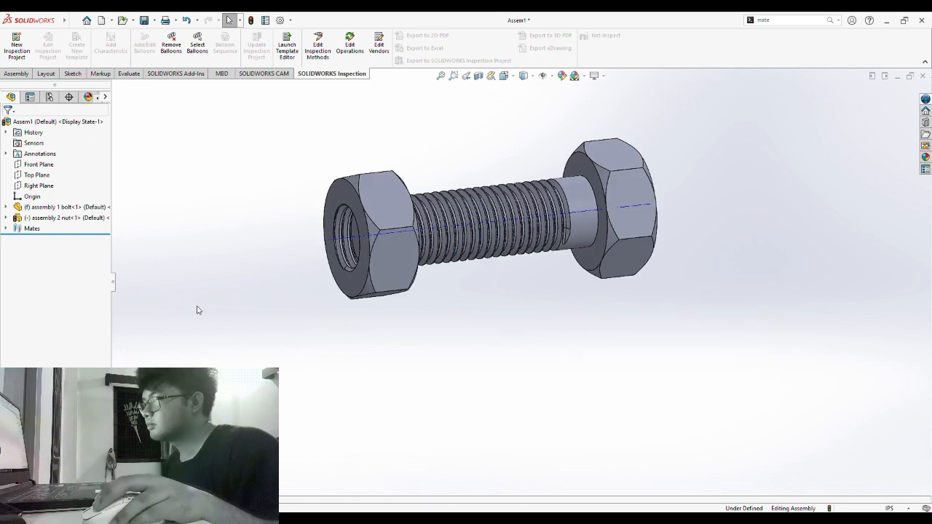
pyautogui.click(386, 206)
pyautogui.moveTo(386, 206); pyautogui.dragTo(483, 275)
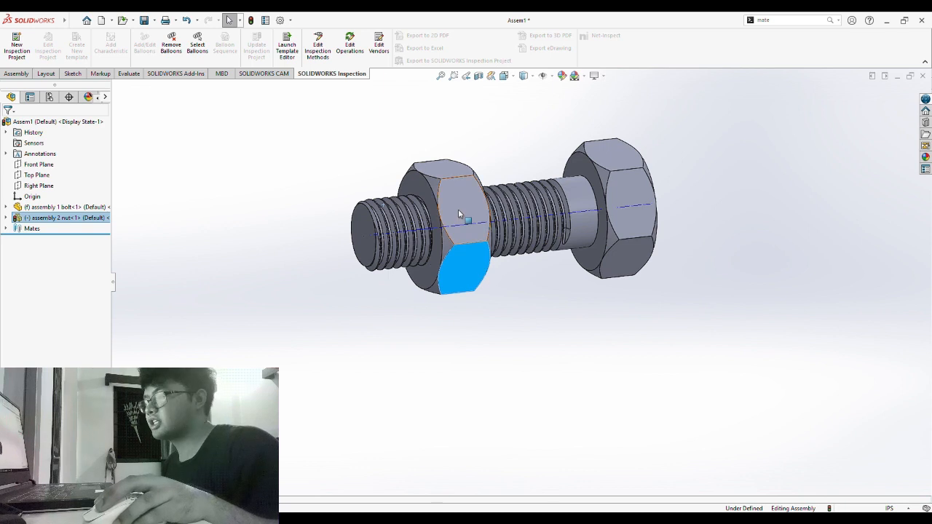
pyautogui.moveTo(458, 211); pyautogui.dragTo(525, 287)
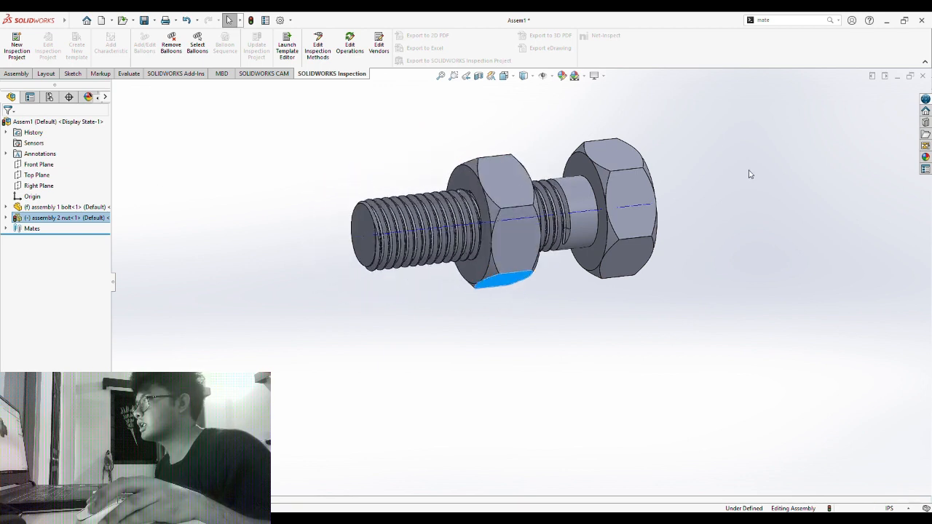